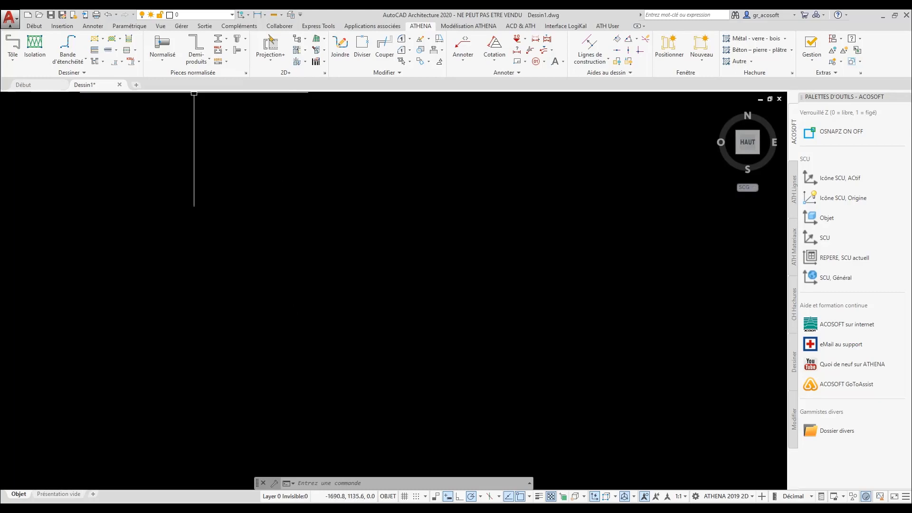
Choose the standard part DIN EN 10056-1 equal-leg steel angle from the European rolled profiles, in nominal size L40x4.
left_click(164, 64)
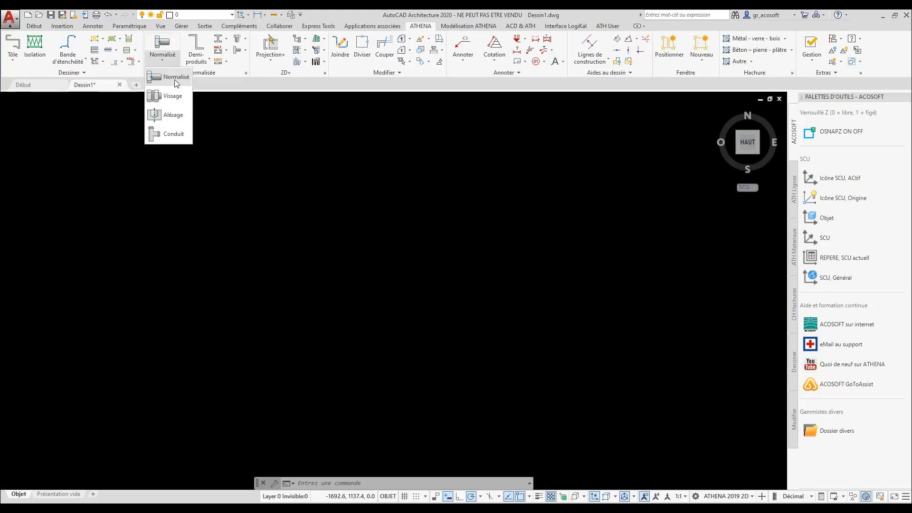
left_click(175, 79)
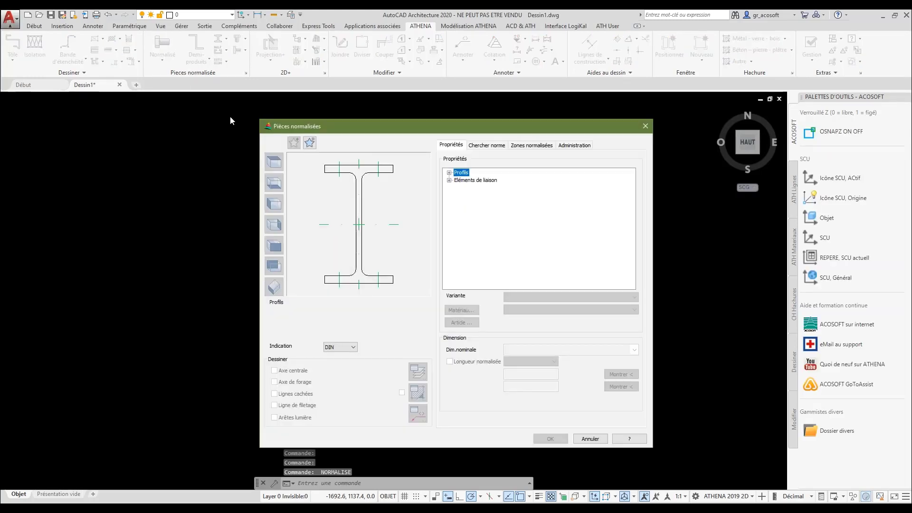
left_click(450, 173)
left_click(459, 180)
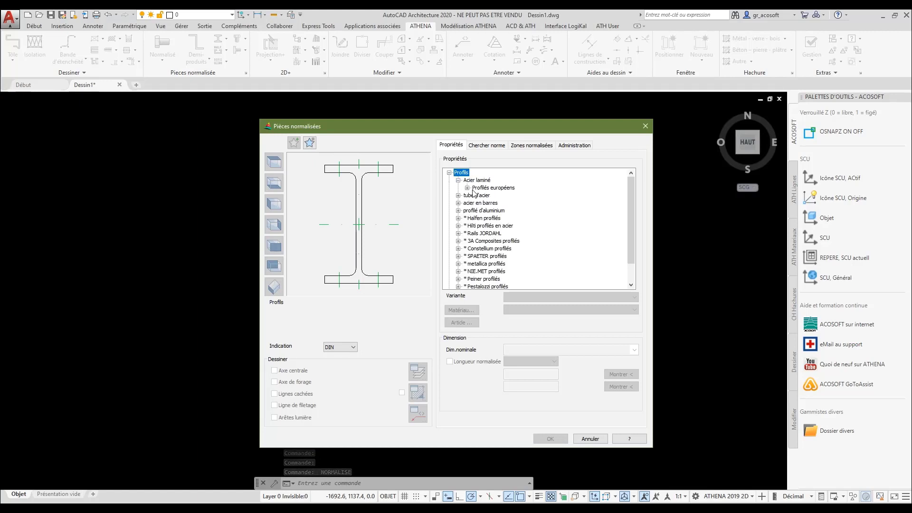
left_click(467, 188)
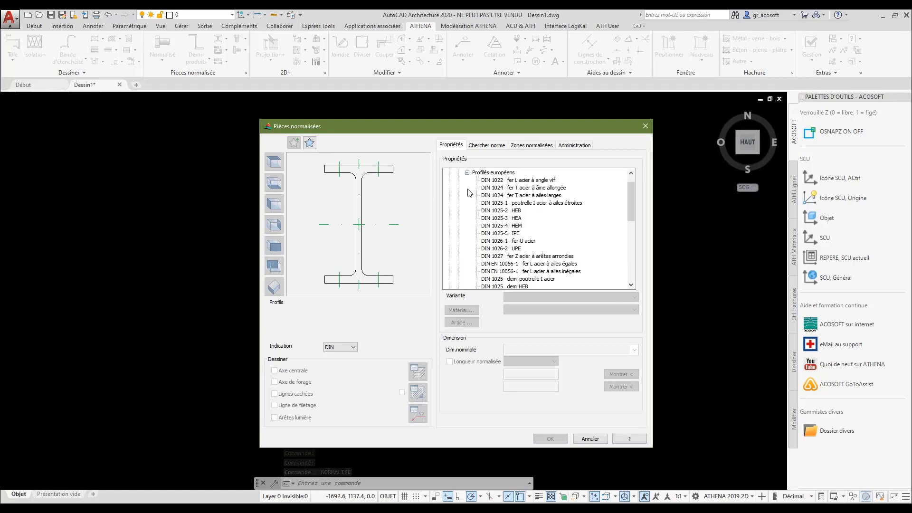
left_click(526, 264)
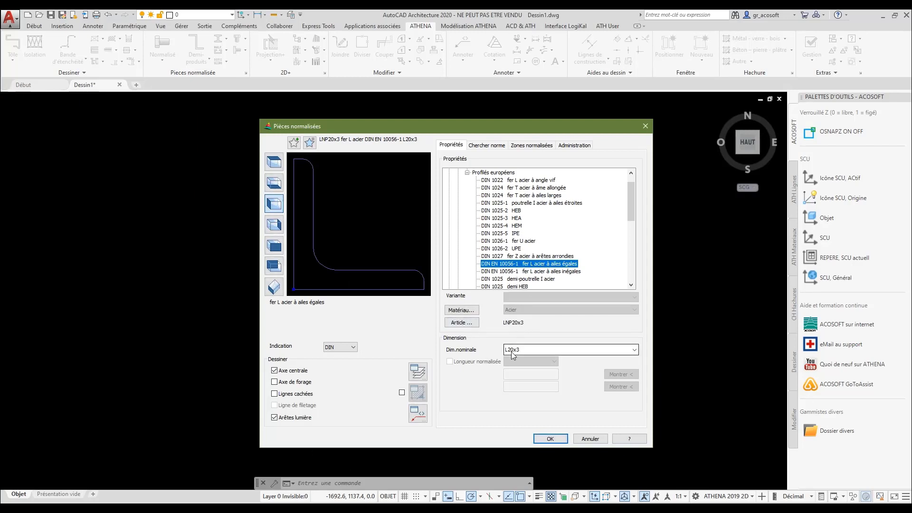
left_click(546, 350)
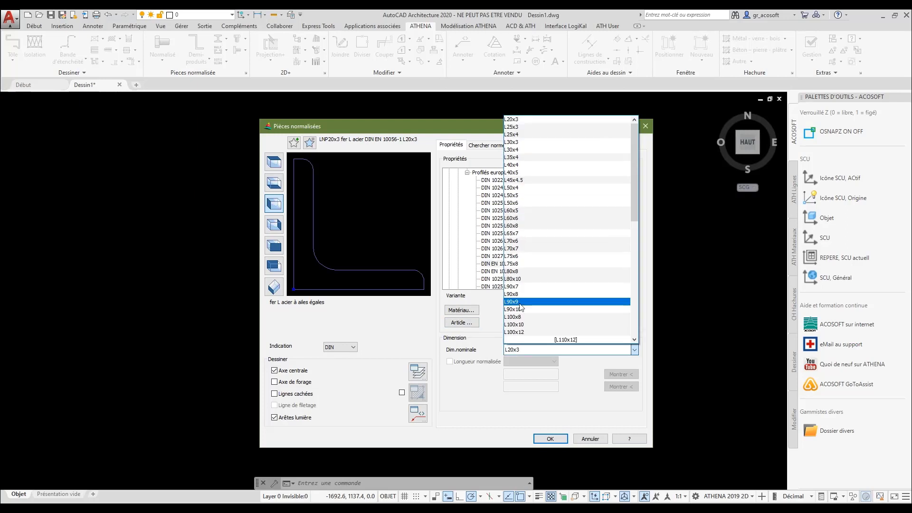
left_click(514, 166)
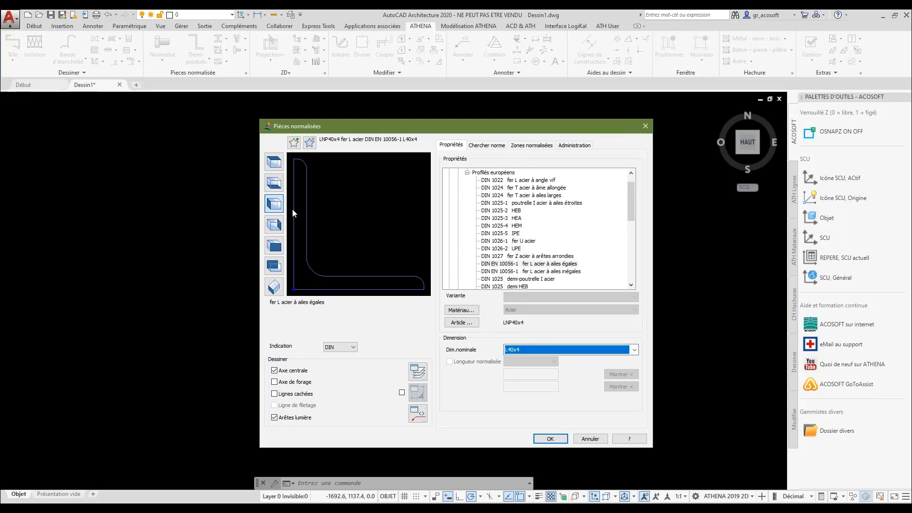
Turn on the drilling axes (Axe de forage) and insert the L40x4 angle in the empty drawing, unrotated.
left_click(276, 382)
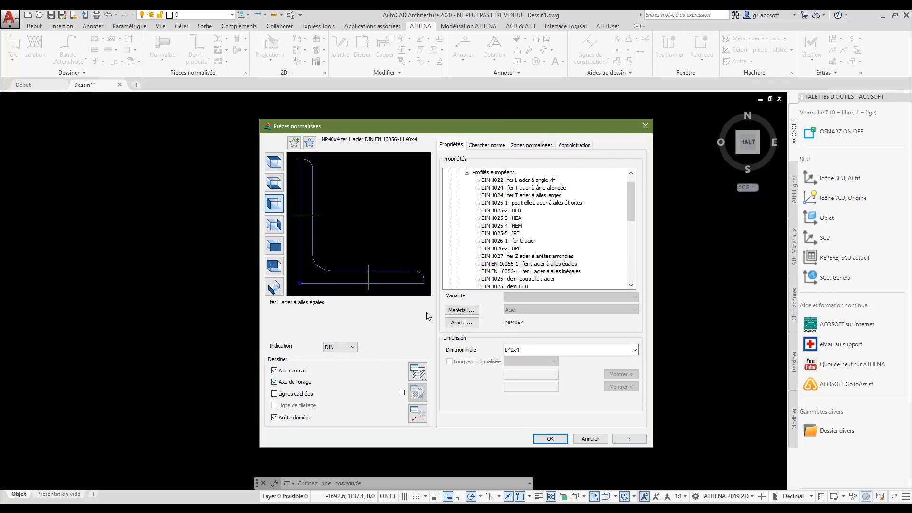
left_click(550, 439)
left_click(305, 284)
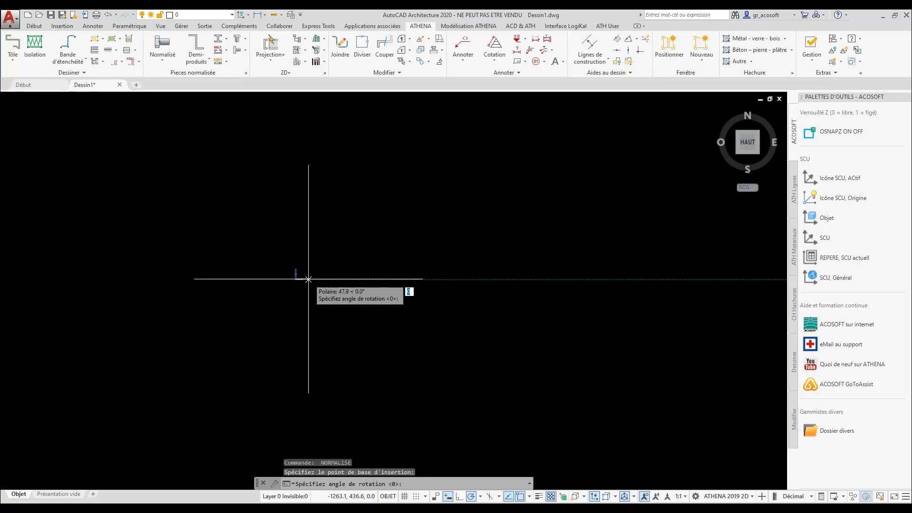
scroll(311, 280, "up", 6)
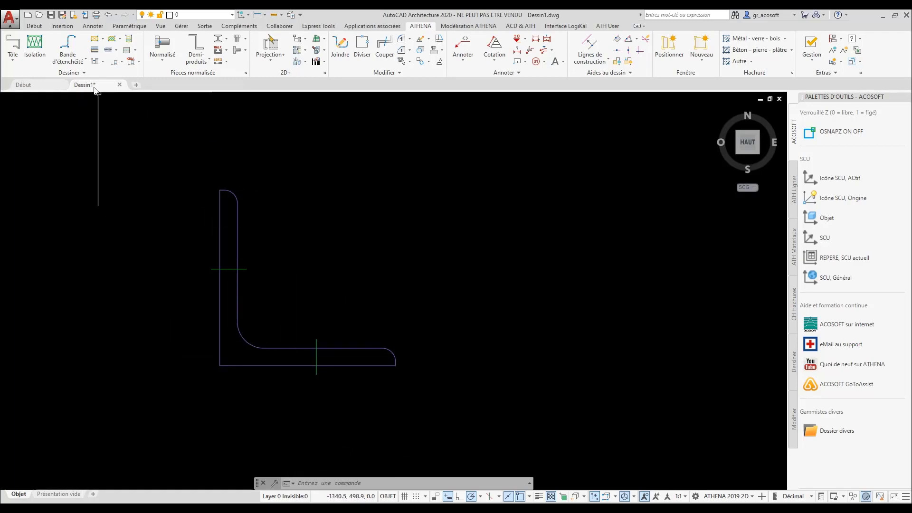
Open the filling manager (Gestionnaire de remplissage) and reset the Standard 28 mm composition to an empty layer list.
left_click(95, 55)
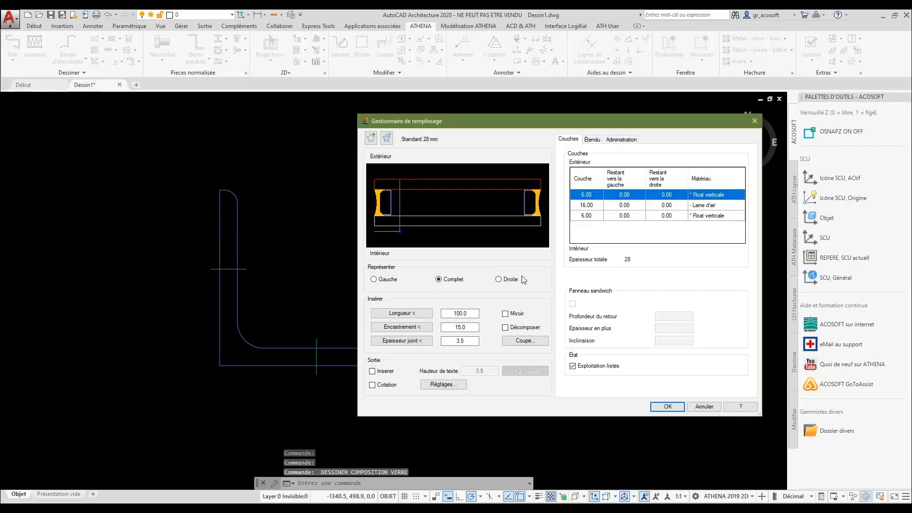
left_click_drag(512, 121, 398, 120)
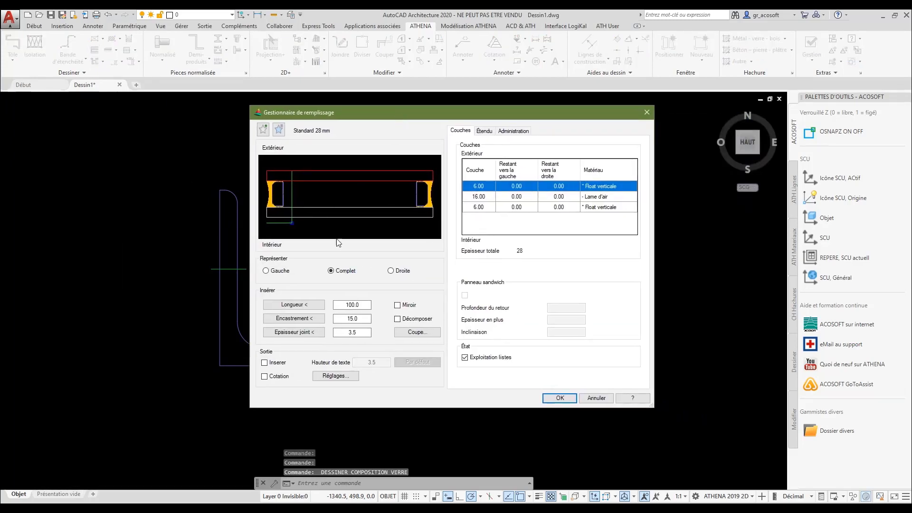
left_click(510, 129)
left_click(612, 301)
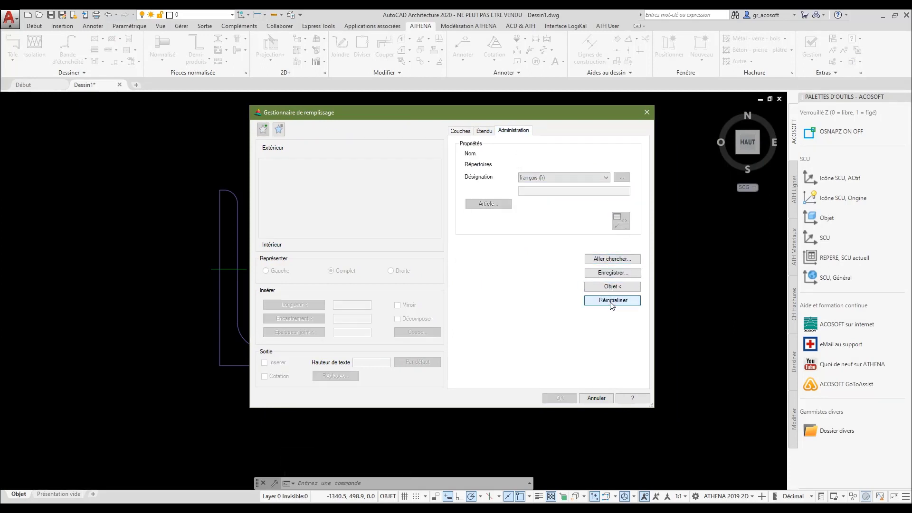
left_click(460, 133)
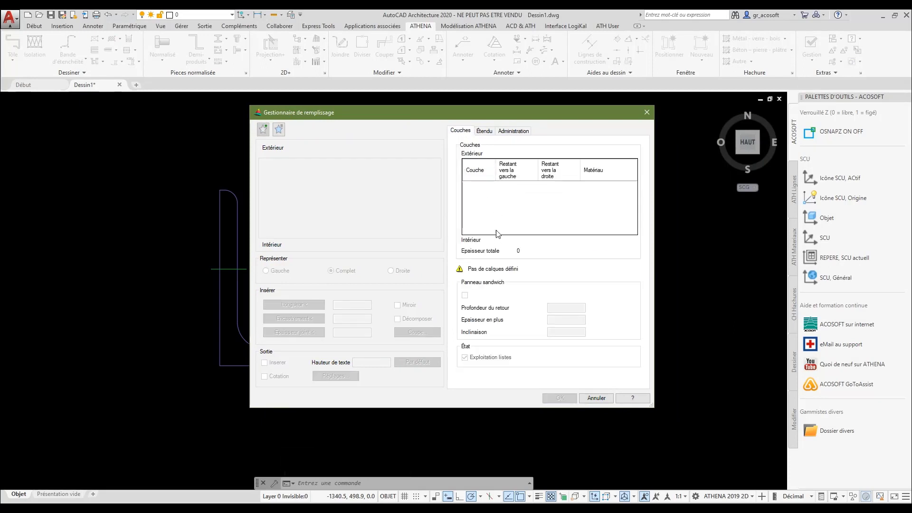
Add one layer to the filling with a thickness of 36 mm and the material Bois.
right_click(485, 202)
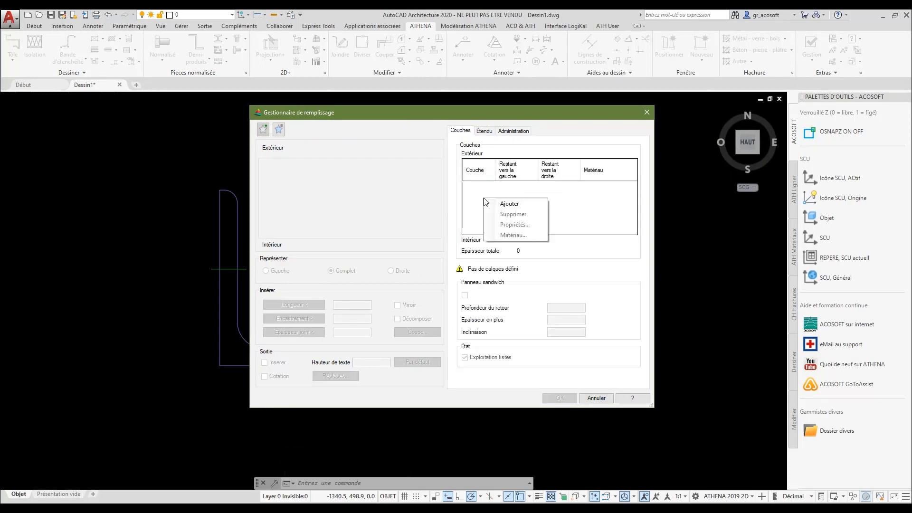
left_click(510, 205)
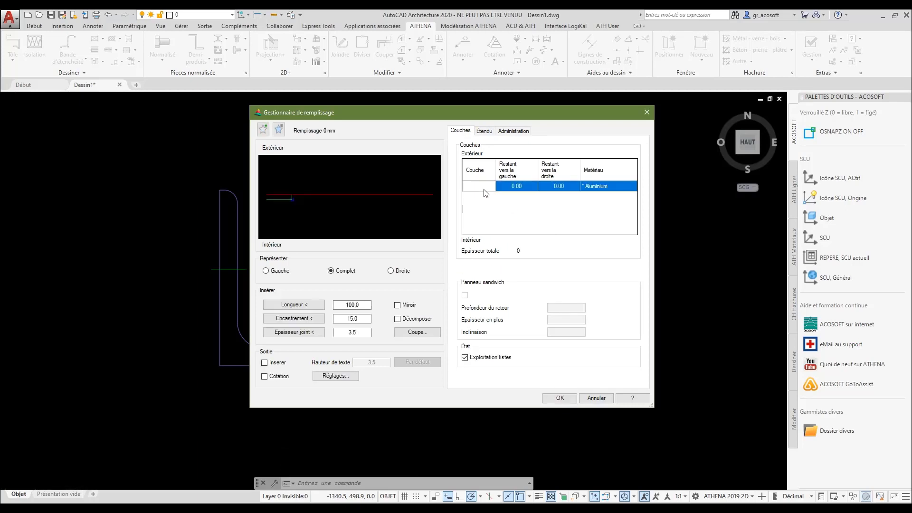
left_click(486, 192)
key("Tab")
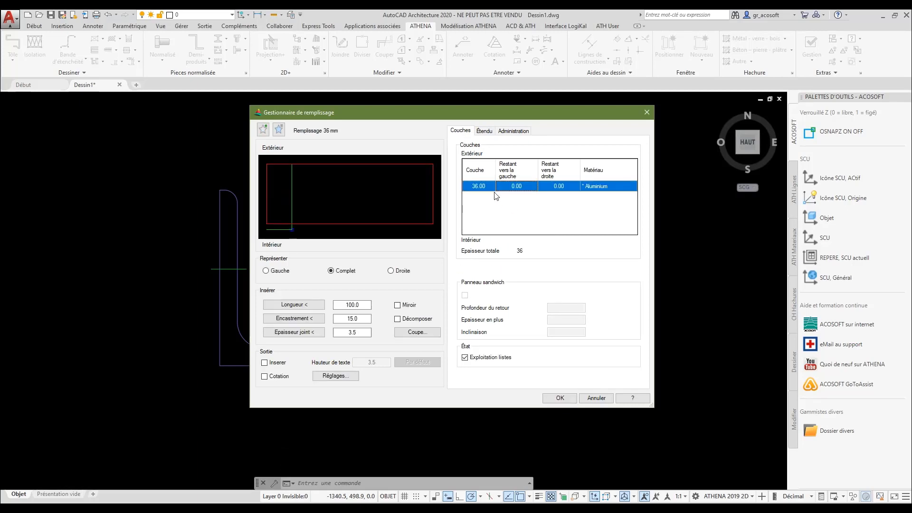
left_click(596, 187)
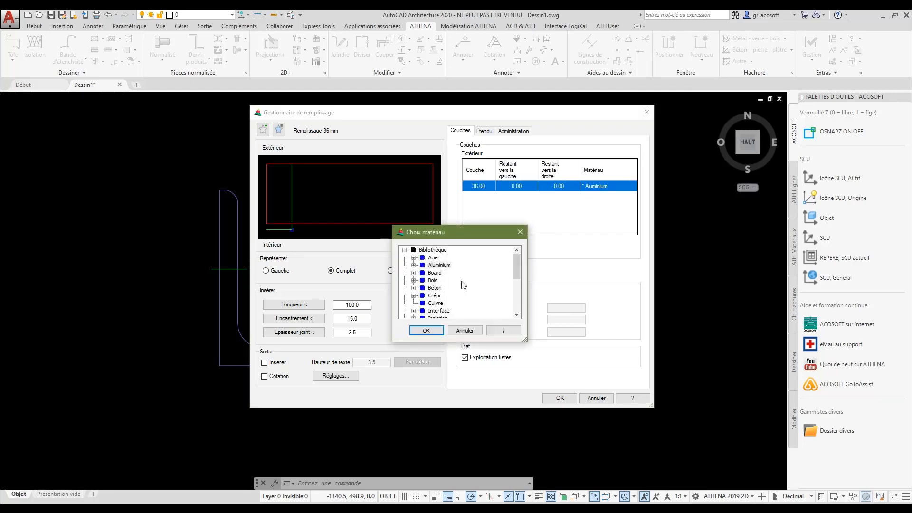
left_click(426, 330)
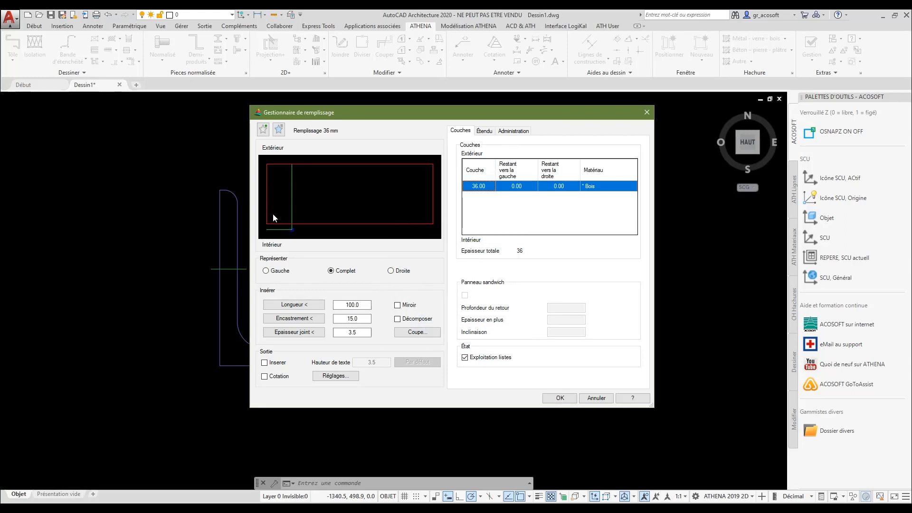
Represent only the left side (Gauche) of the filling and machine its edge as coupé with an interior chamfer.
left_click(266, 272)
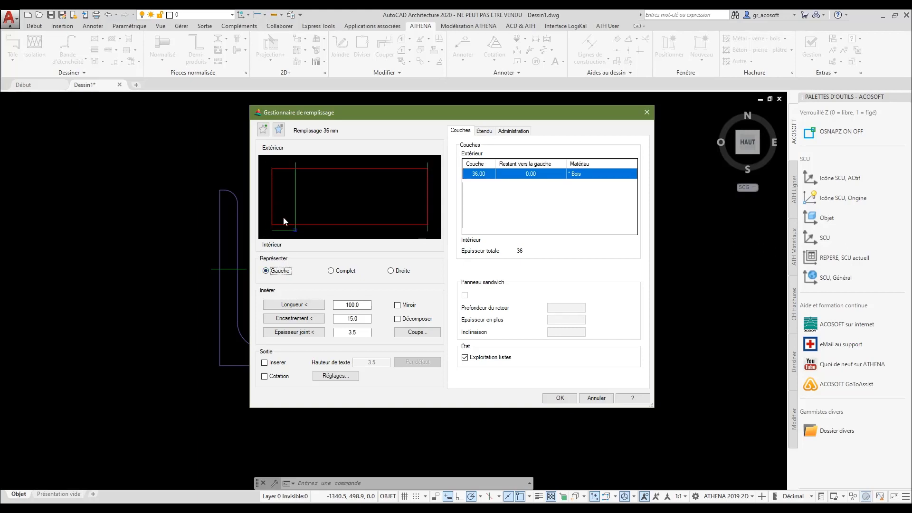
left_click(484, 131)
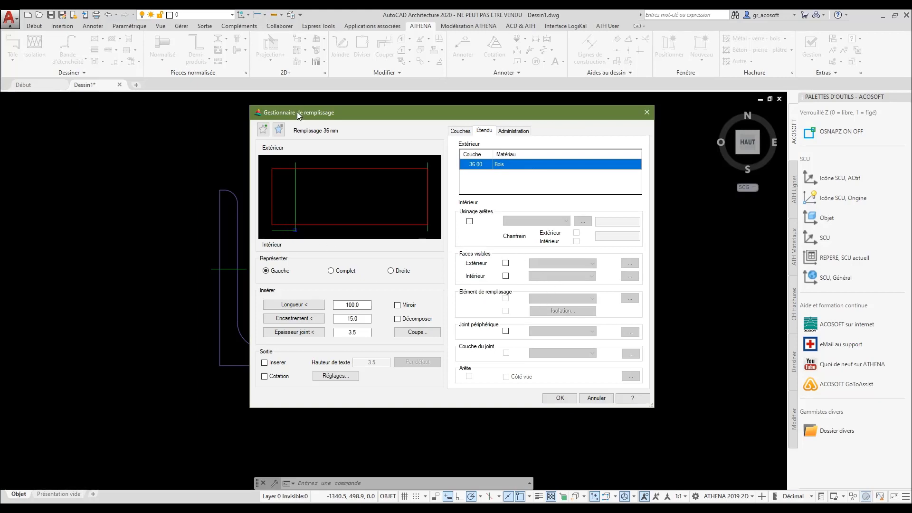
left_click_drag(297, 112, 351, 107)
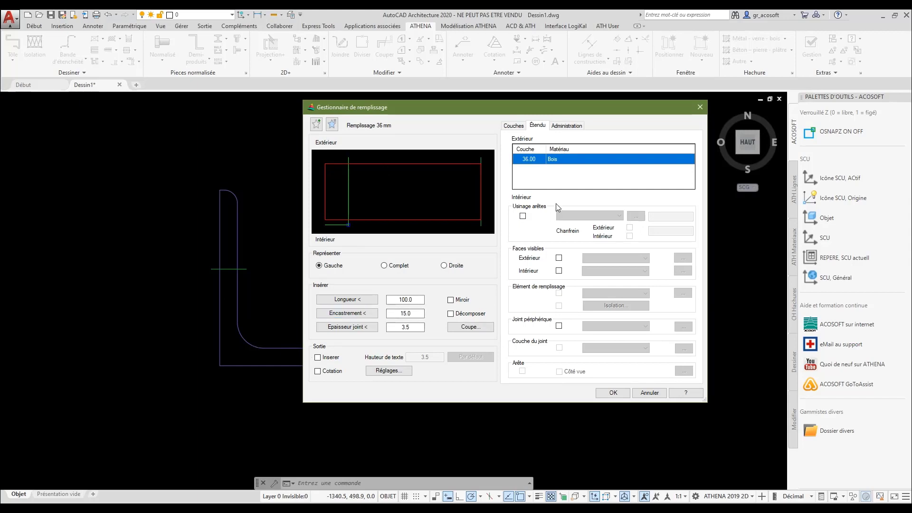
left_click(523, 216)
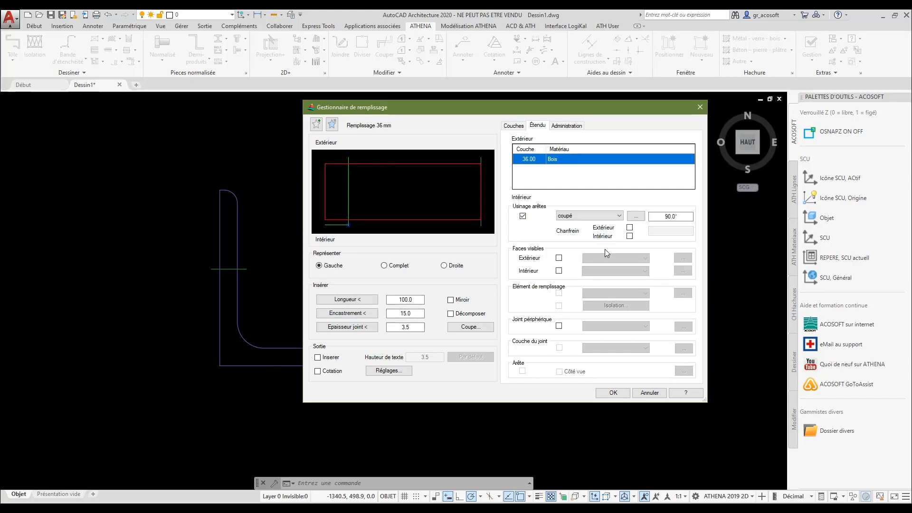
left_click(630, 236)
double_click(668, 231)
left_click(516, 126)
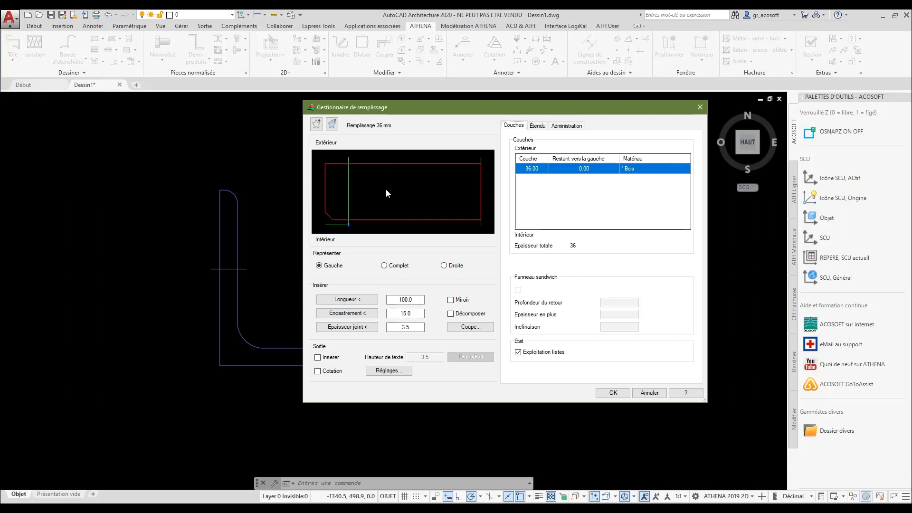
Set the filling's joint thickness to 4.0 by picking the angle's leg thickness, and set the embedment (Encastrement) to -6.0.
left_click(358, 328)
left_click(317, 364)
left_click(317, 366)
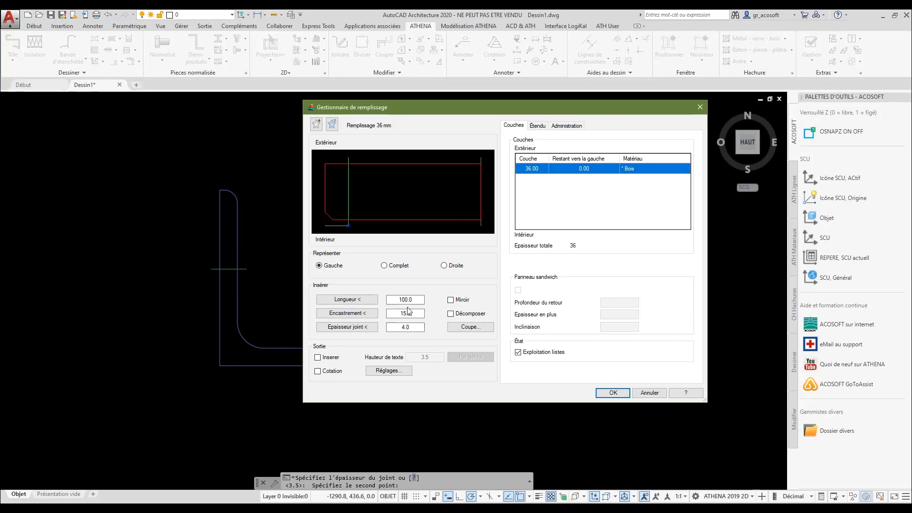
key("Tab")
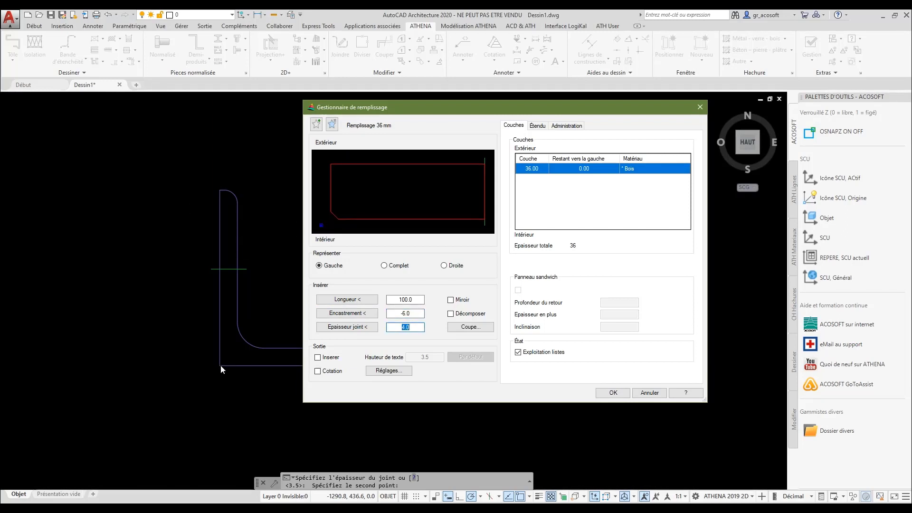
Insert the wood filling at the outer corner of the L-profile with a rotation angle of 0.
left_click(613, 392)
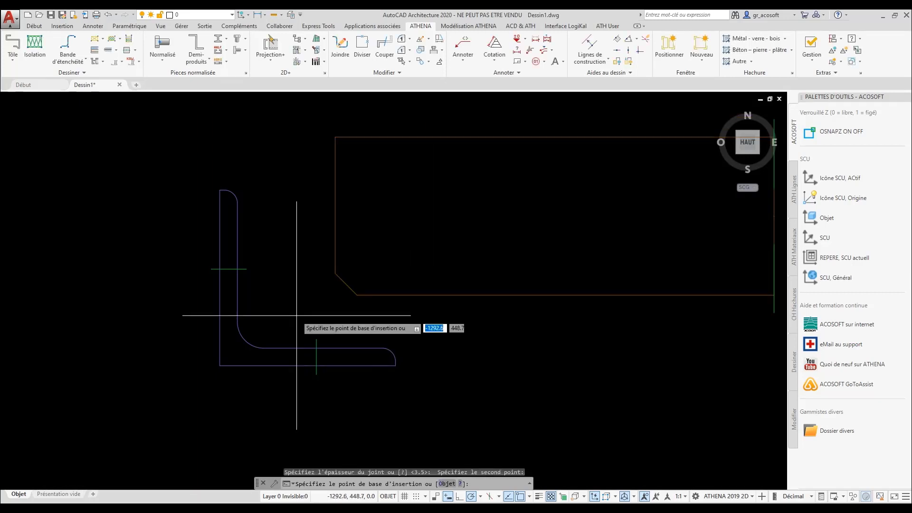
left_click(220, 366)
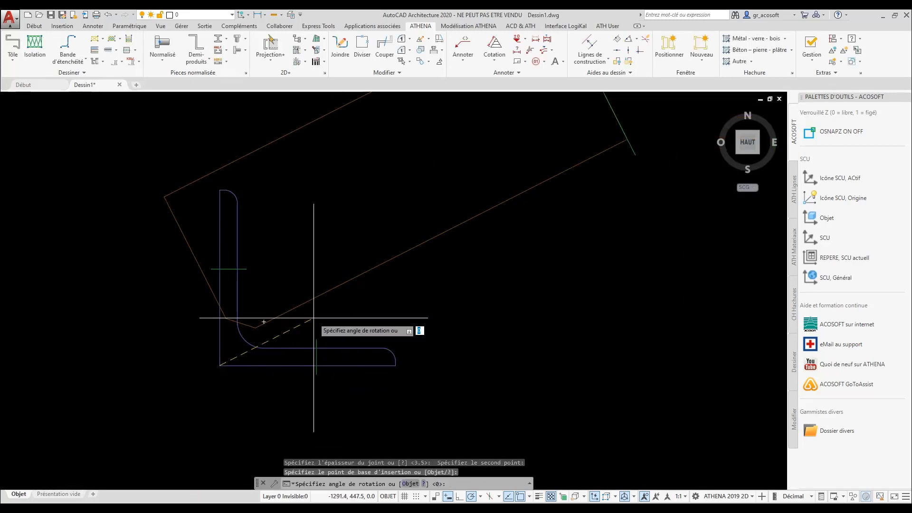
key("Return")
key("Return")
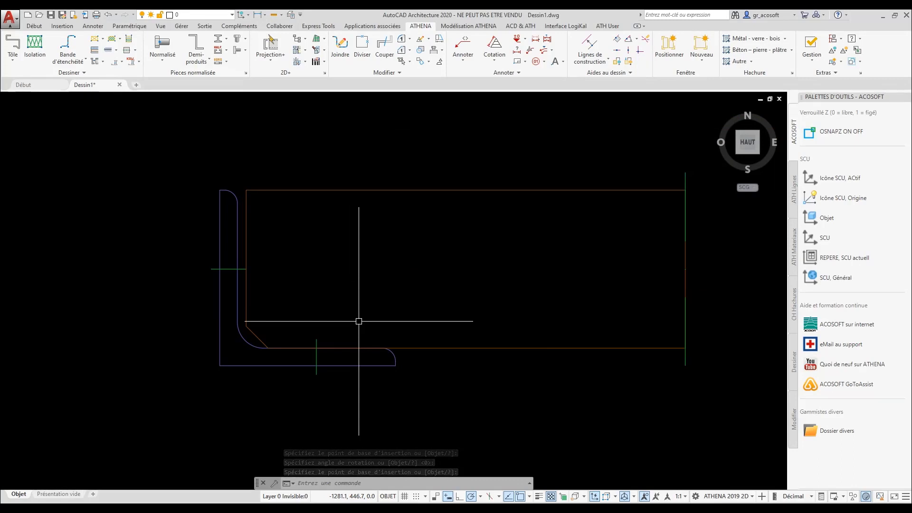
Draw a rectangle from the origin 0,0, 1400 wide and 850 high.
scroll(128, 209, "down", 3)
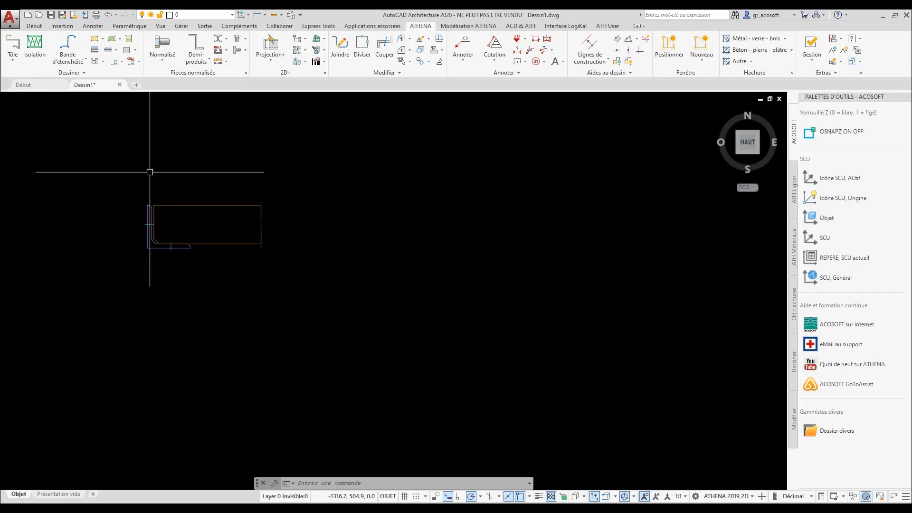
scroll(162, 145, "down", 5)
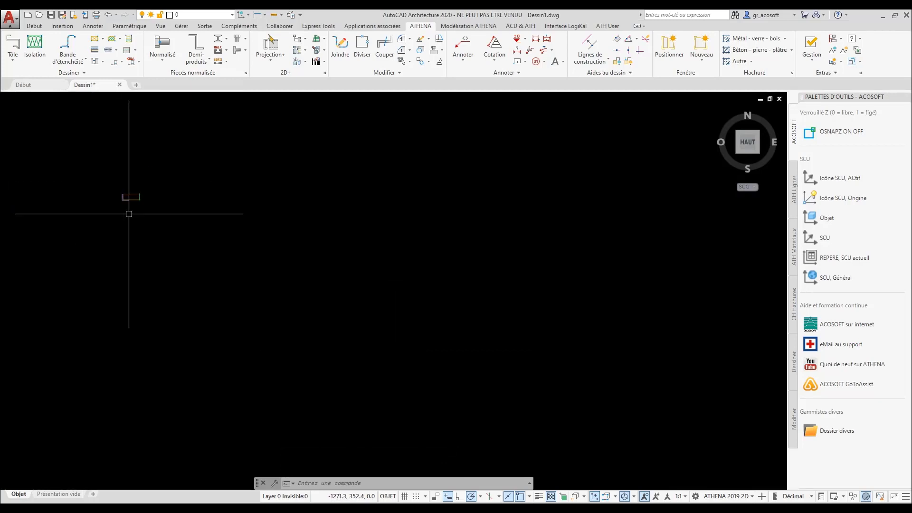
type("ect")
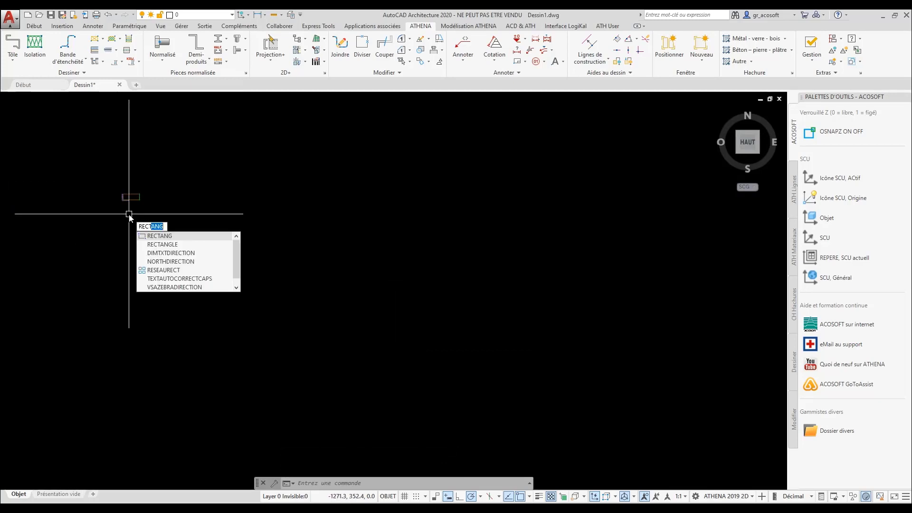
key("Return")
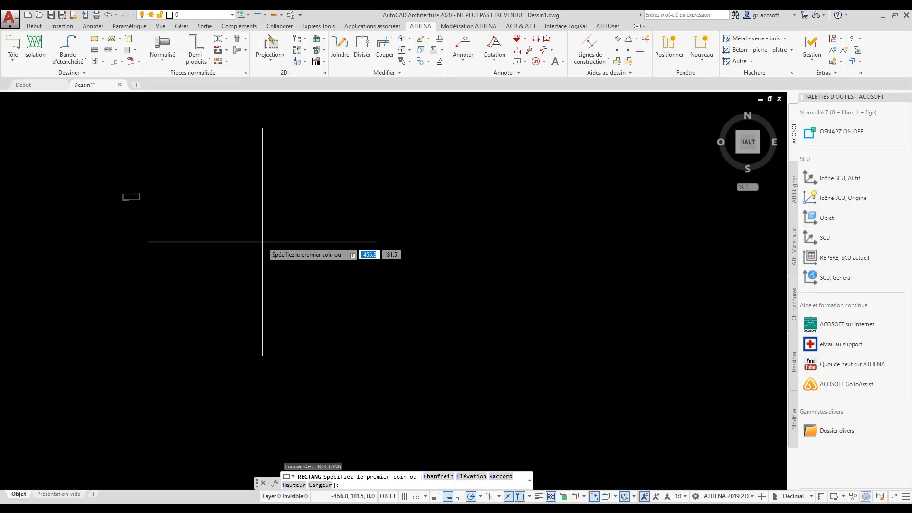
type("0,0")
key("Return")
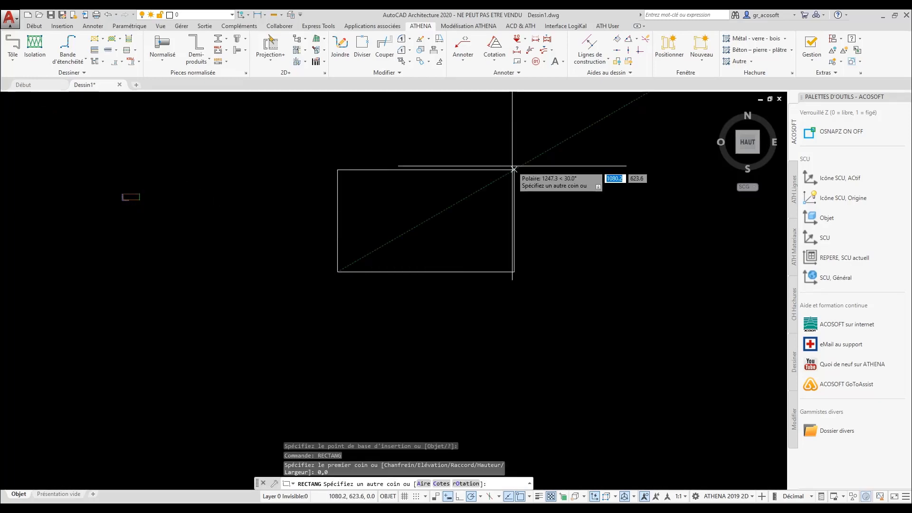
key("Tab")
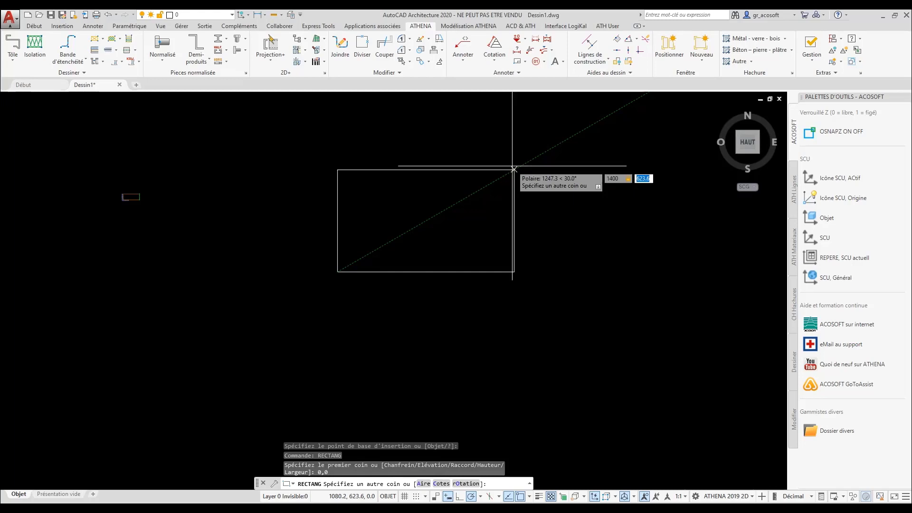
key("Return")
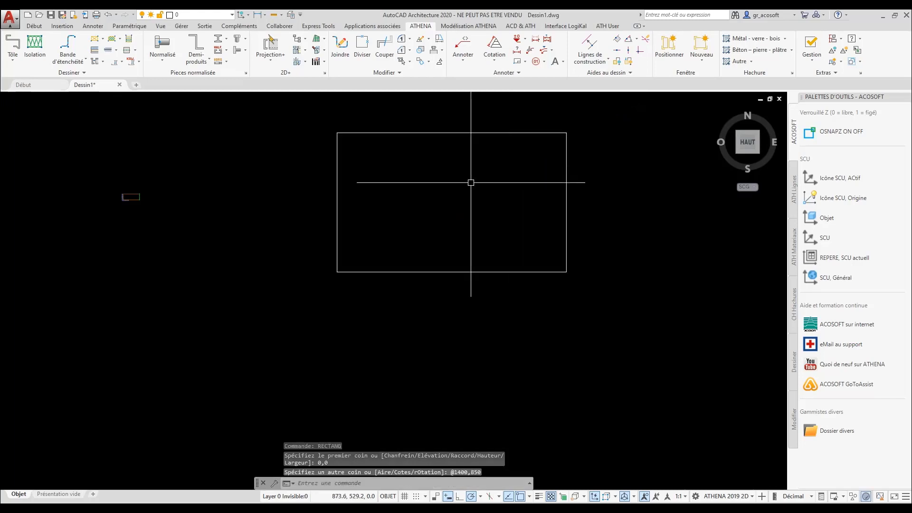
Place L40x4 steel angles (DIN EN 10056-1) in lengthwise view along all four sides of the rectangle with the Multiple option.
middle_click_drag(410, 161, 418, 228)
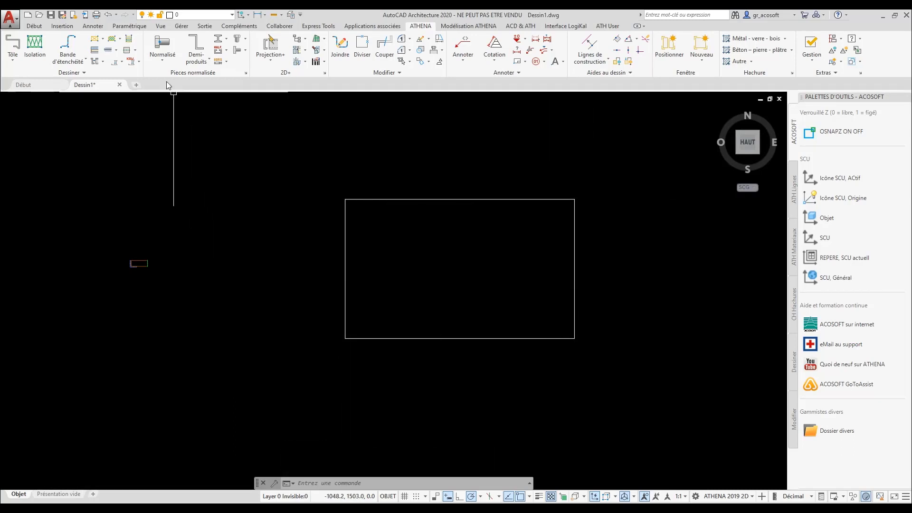
left_click(164, 52)
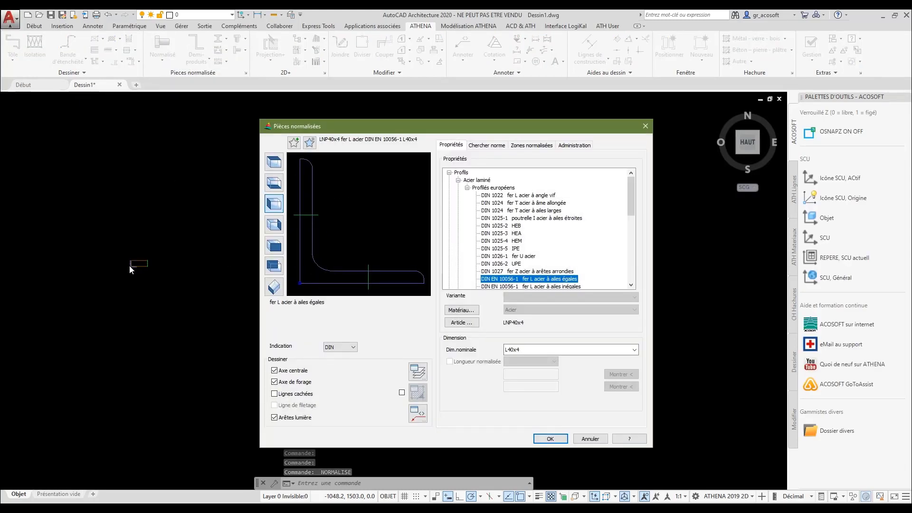
left_click(274, 164)
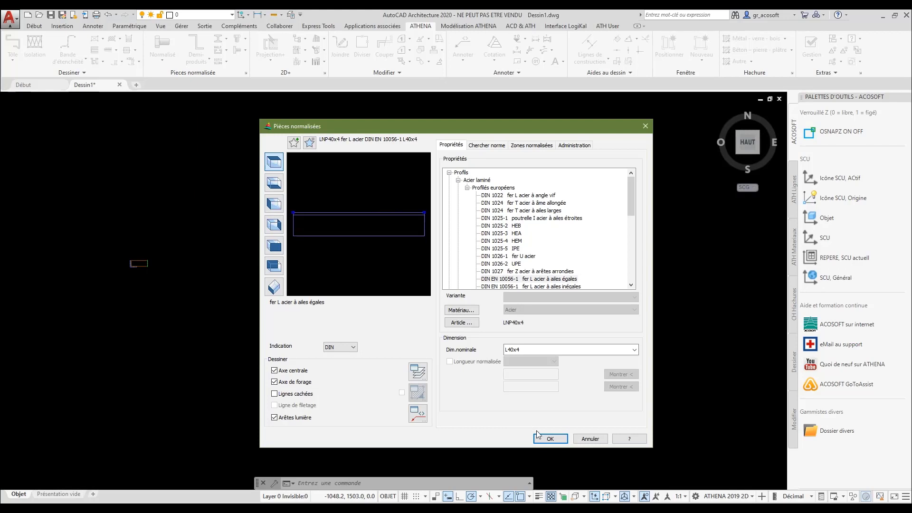
left_click(547, 439)
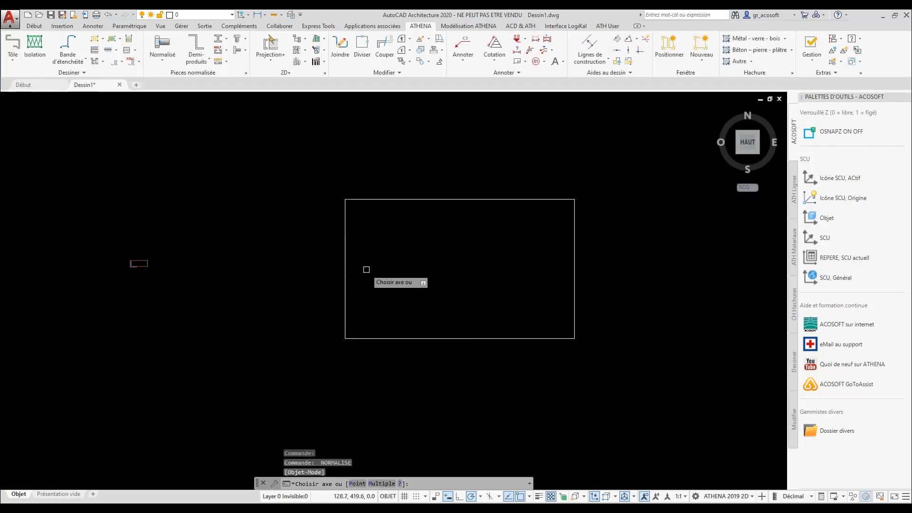
type("M")
key("Return")
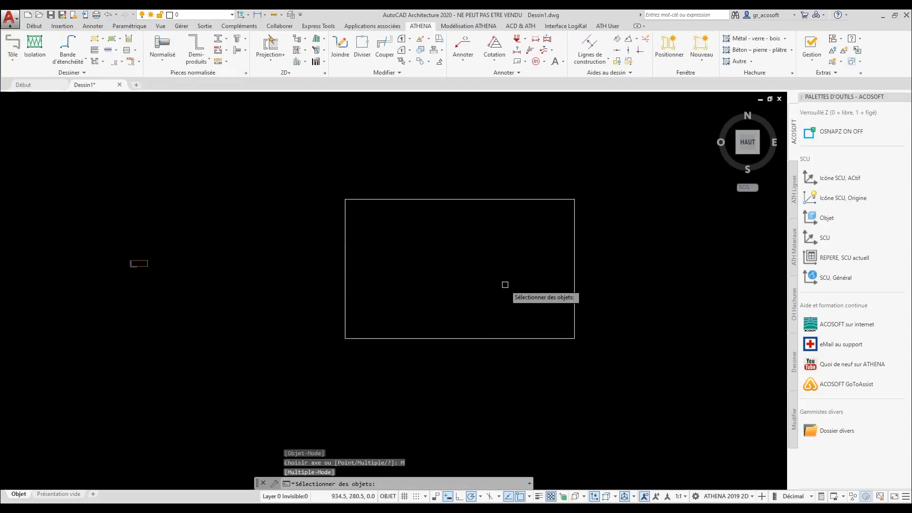
left_click(595, 186)
left_click(345, 343)
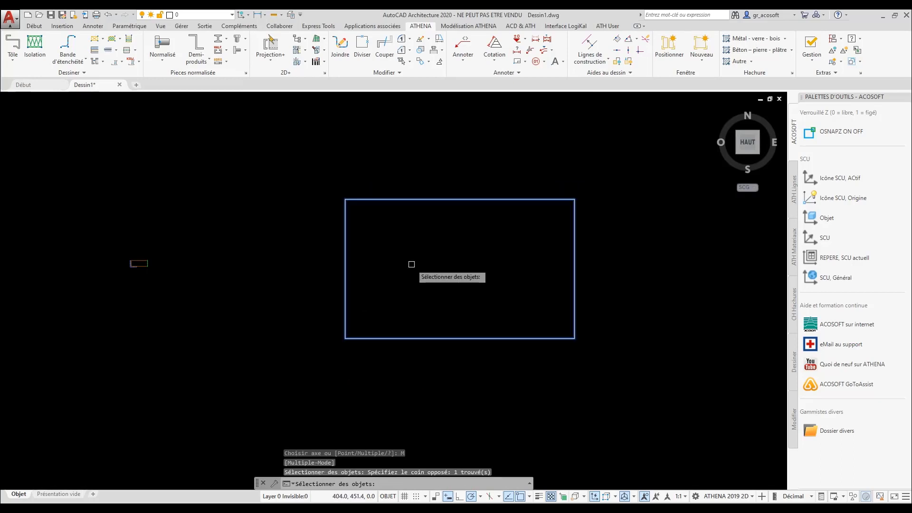
key("Return")
key("Return")
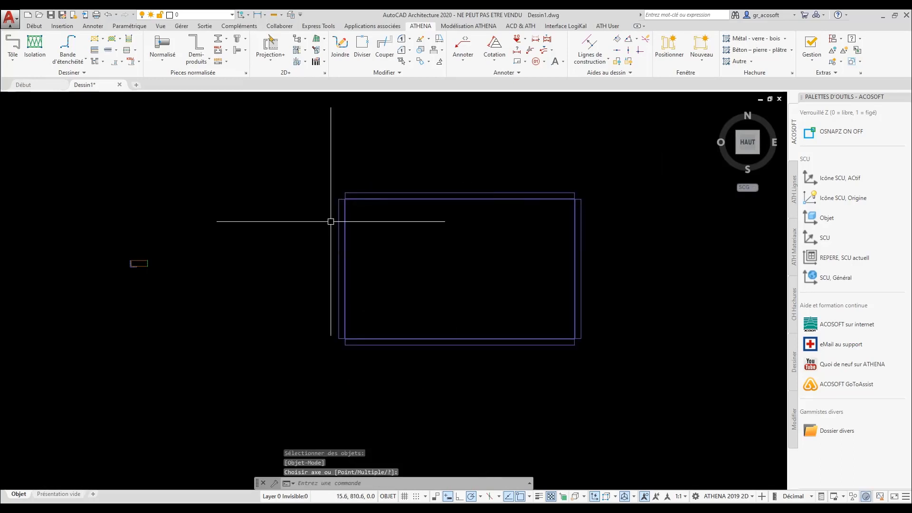
Reverse the direction of all four angle bars so their legs face the inside of the rectangle.
scroll(374, 334, "up", 5)
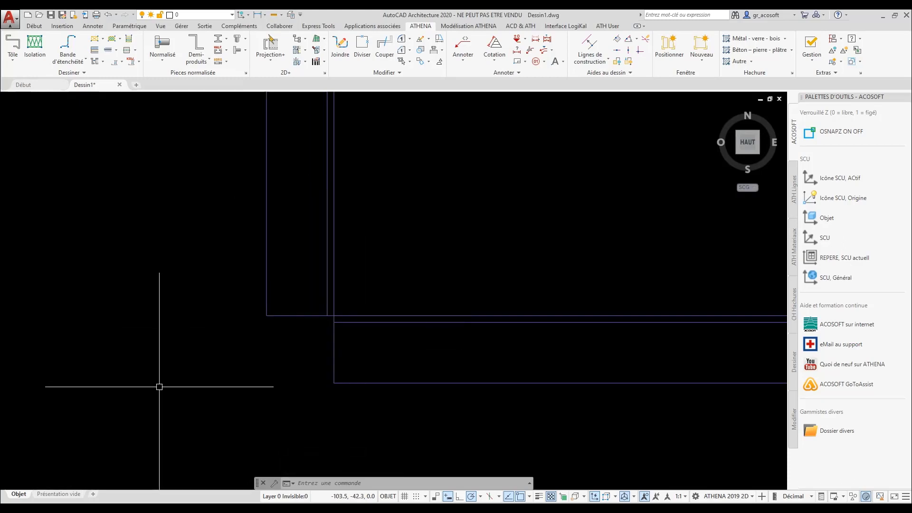
scroll(162, 383, "down", 2)
scroll(167, 385, "down", 4)
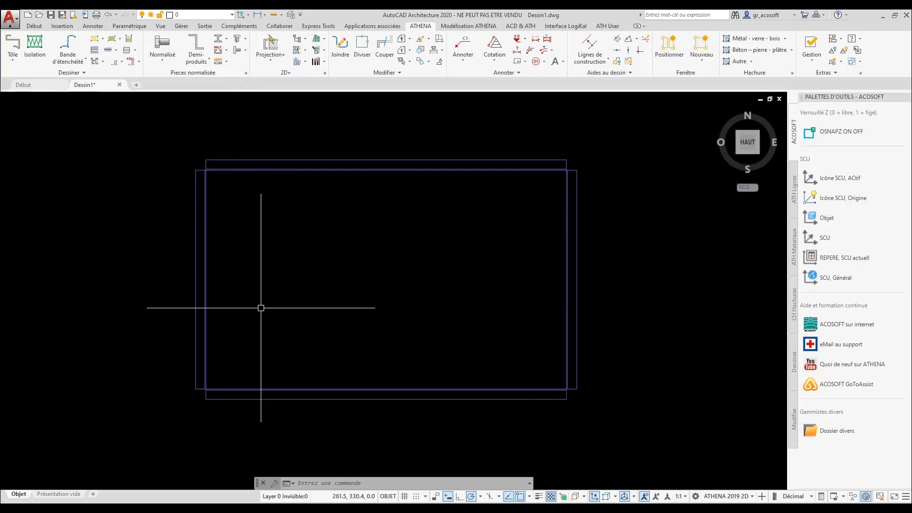
left_click(464, 27)
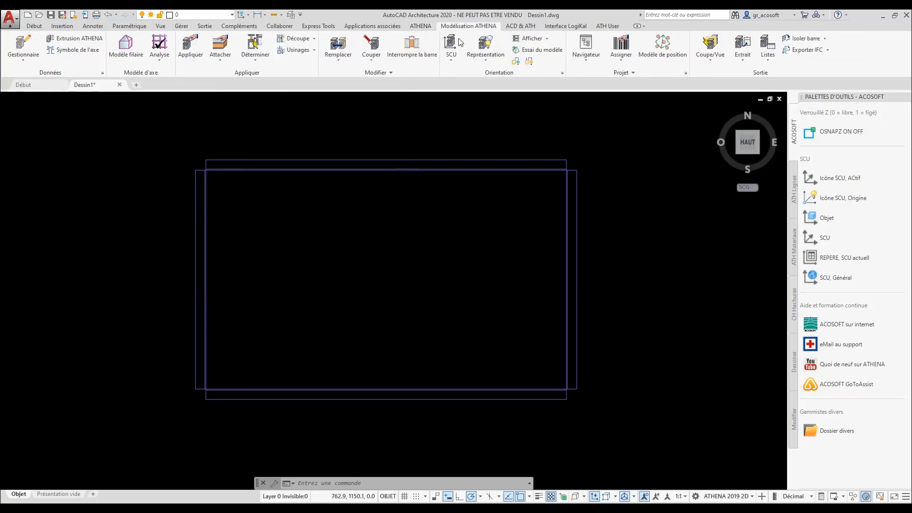
left_click(383, 73)
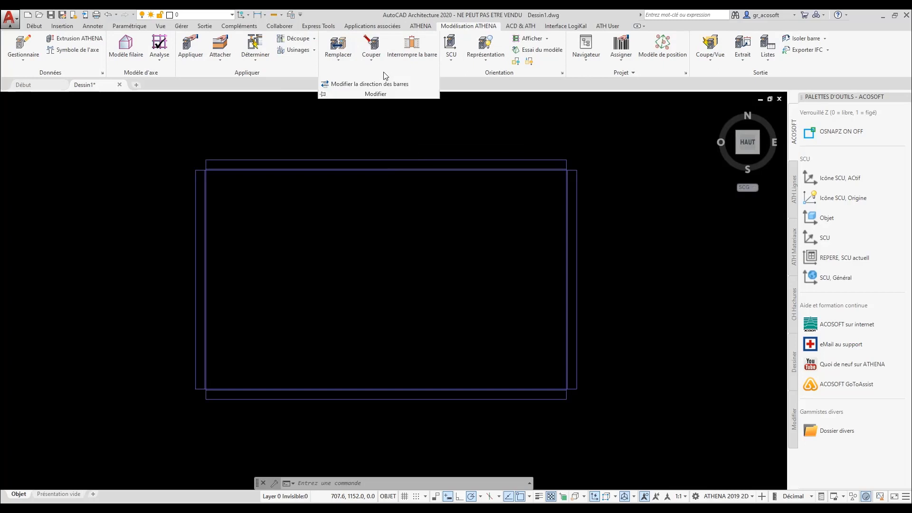
left_click(356, 84)
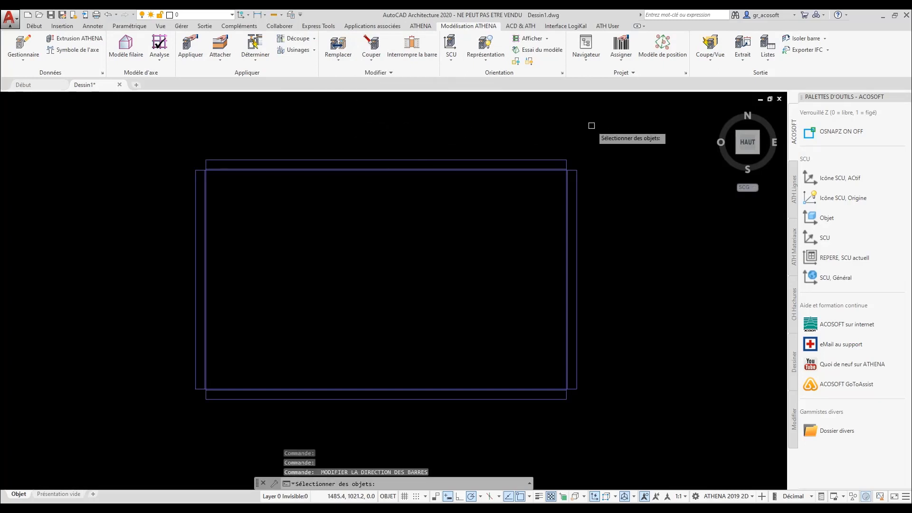
left_click(608, 137)
left_click(155, 430)
key("Return")
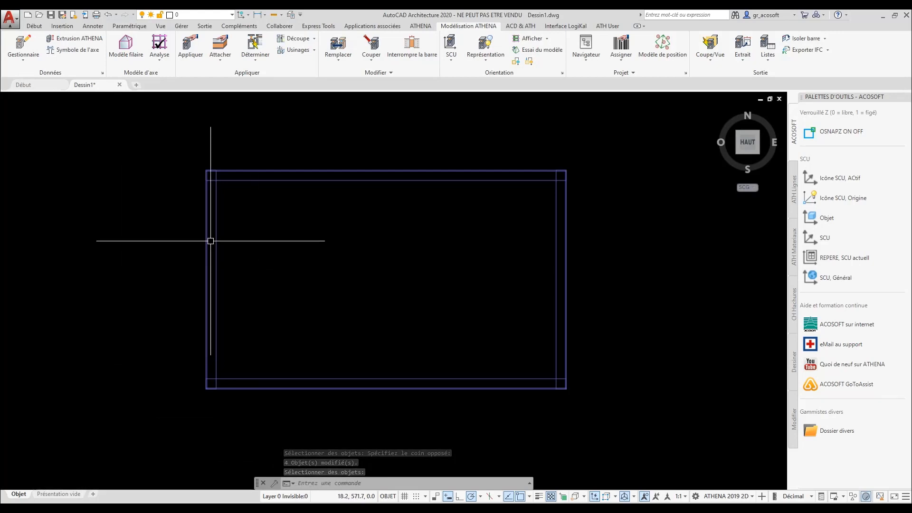
Cut the frame's upper bar against the right-hand bar with a Biais mitre at their shared corner.
left_click(422, 26)
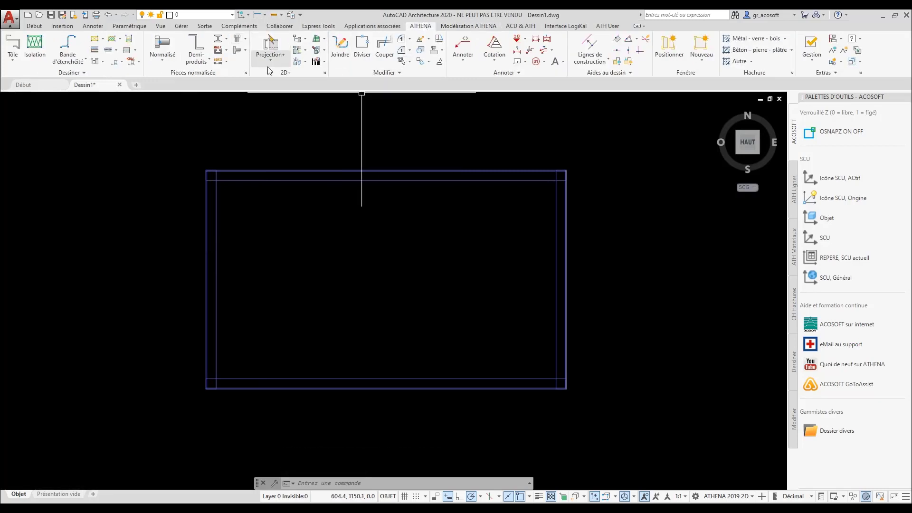
left_click(305, 51)
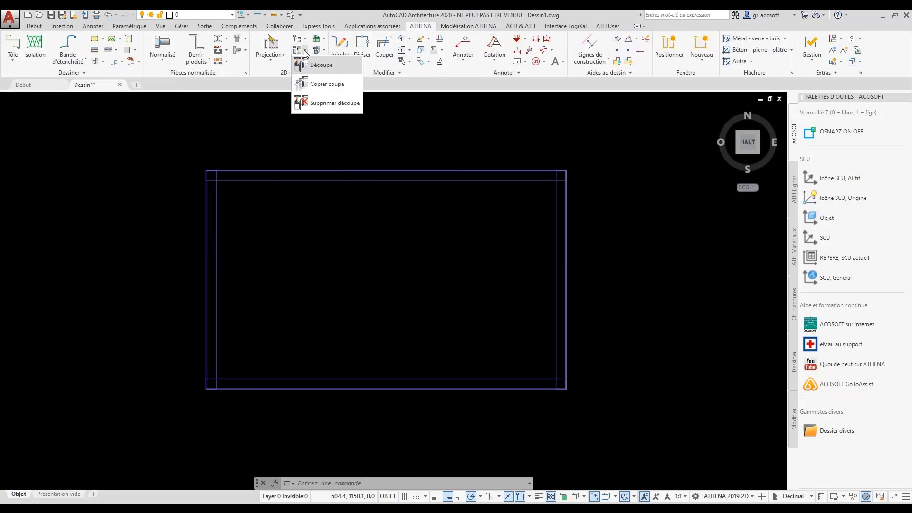
left_click(325, 74)
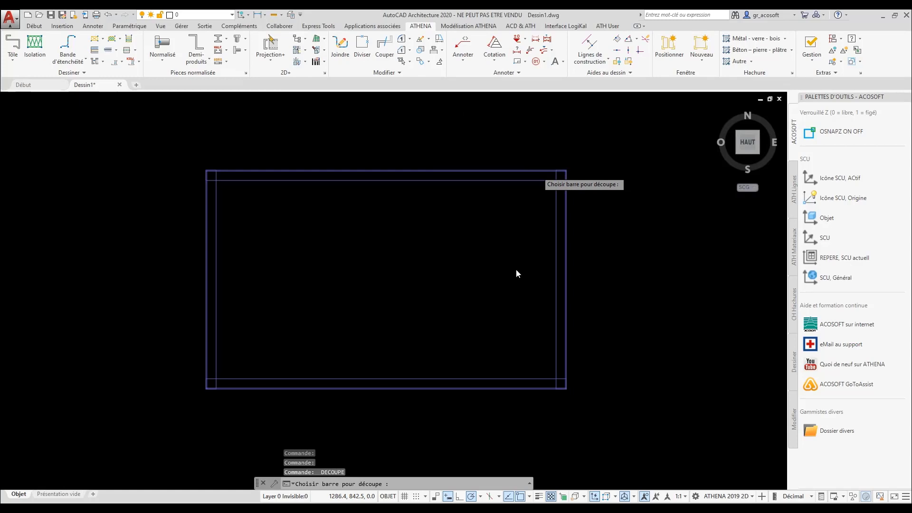
left_click(537, 175)
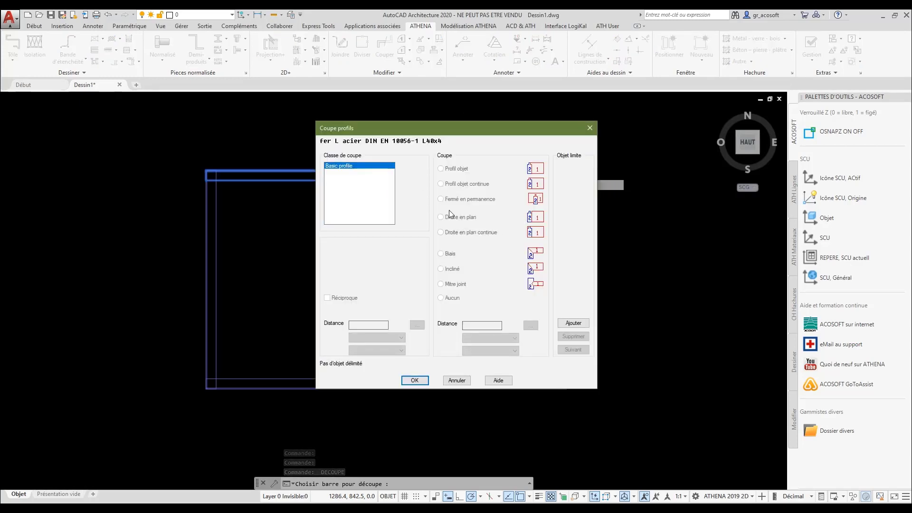
left_click(580, 325)
left_click(566, 197)
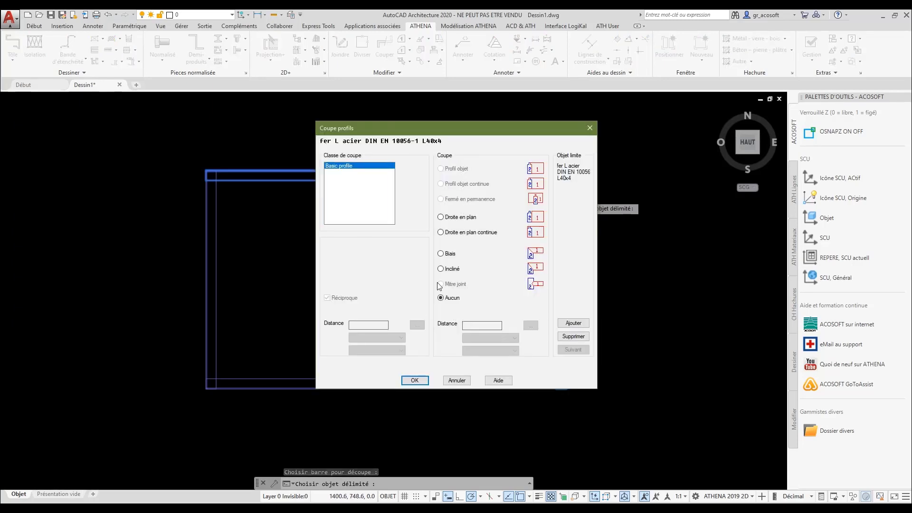
left_click(441, 255)
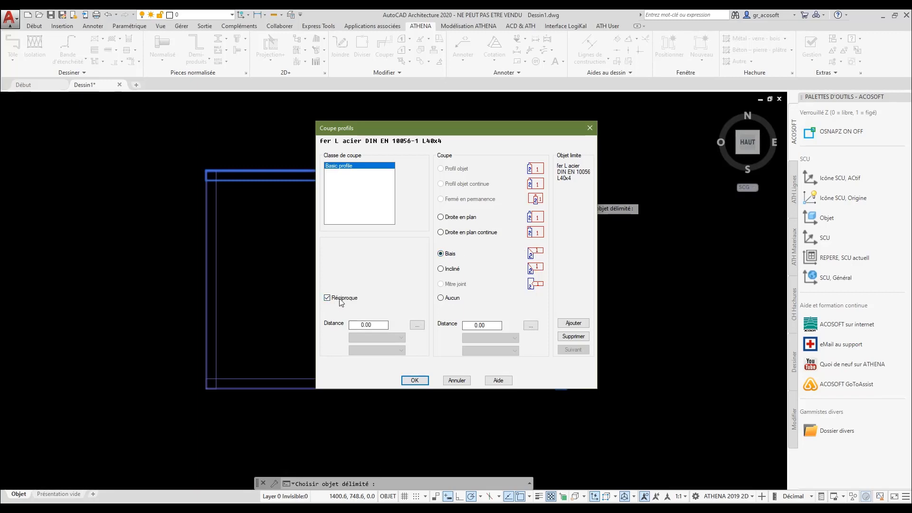
left_click(415, 381)
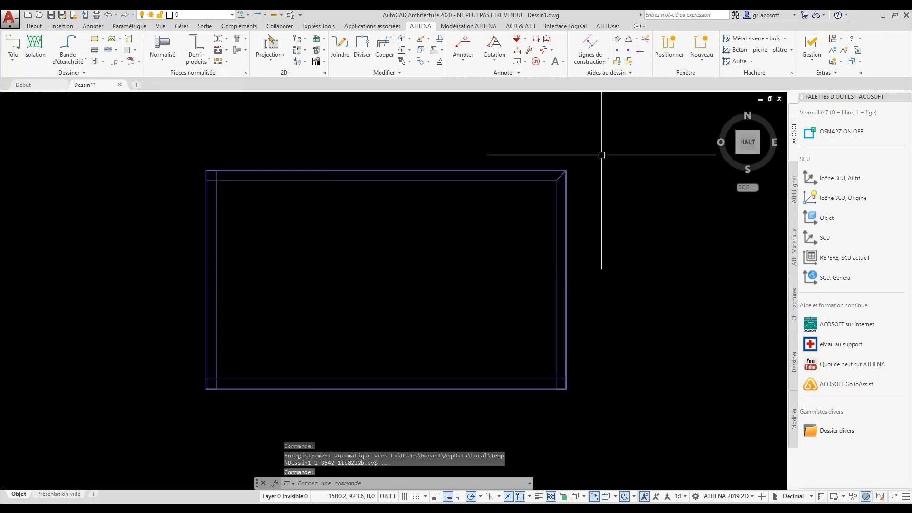
Copy the mitre cut to the remaining corners of the frame by selecting all of its bars.
scroll(611, 176, "up", 8)
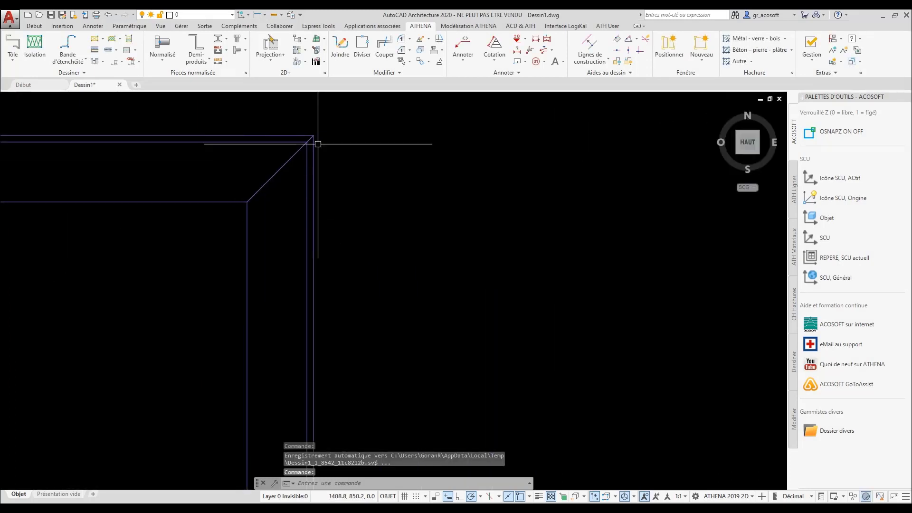
scroll(645, 143, "down", 2)
scroll(646, 142, "down", 1)
scroll(662, 143, "down", 2)
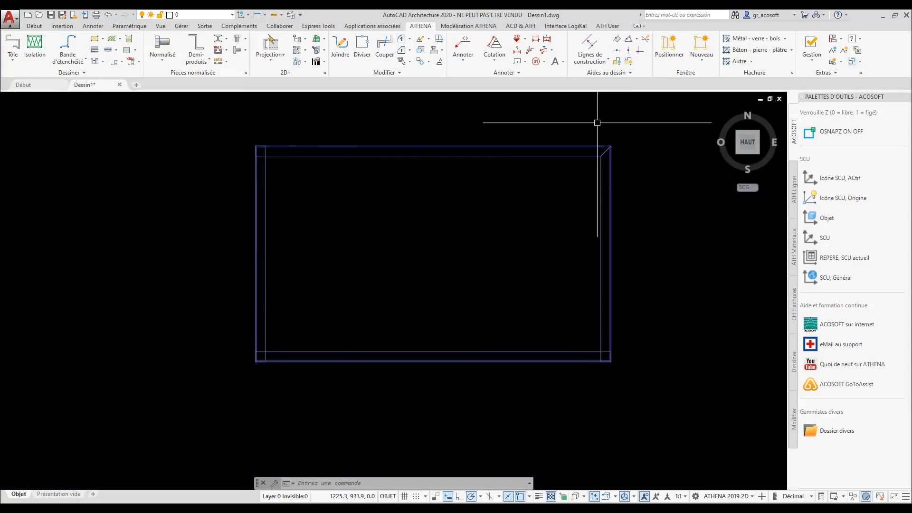
left_click(305, 50)
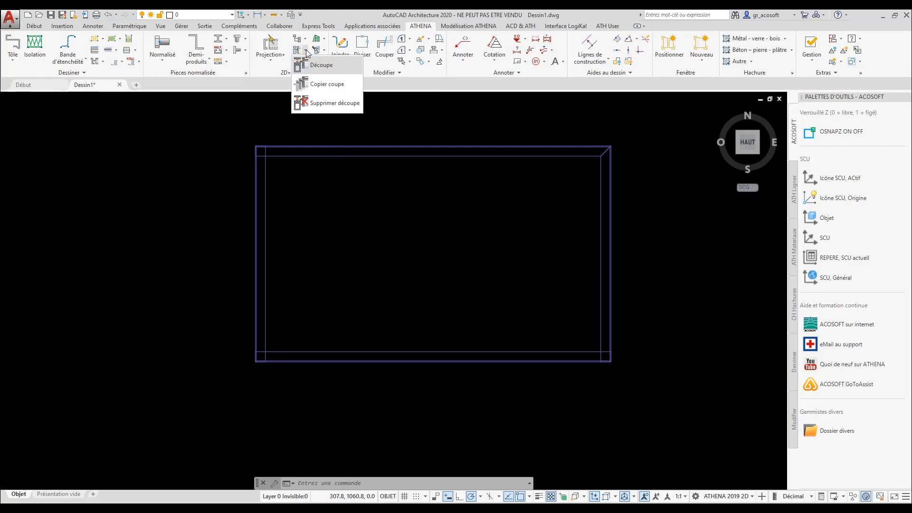
left_click(327, 85)
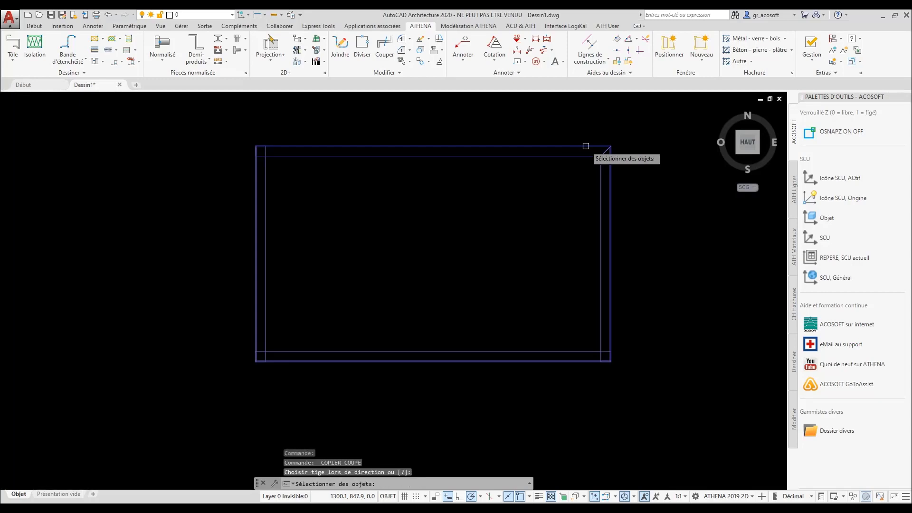
left_click(637, 130)
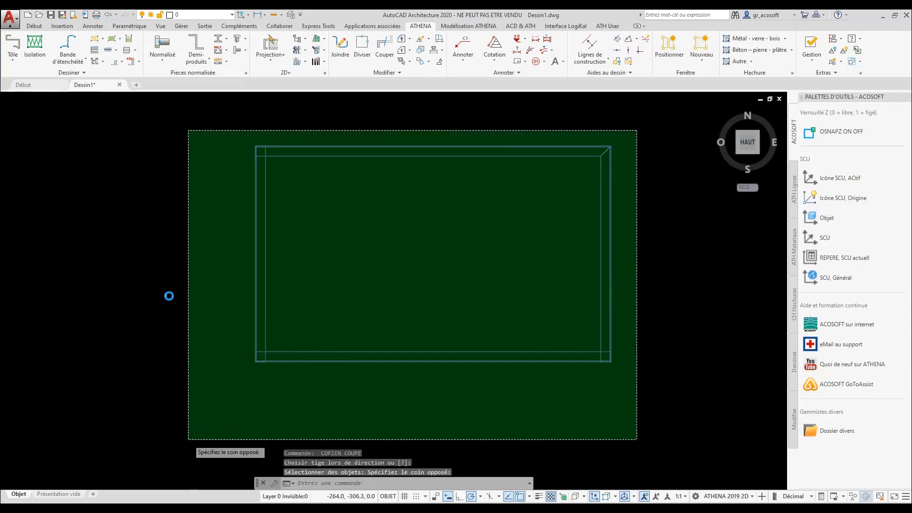
left_click(189, 440)
key("Return")
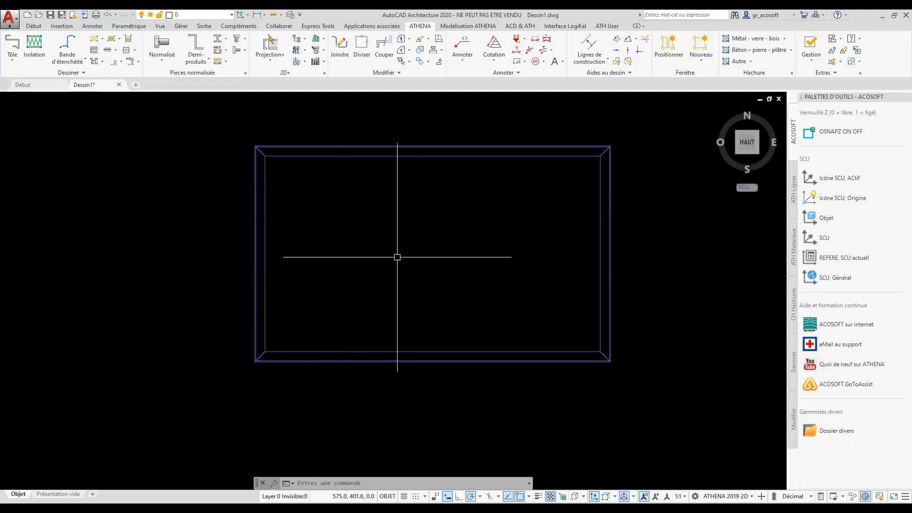
Set up an Alésage through hole in side view on the angle section, using Bois thread type, size 5, with Passage moyen clearance.
scroll(406, 271, "down", 4)
scroll(251, 290, "up", 15)
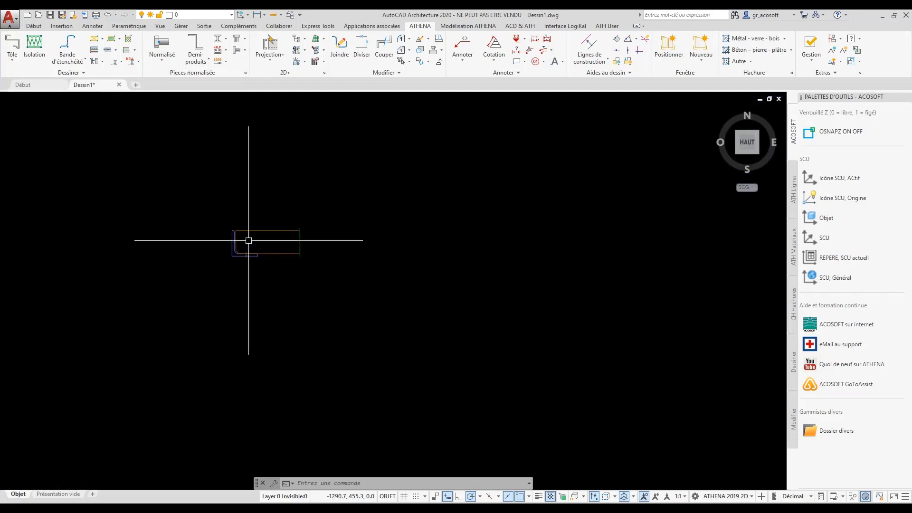
scroll(274, 255, "up", 2)
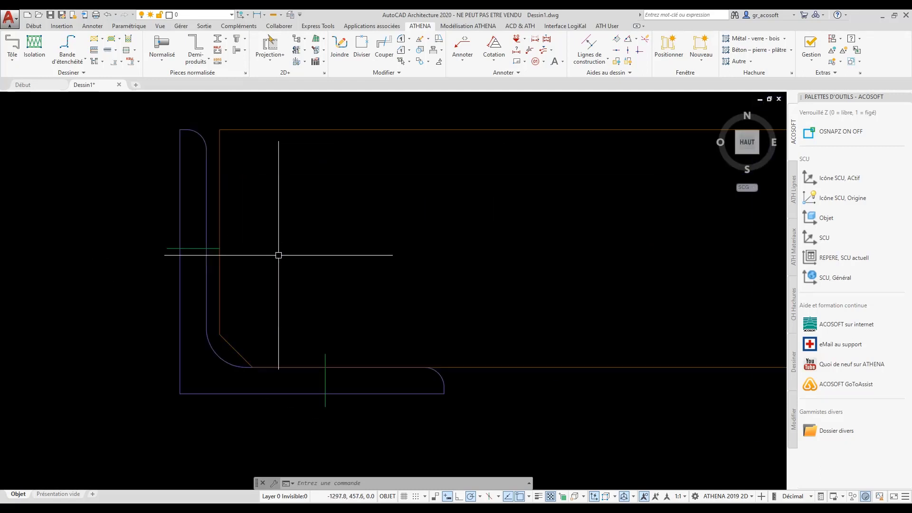
middle_click_drag(261, 244, 184, 233)
scroll(184, 233, "down", 2)
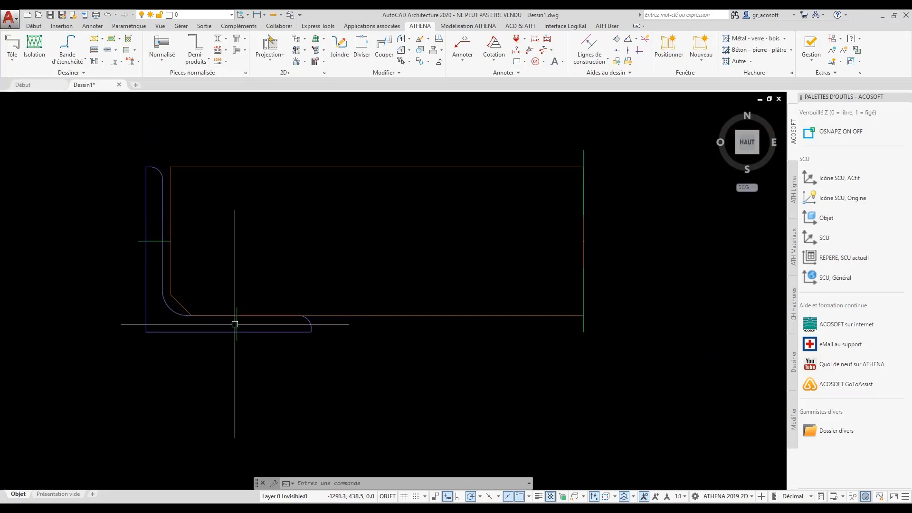
left_click(160, 61)
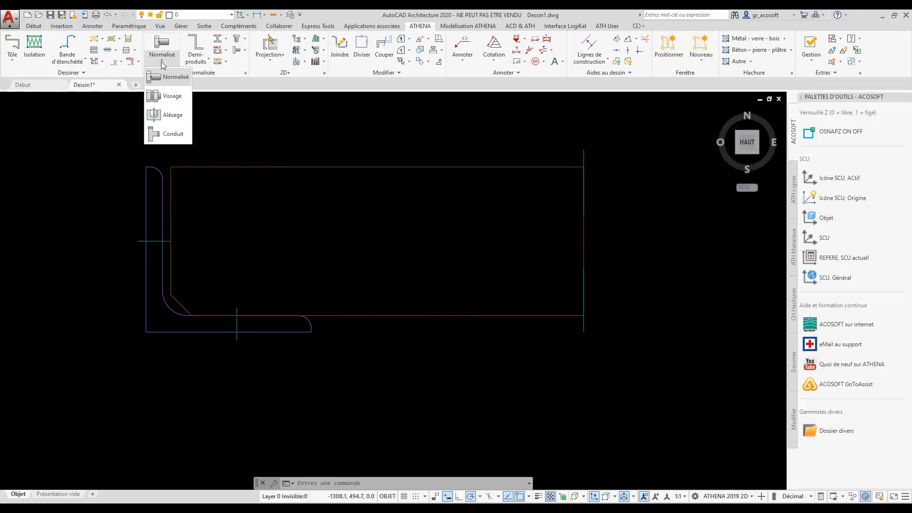
left_click(174, 119)
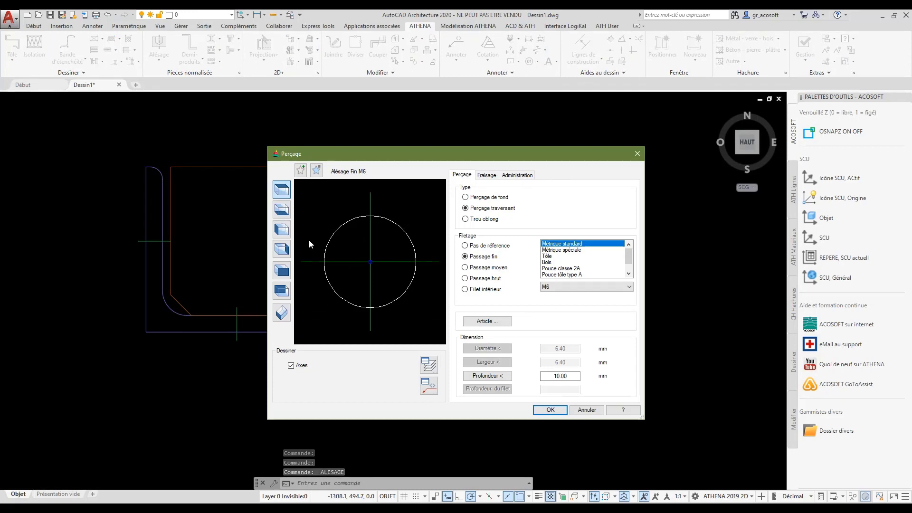
left_click(287, 231)
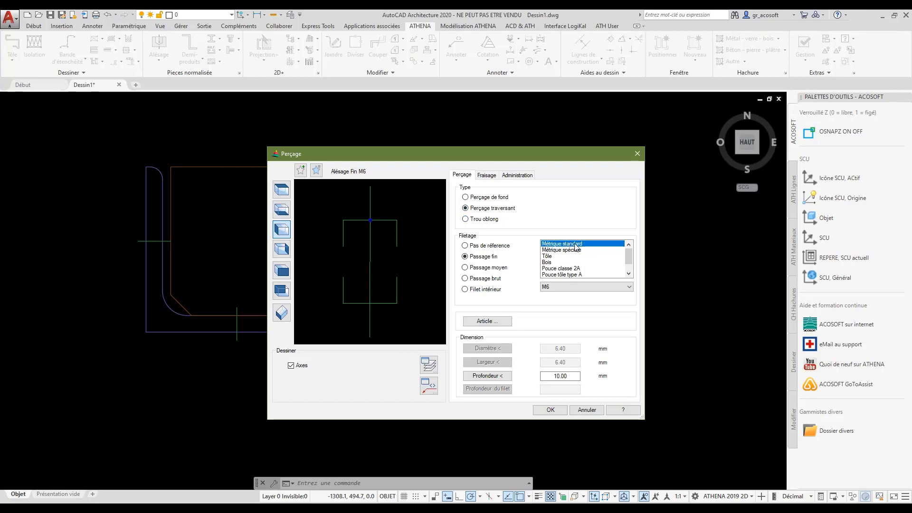
left_click(547, 262)
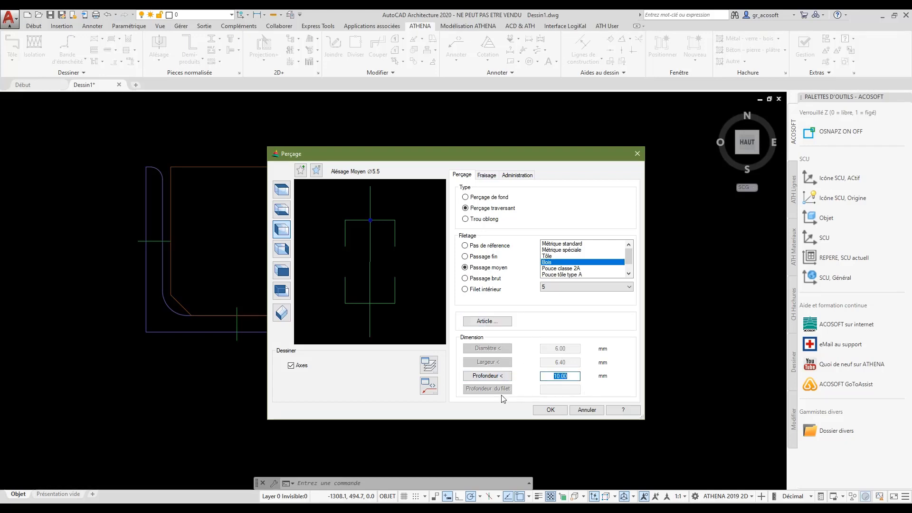
Set the hole depth by picking the 4 mm thickness of the angle's lower leg at its axis mark.
left_click(483, 377)
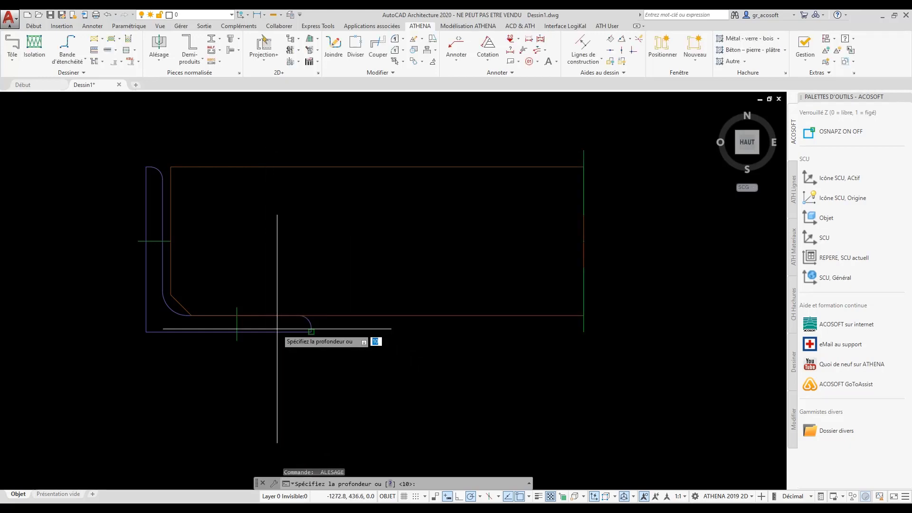
left_click(237, 315)
left_click(237, 332)
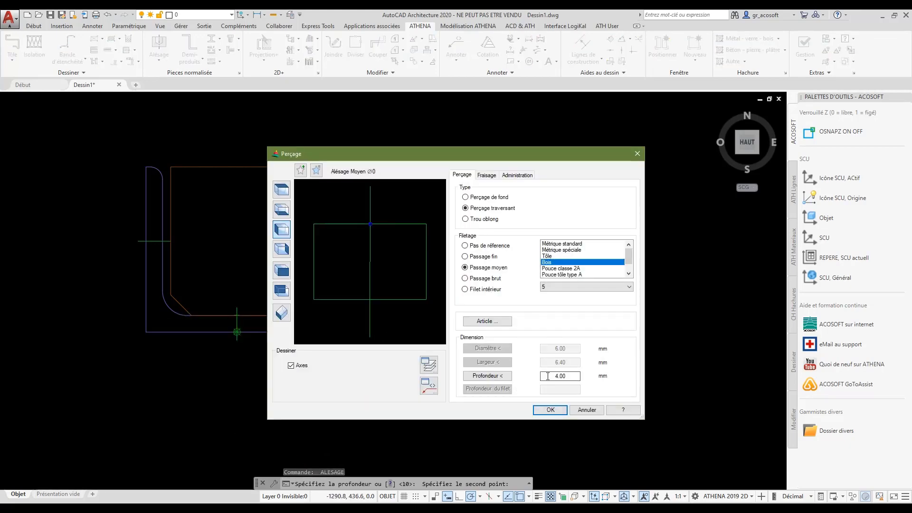
left_click(548, 377)
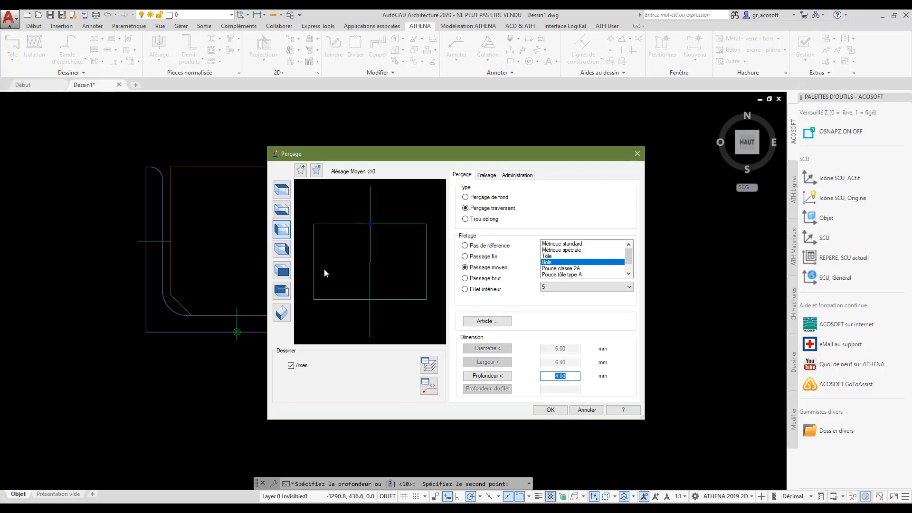
Add a conical countersink (Conique) to the hole's lower side and insert the hole vertically at the axis mark of the lower leg.
left_click(487, 176)
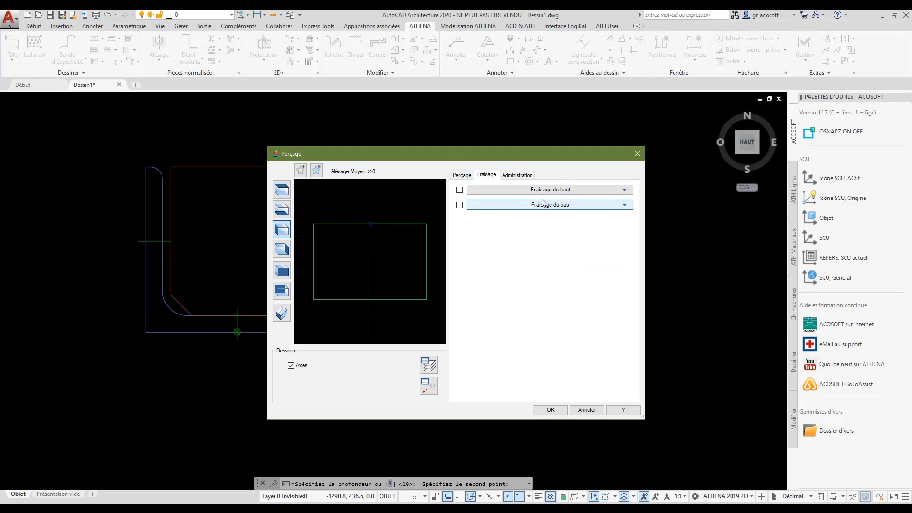
left_click(460, 206)
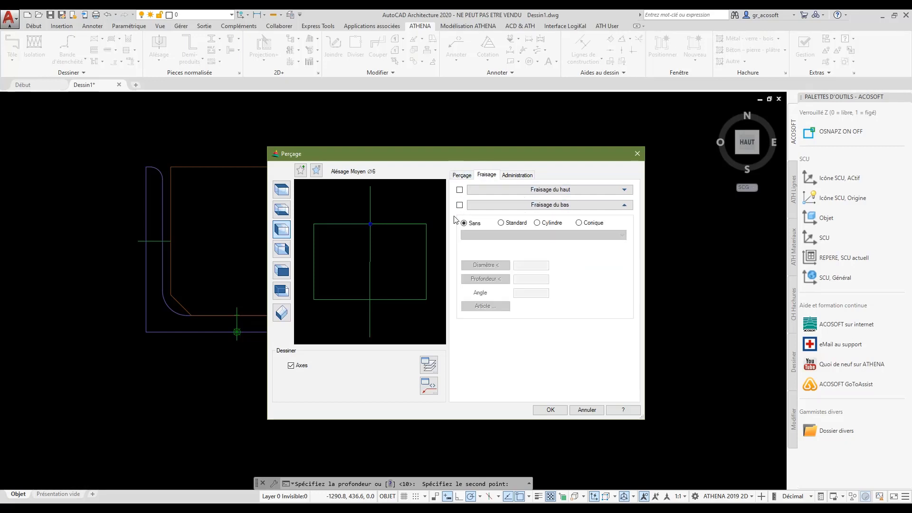
left_click(579, 223)
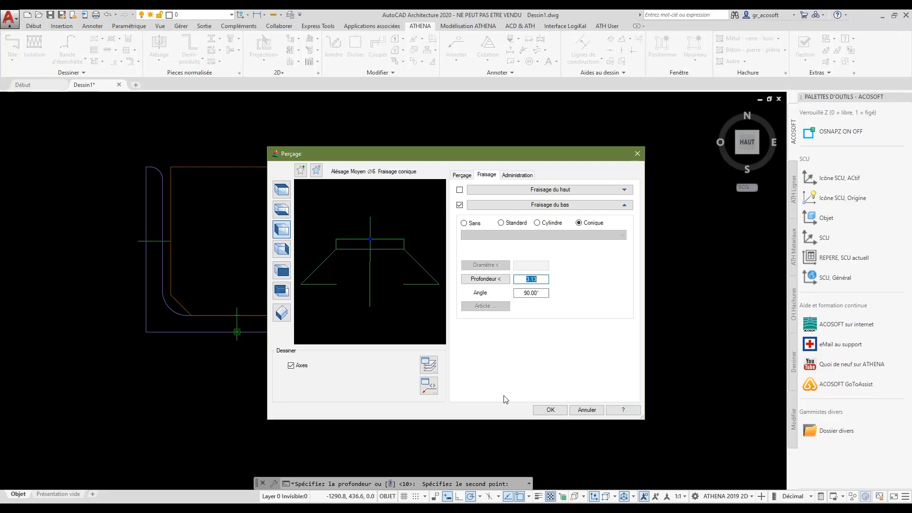
left_click(550, 409)
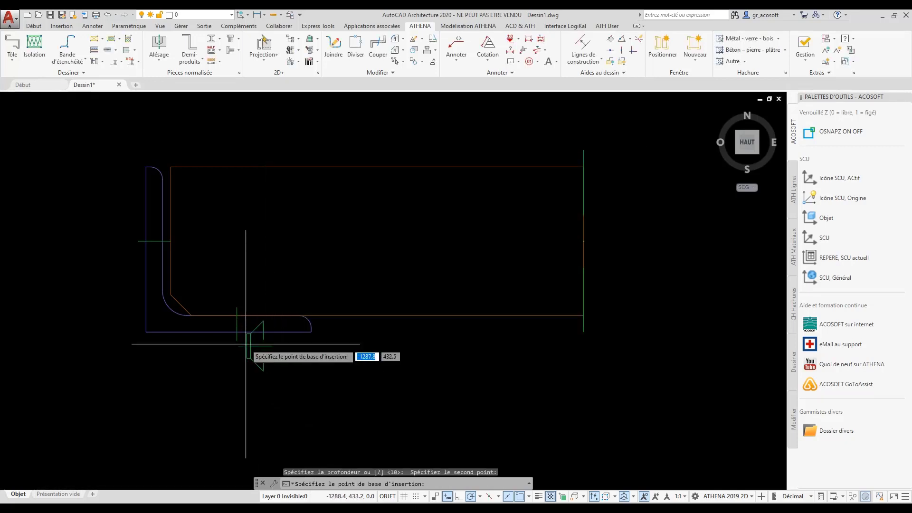
left_click(237, 315)
left_click(236, 366)
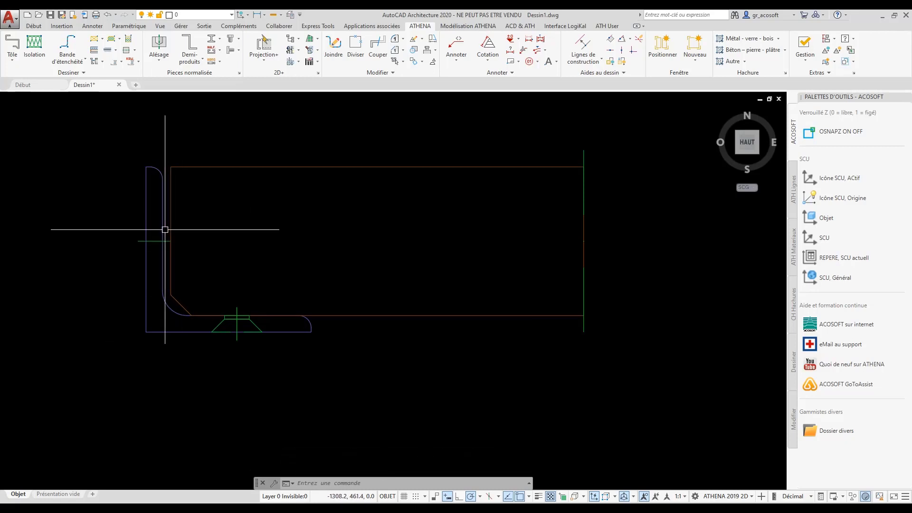
Dimension the horizontal distance from the lower leg's free end to the countersunk hole's axis, placing the dimension below the section.
scroll(151, 195, "down", 10)
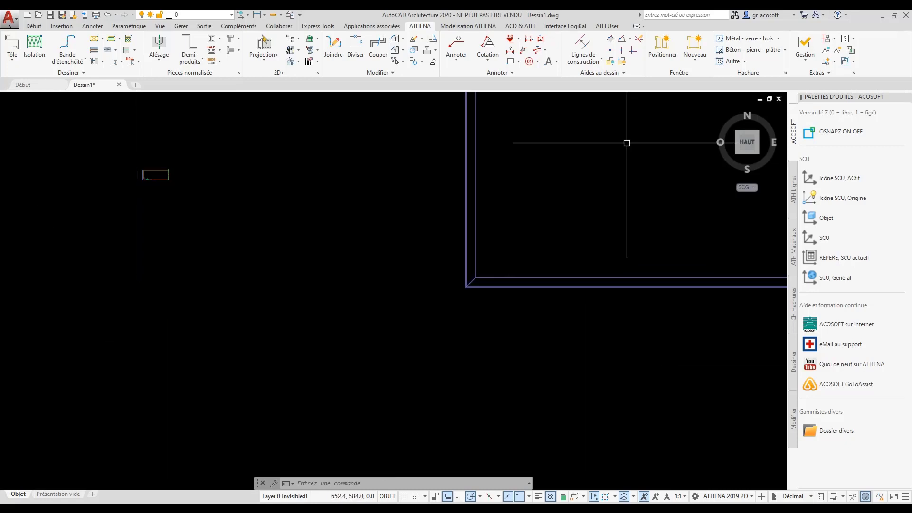
middle_click_drag(627, 143, 427, 221)
scroll(427, 222, "up", 2)
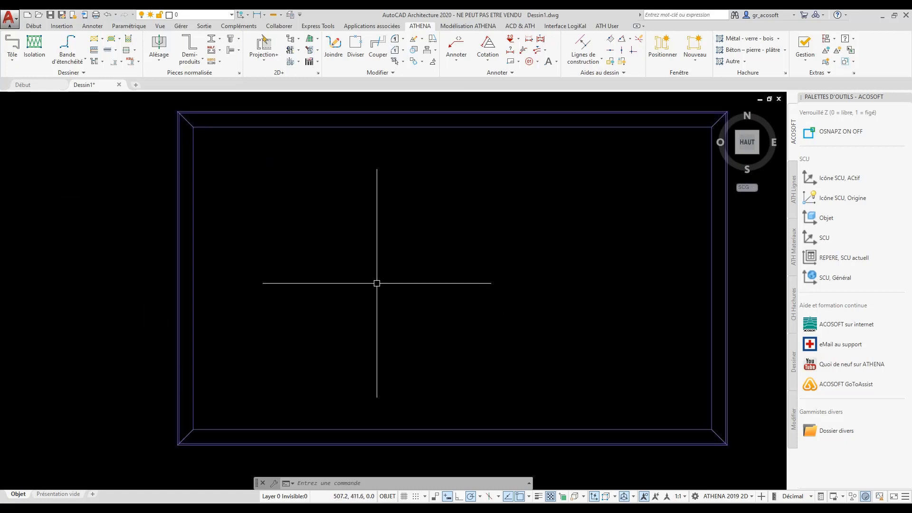
scroll(298, 281, "down", 4)
scroll(106, 263, "up", 10)
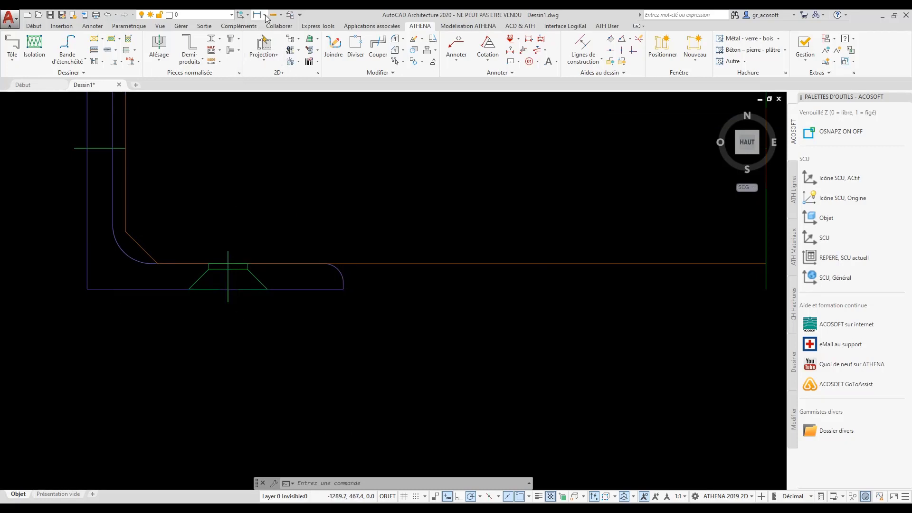
left_click(285, 38)
left_click(455, 295)
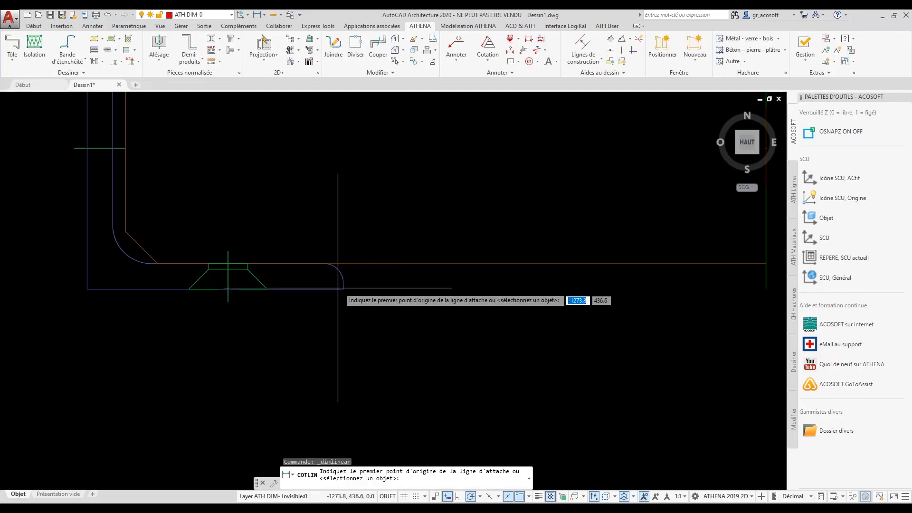
left_click(225, 285)
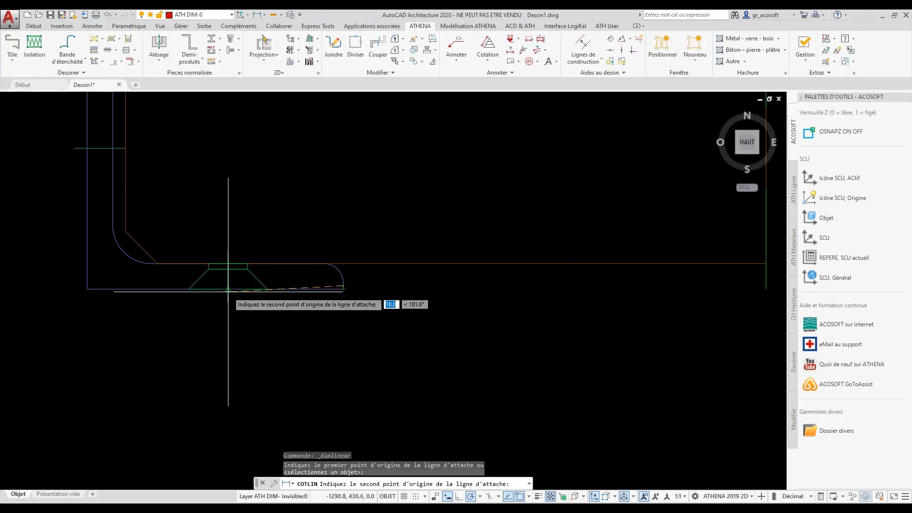
left_click(226, 285)
left_click(301, 381)
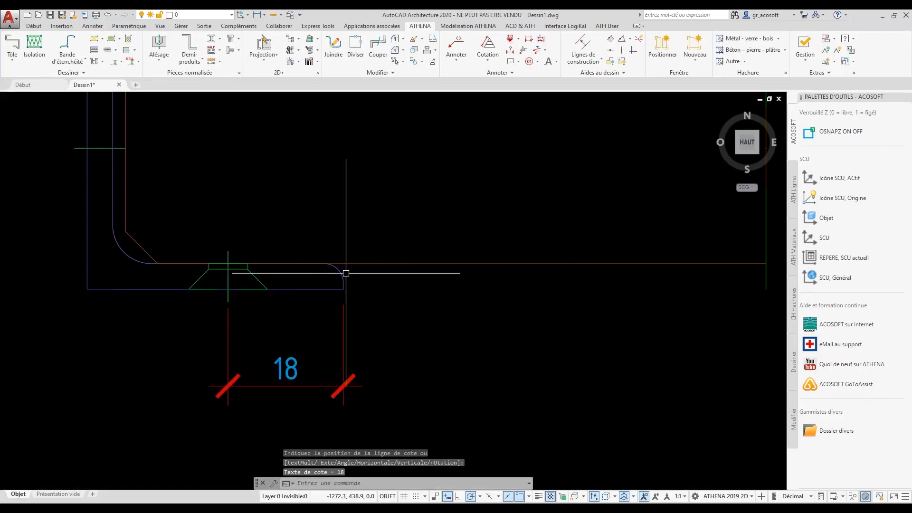
key("Escape")
Create a vertical construction line offset 18 mm outward from the inner edge of the frame's left bar.
scroll(113, 224, "down", 10)
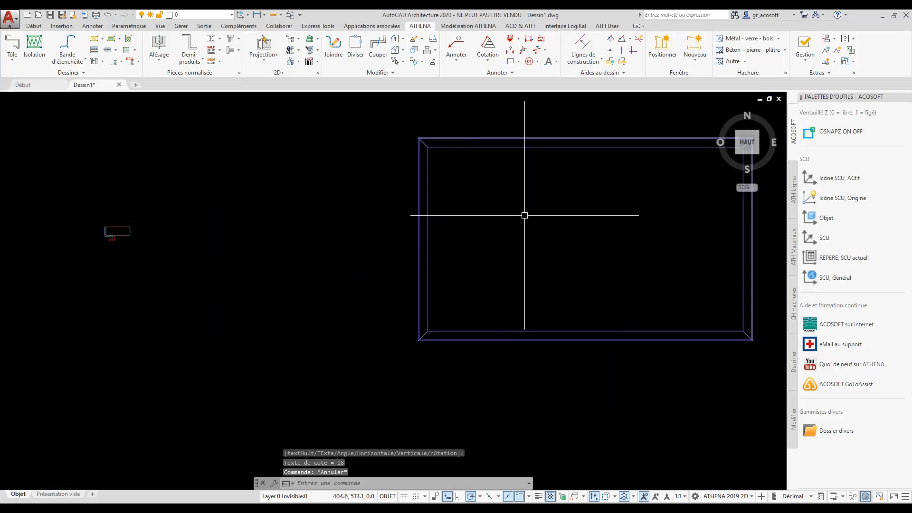
scroll(523, 214, "up", 2)
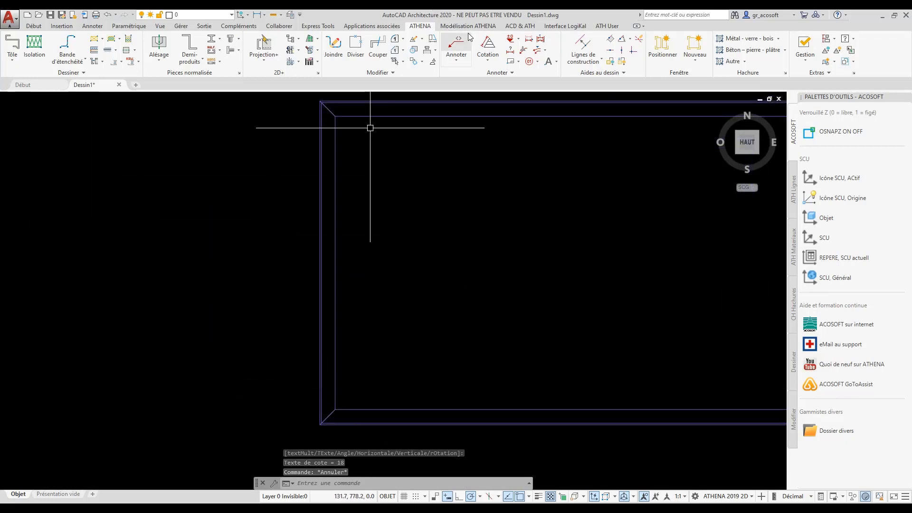
left_click(583, 45)
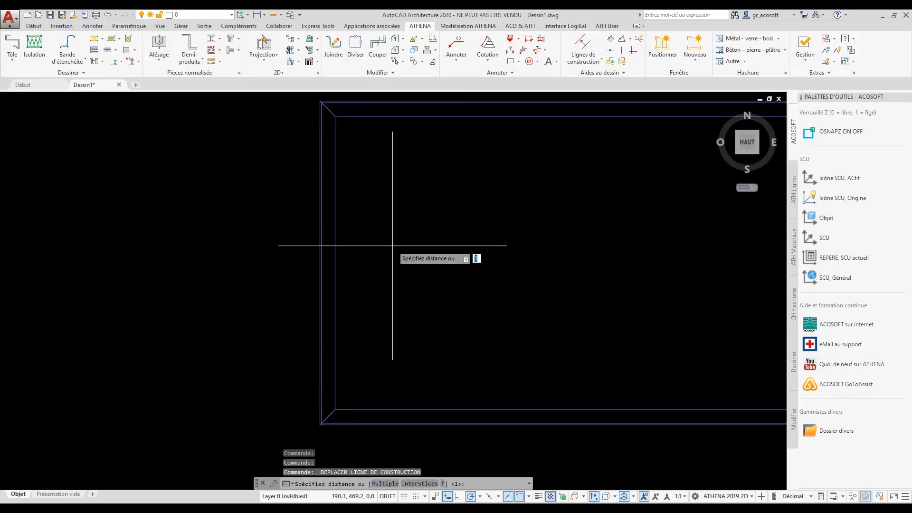
type("18")
key("Return")
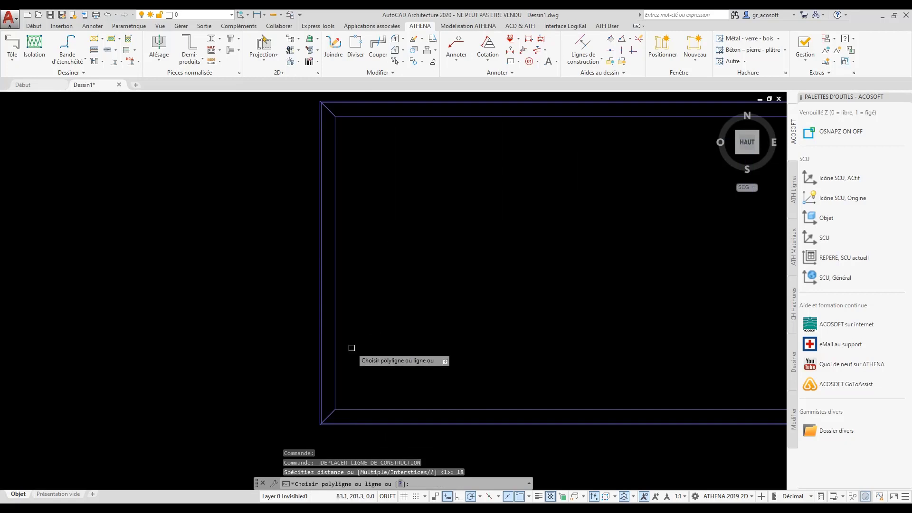
left_click(335, 325)
left_click(259, 317)
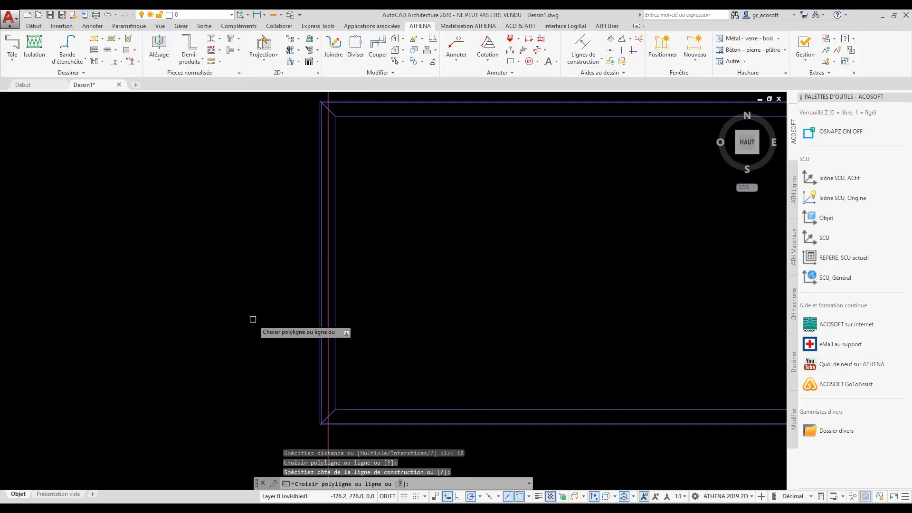
key("Return")
Create a horizontal construction line offset 50 mm upward from the frame's bottom edge.
key("Return")
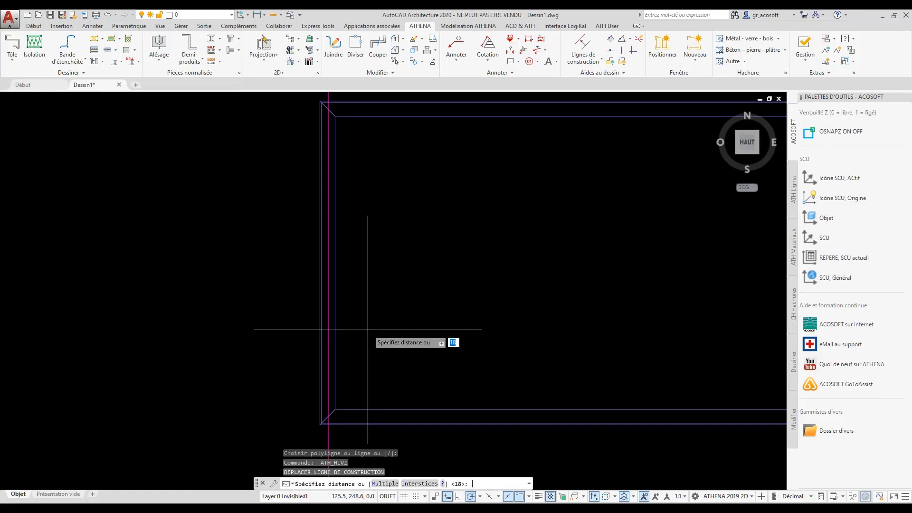
type("50")
key("Return")
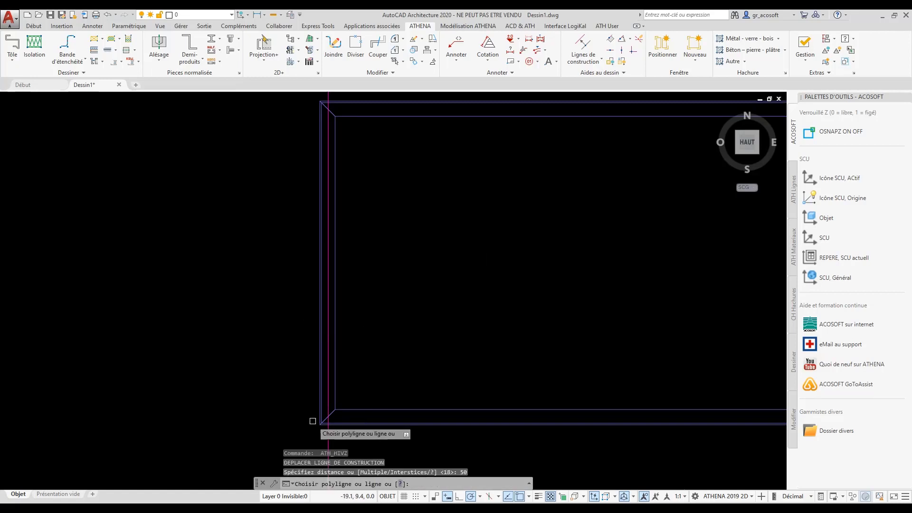
scroll(319, 422, "up", 5)
left_click(390, 425)
left_click(414, 314)
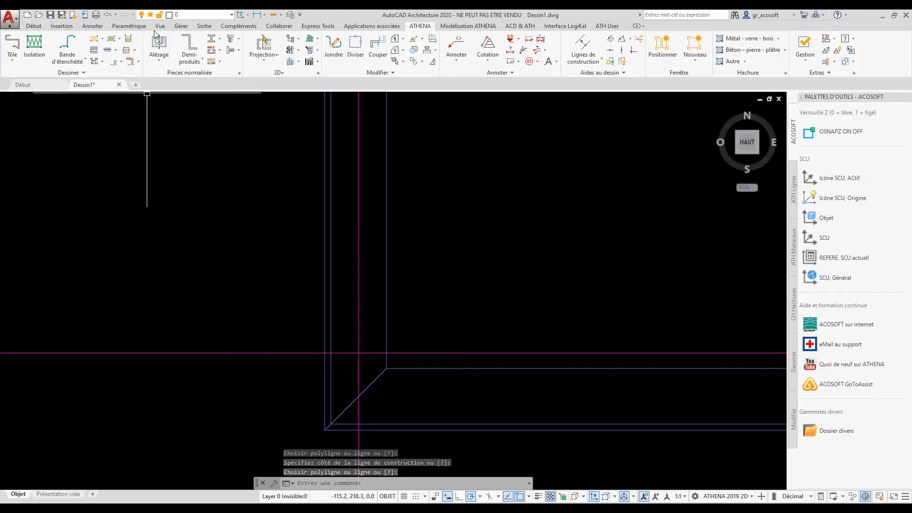
Insert the same countersunk hole in top view at the construction lines' intersection on the left bar, keeping the rotation at 0.
left_click(160, 44)
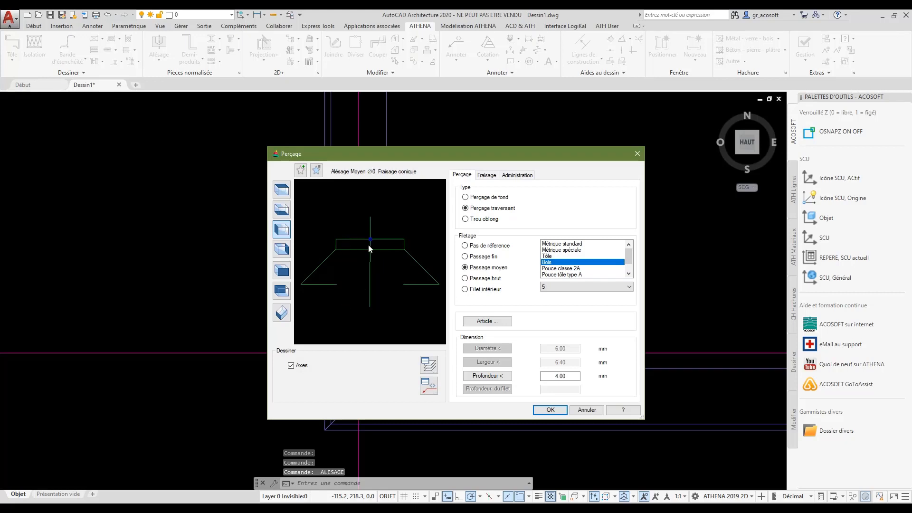
left_click(283, 191)
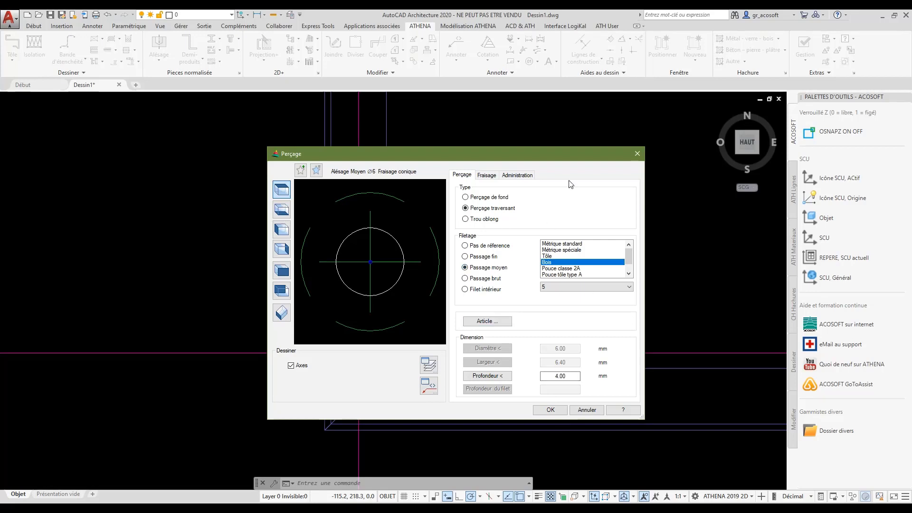
left_click(553, 411)
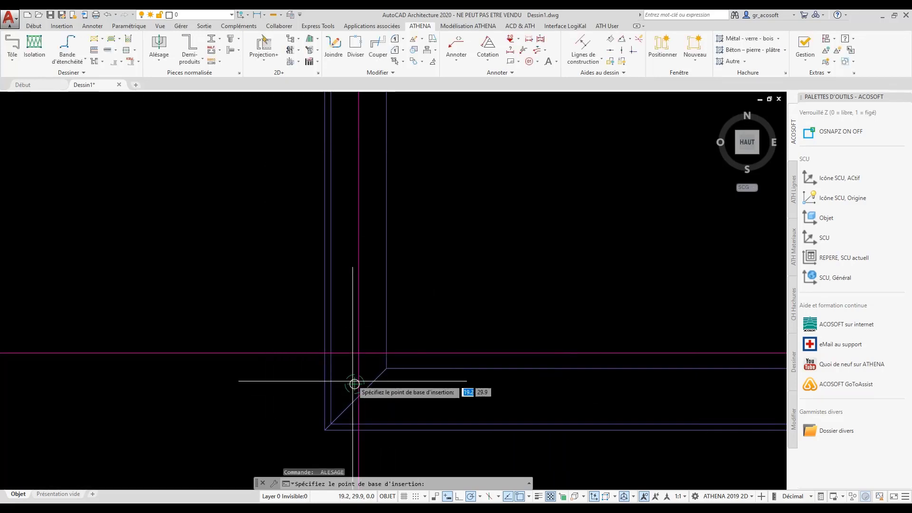
left_click(359, 352)
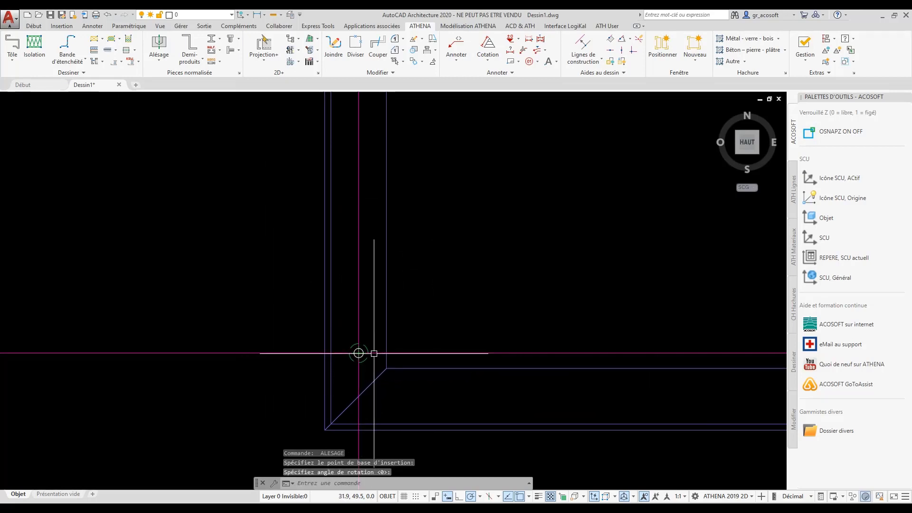
key("Return")
Delete the two construction lines crossing at the hole in the frame's lower-left corner.
left_click(199, 348)
left_click(187, 371)
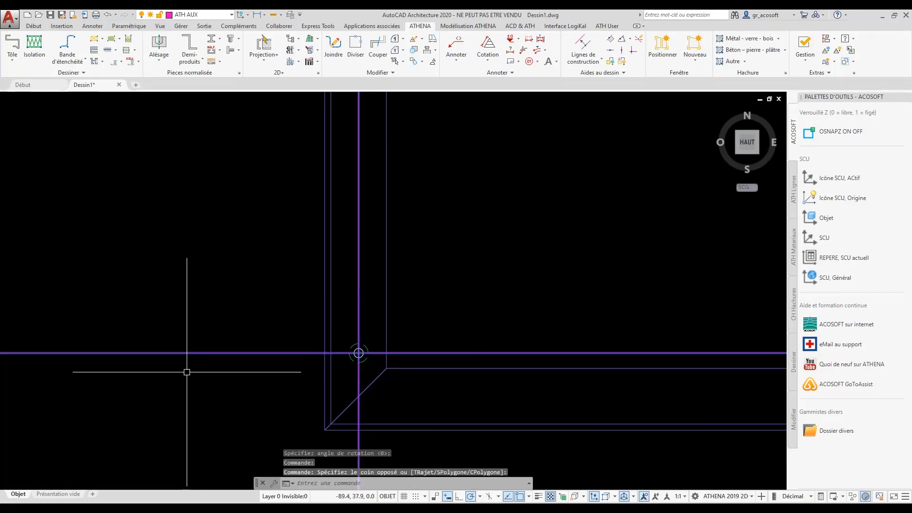
key("Delete")
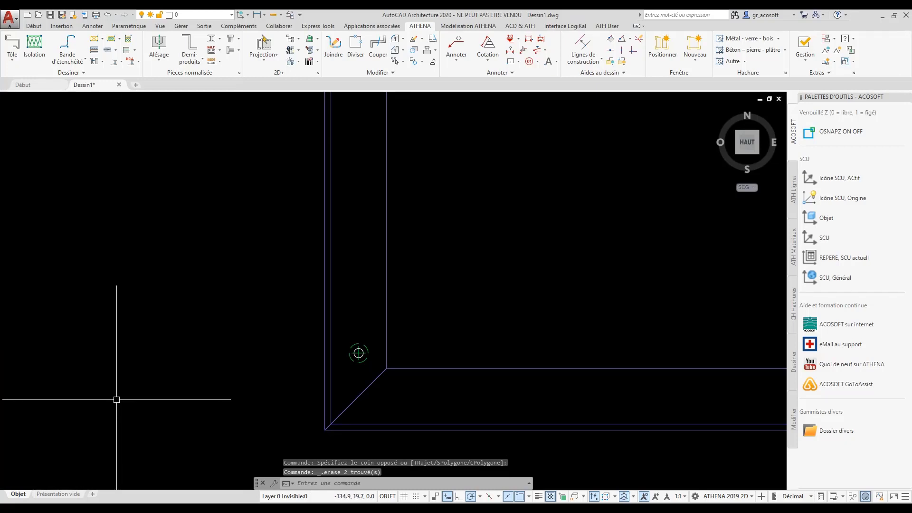
Select the left bar and the countersunk hole separately to check whether they are linked, then clear the selection.
left_click(356, 183)
left_click(286, 243)
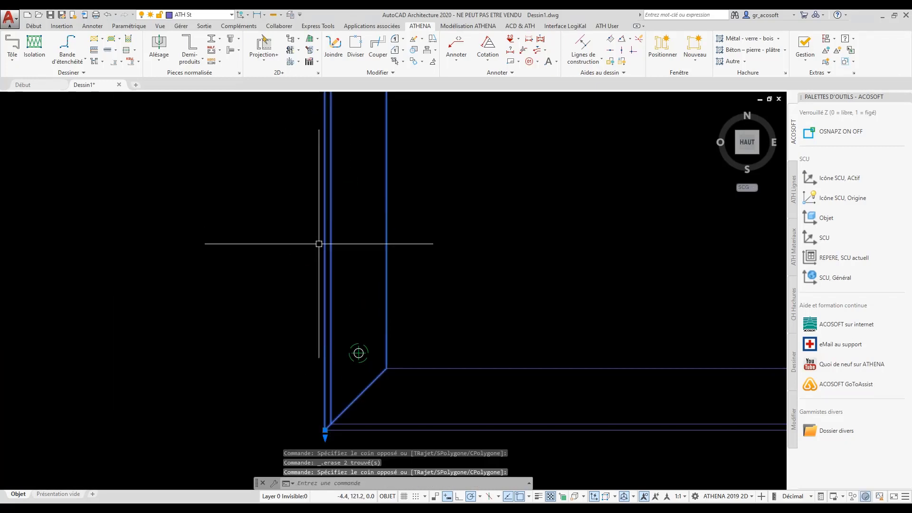
left_click(343, 328)
left_click(376, 367)
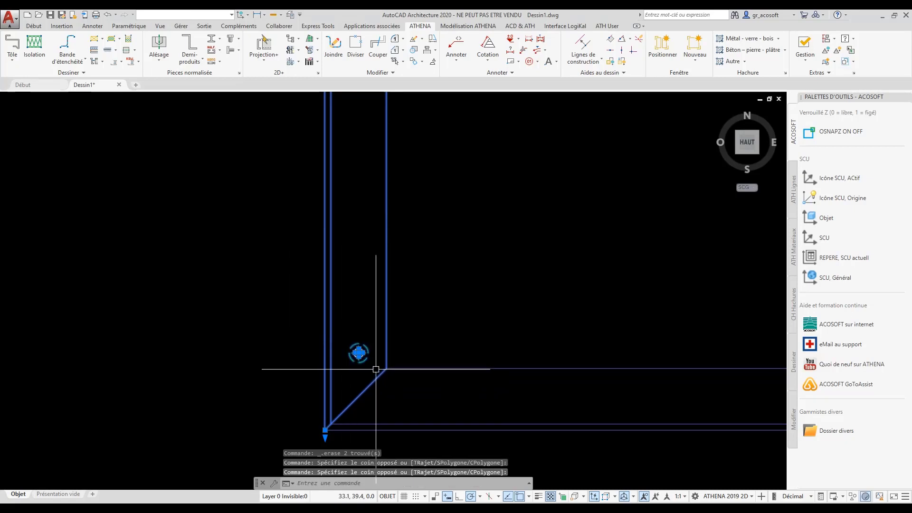
key("Escape")
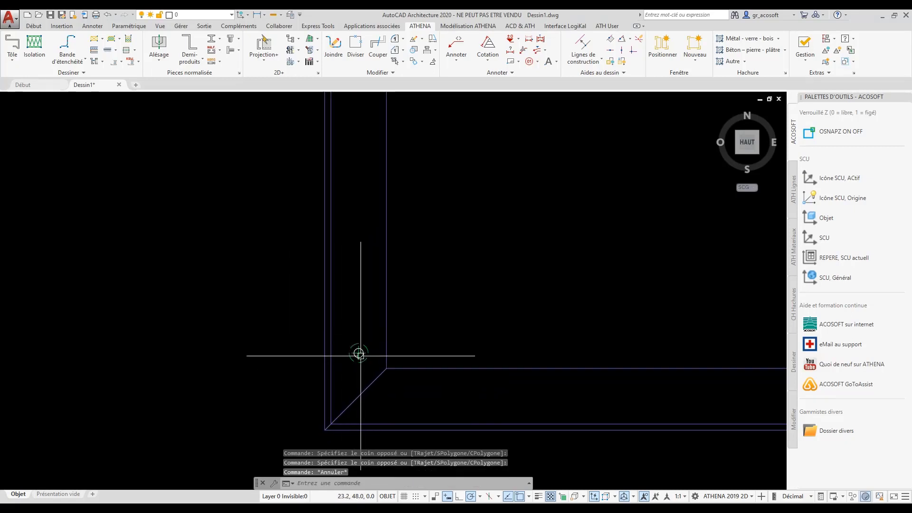
left_click(345, 241)
left_click(251, 305)
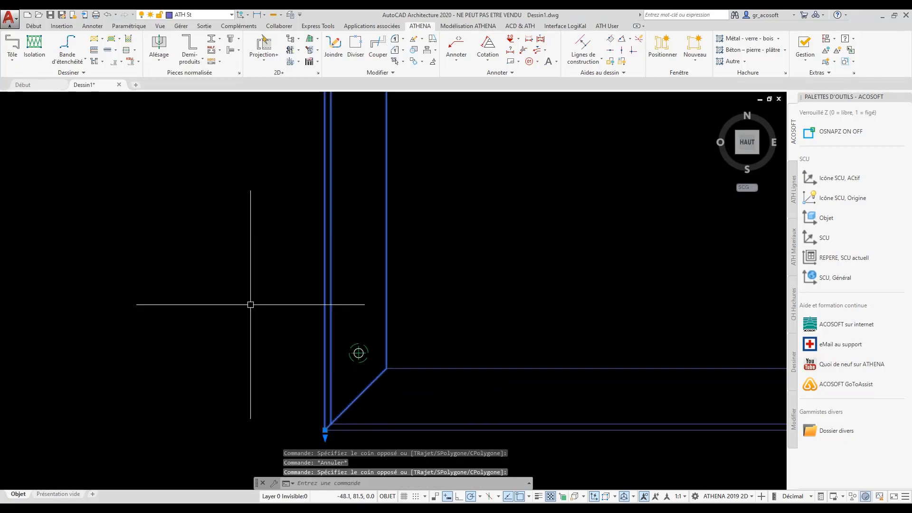
key("Escape")
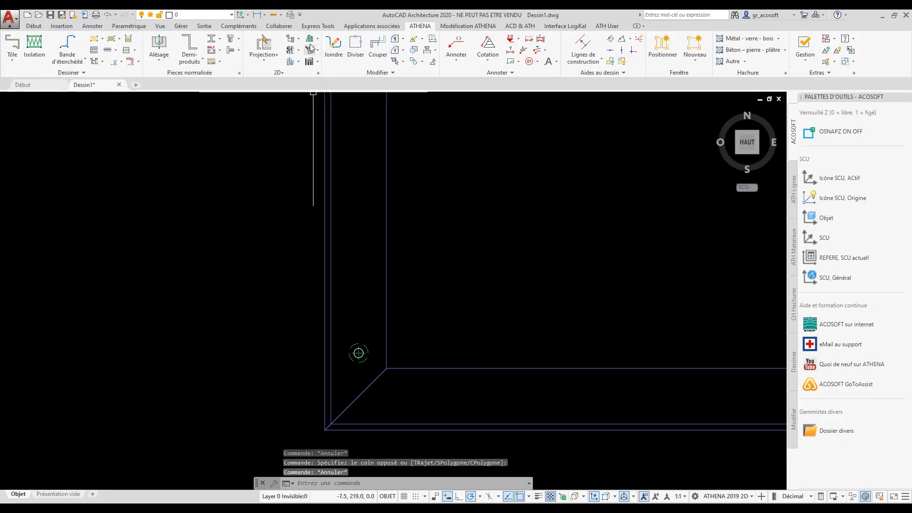
Attach the countersunk hole to the left bar as an associative bar treatment with a z displacement of 4.0.
left_click(298, 62)
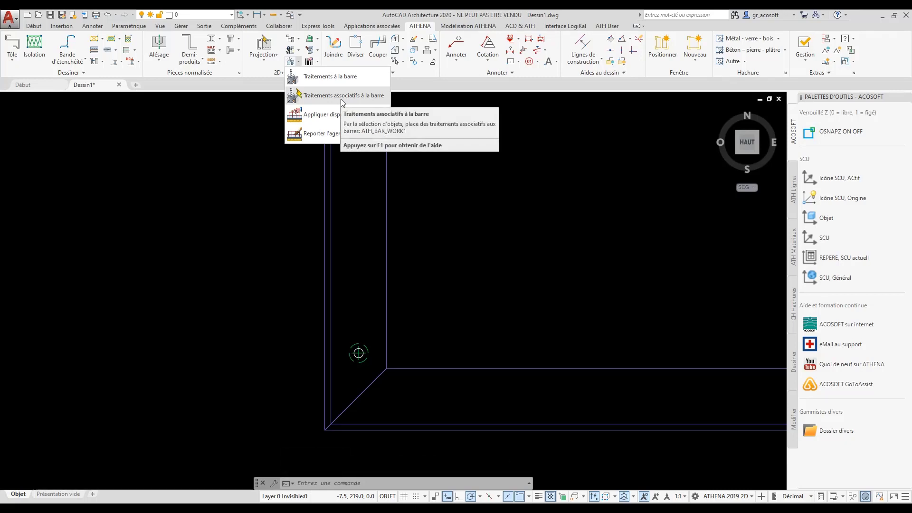
left_click(342, 98)
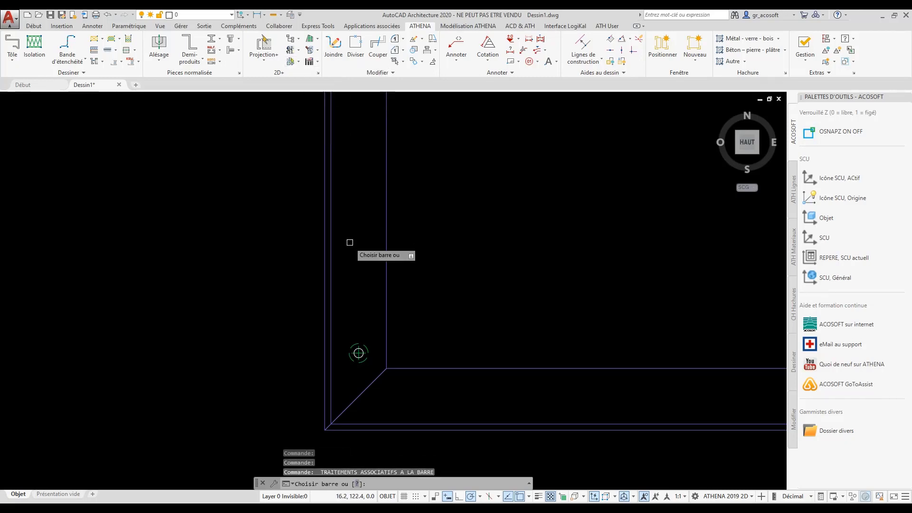
left_click(345, 250)
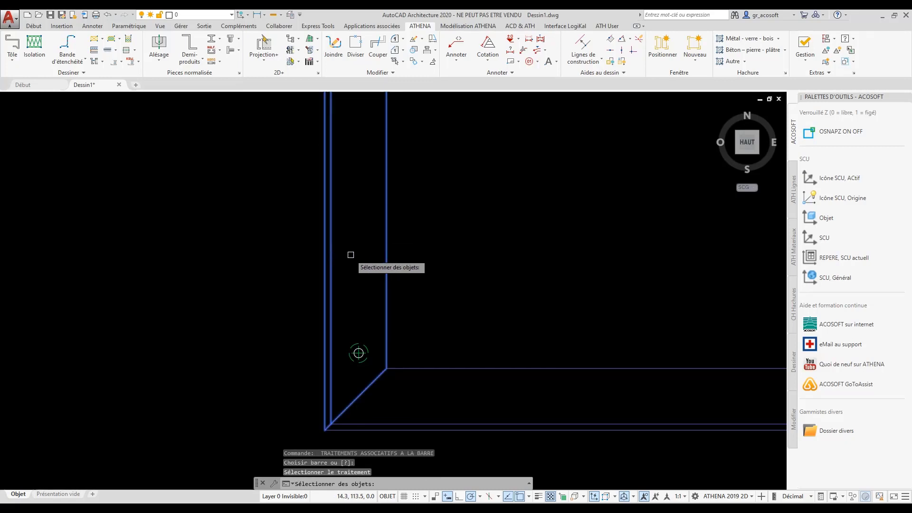
left_click(359, 353)
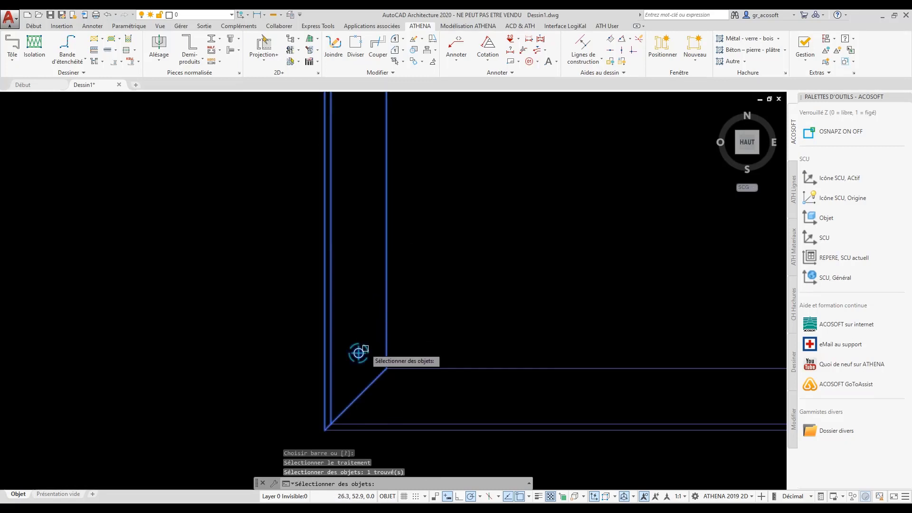
key("Return")
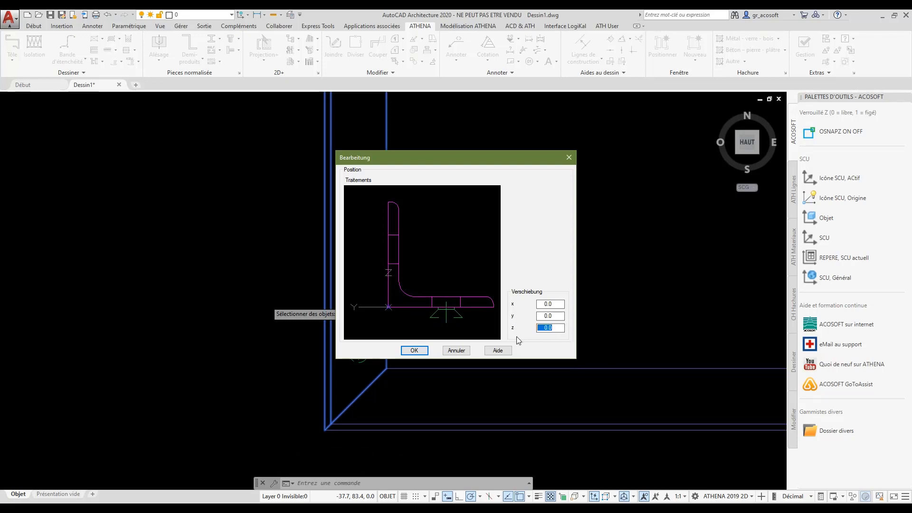
key("Tab")
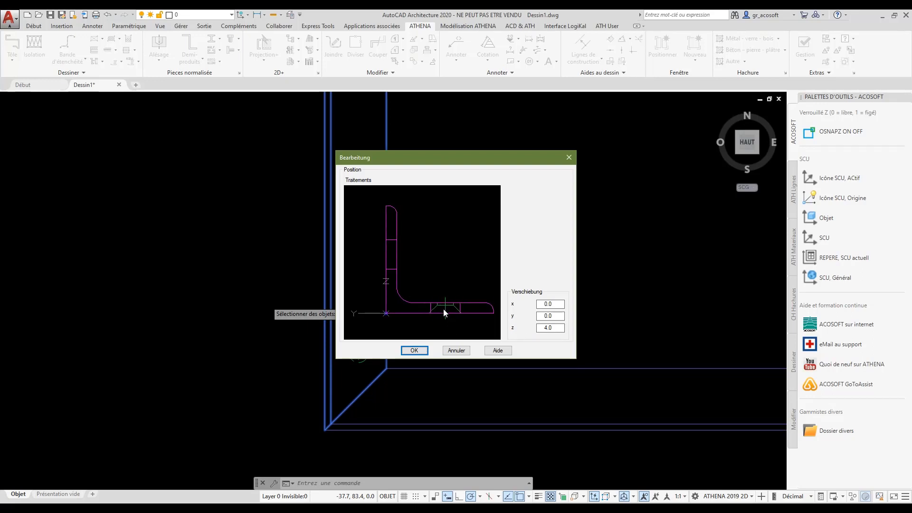
left_click(412, 352)
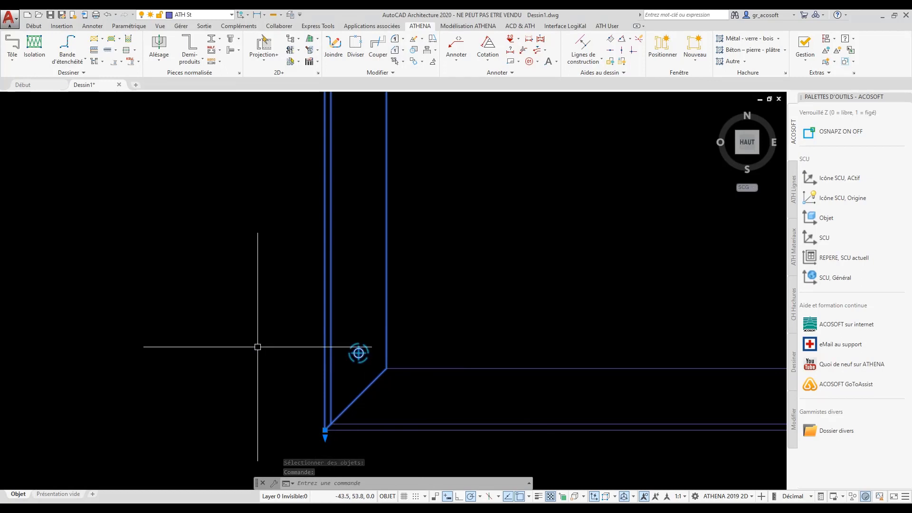
key("Escape")
Apply a grid layout to the left bar's hole with target spacing 250, start and end distances 50, and alignment "Distance <= distance de consigne".
scroll(92, 427, "down", 6)
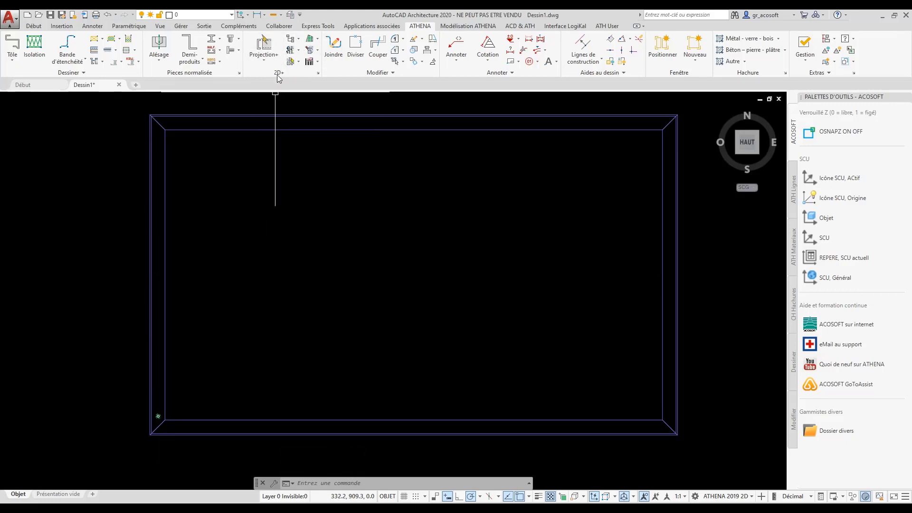
left_click(298, 61)
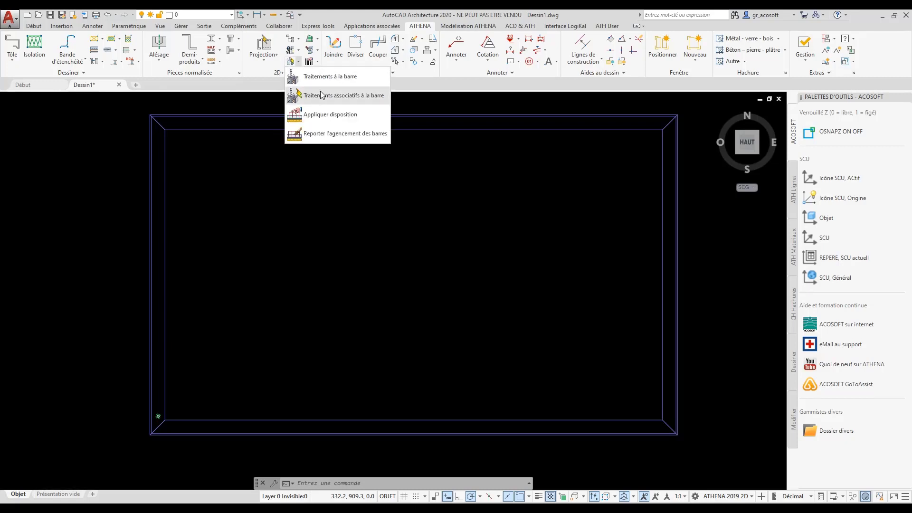
left_click(323, 115)
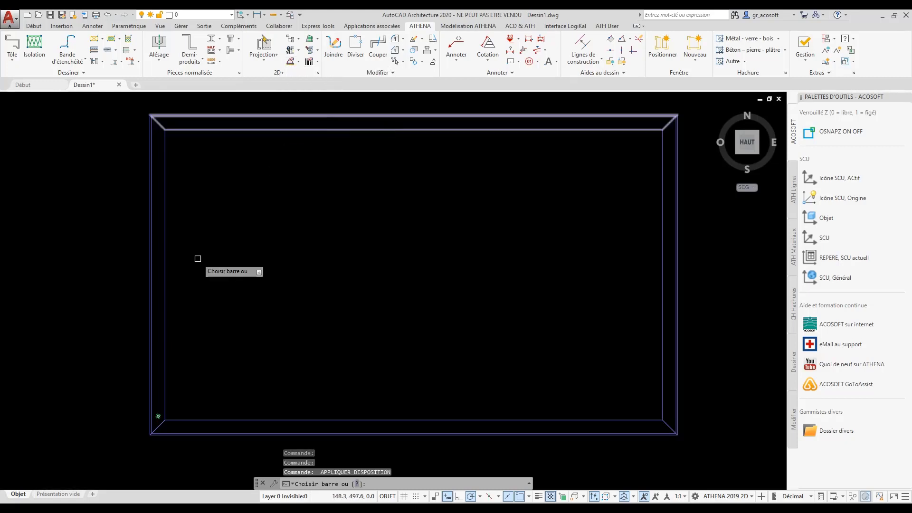
left_click(163, 384)
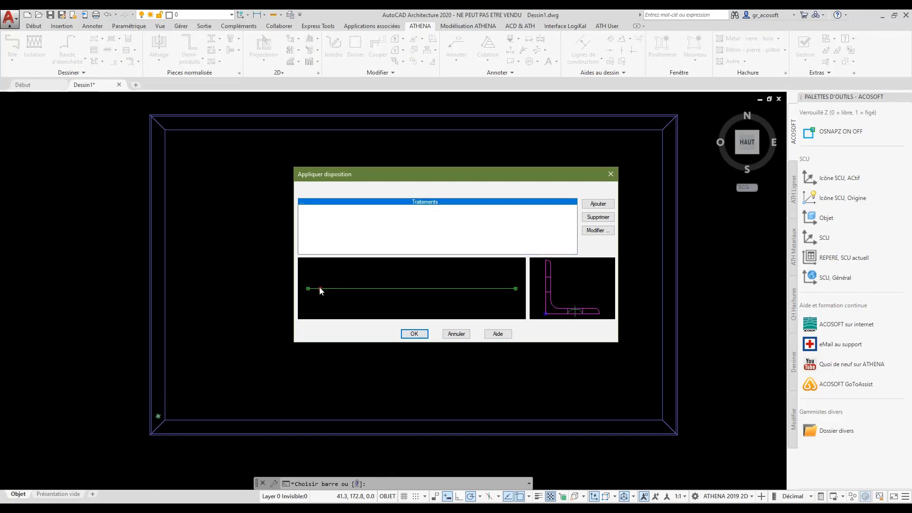
left_click(597, 231)
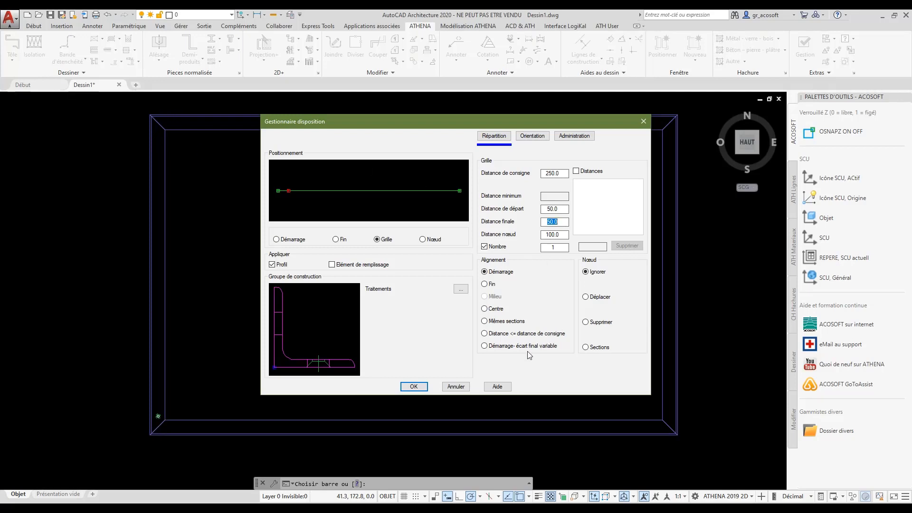
left_click(508, 335)
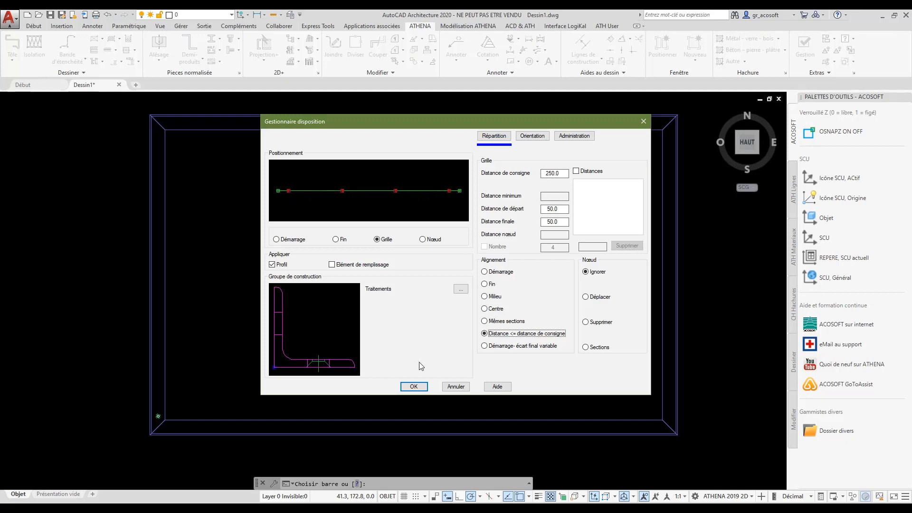
left_click(412, 387)
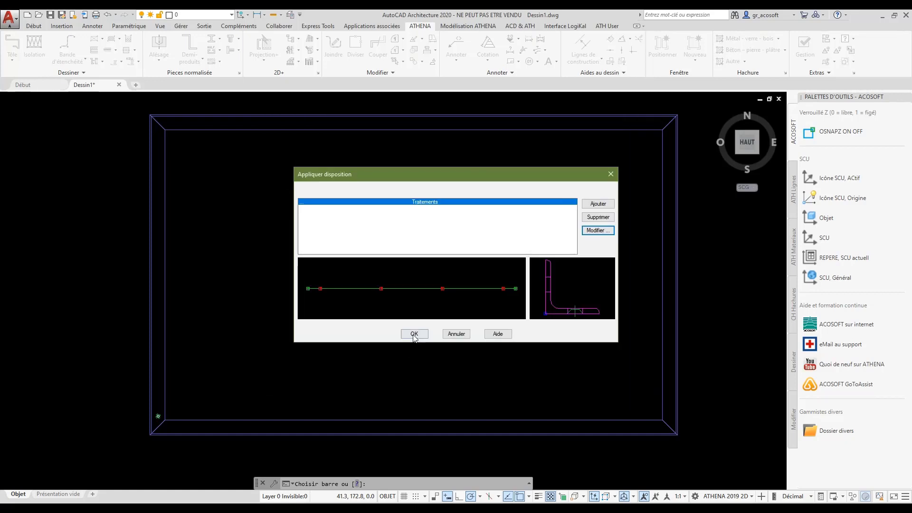
left_click(414, 334)
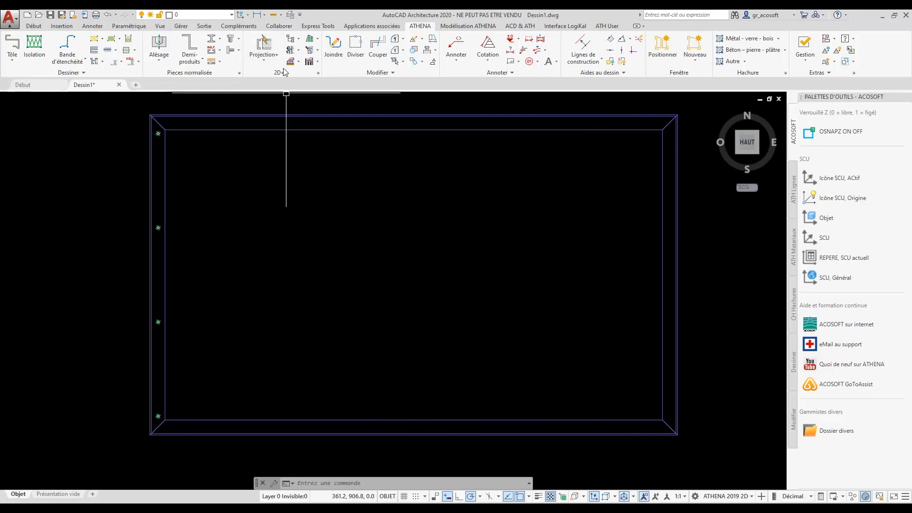
Transfer the left bar's hole layout to the other three bars of the frame.
left_click(299, 61)
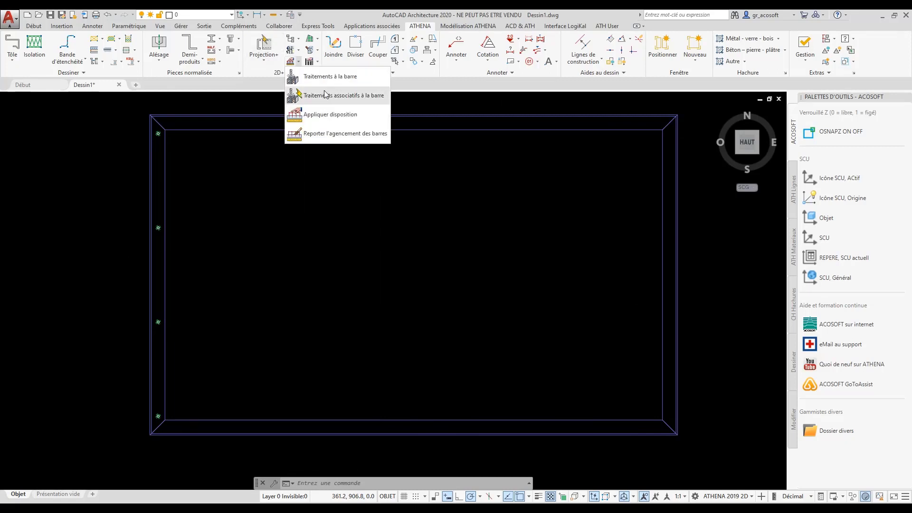
left_click(330, 138)
left_click(166, 243)
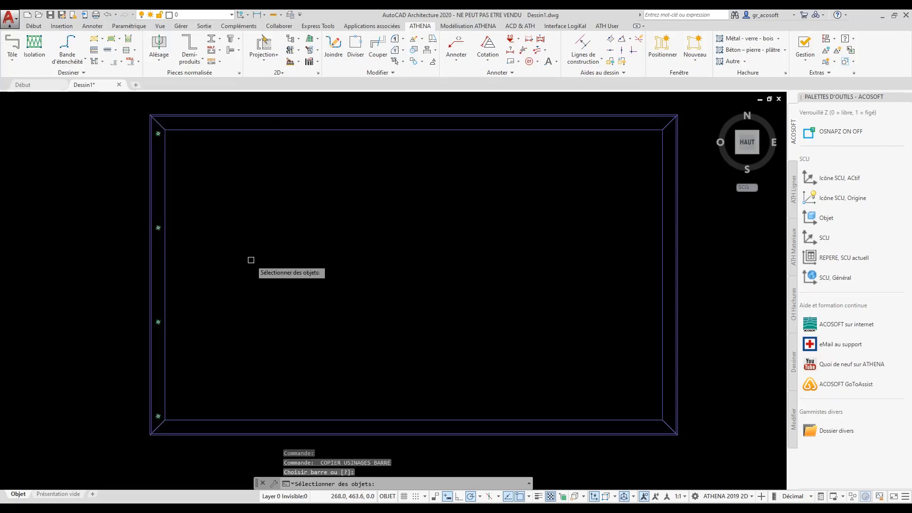
left_click(688, 97)
left_click(543, 452)
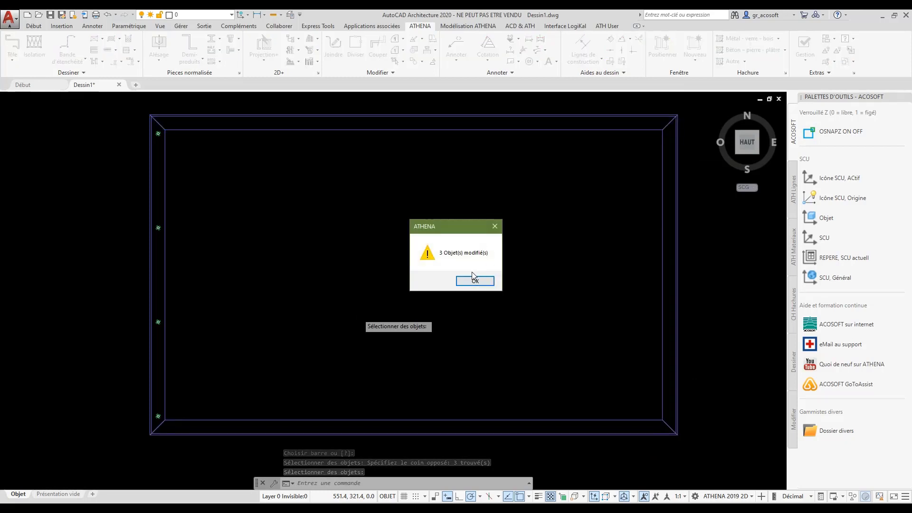
left_click(474, 282)
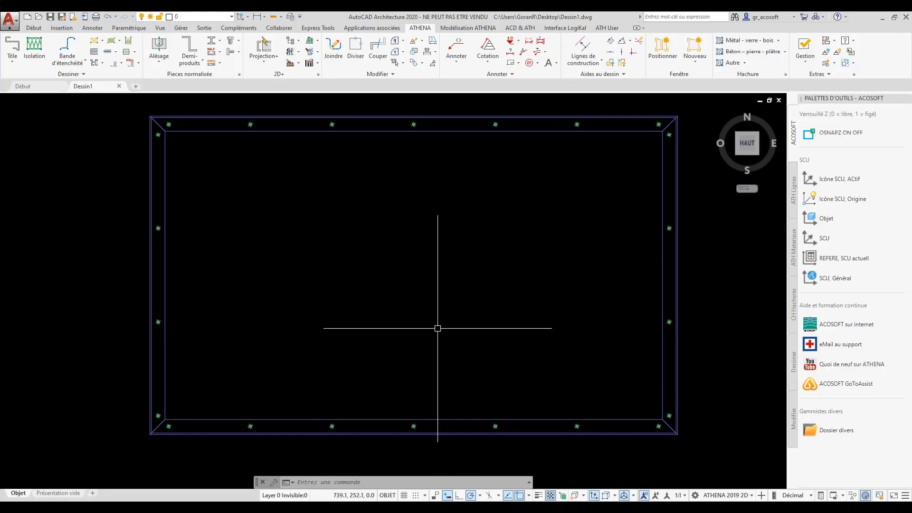
Convert the whole frame from ATHENA objects to 3D solids.
mouse_move(346, 305)
middle_mouse_down("shift")
mouse_move(371, 251)
mouse_move(381, 187)
mouse_move(373, 157)
mouse_move(373, 203)
mouse_move(446, 208)
mouse_move(426, 224)
middle_mouse_up("shift")
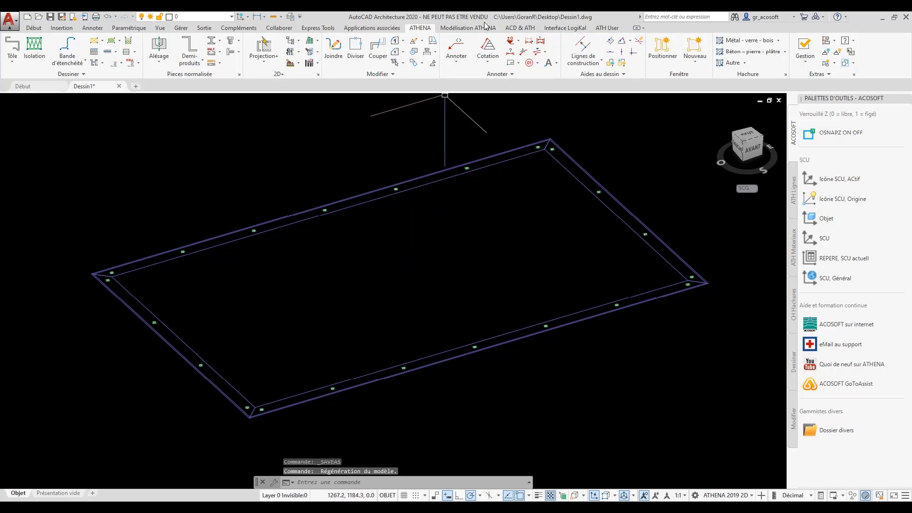
left_click(456, 29)
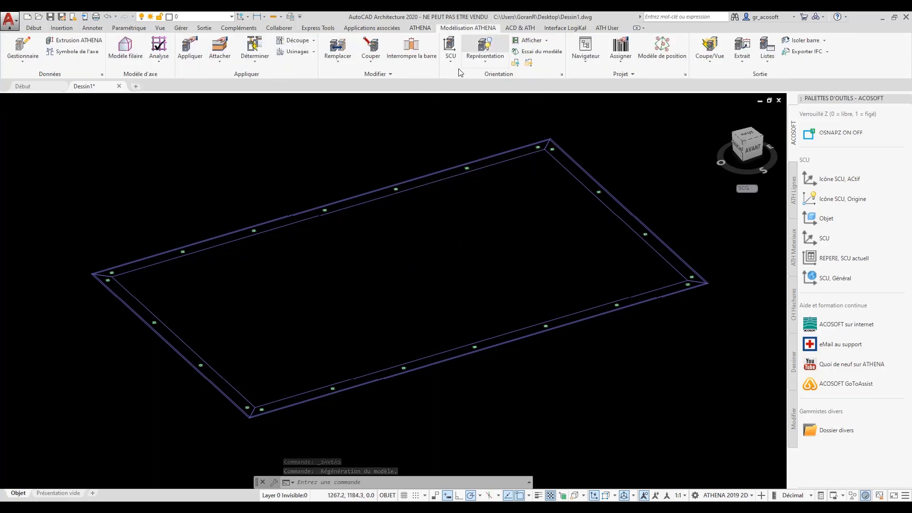
left_click(333, 64)
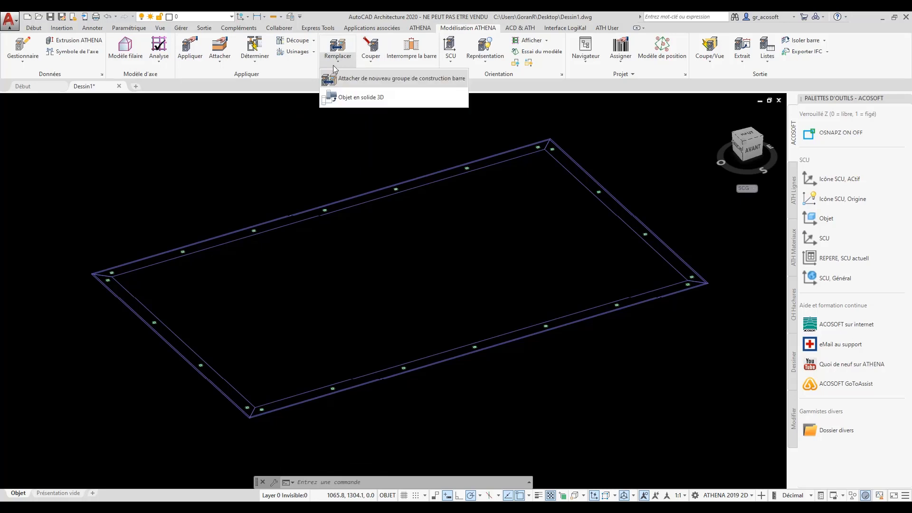
left_click(358, 98)
left_click(633, 128)
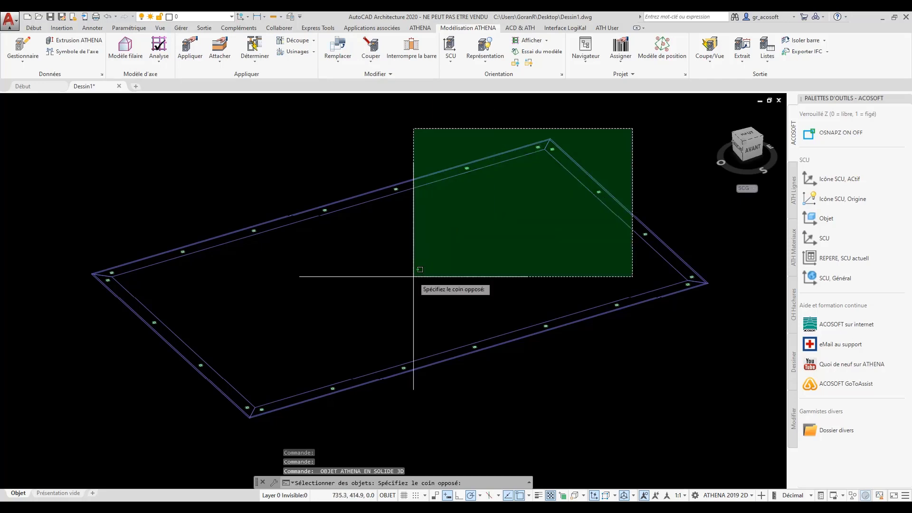
left_click(117, 412)
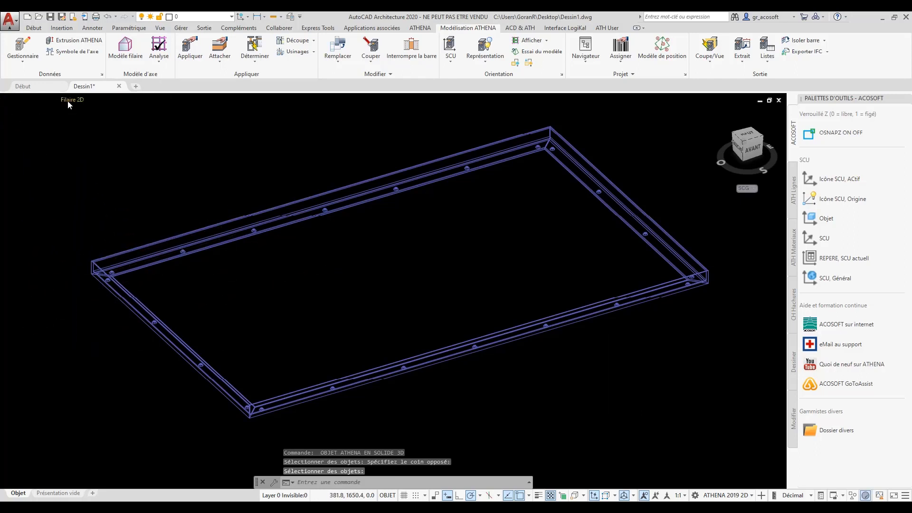
Display the frame in the Conceptuel visual style and examine the countersunk holes around its mitred corner.
left_click(70, 100)
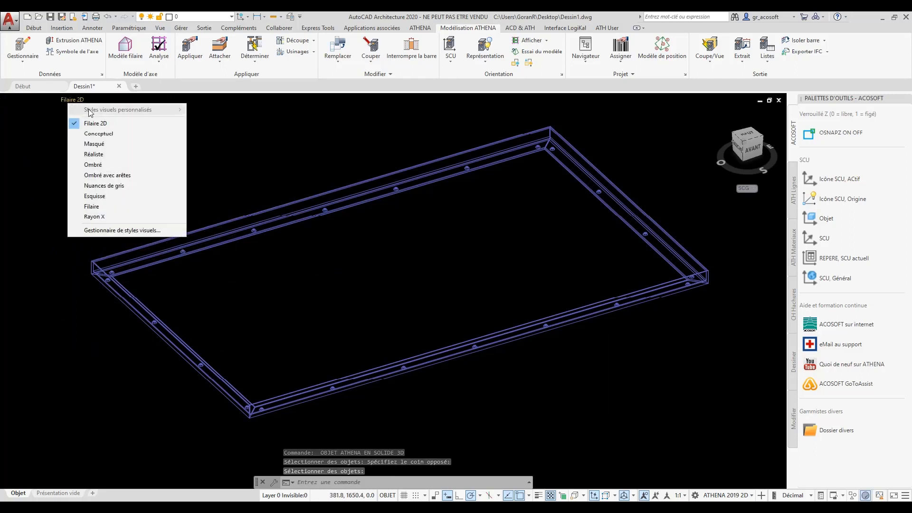
left_click(99, 133)
scroll(257, 399, "up", 6)
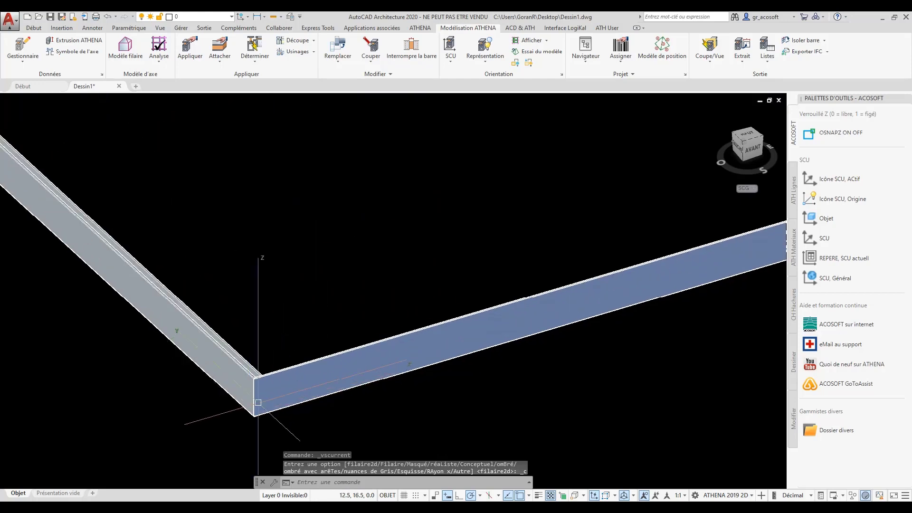
middle_click_drag(258, 402, 279, 311, "shift")
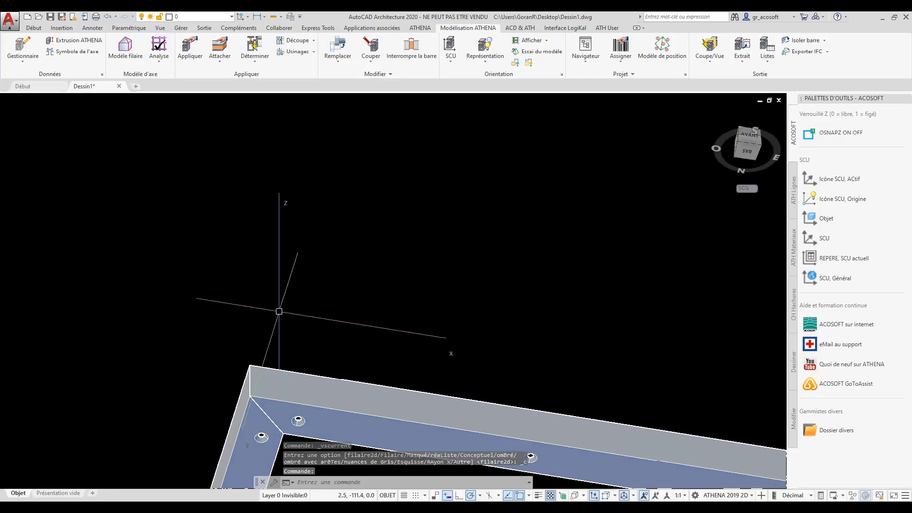
scroll(279, 311, "up", 5)
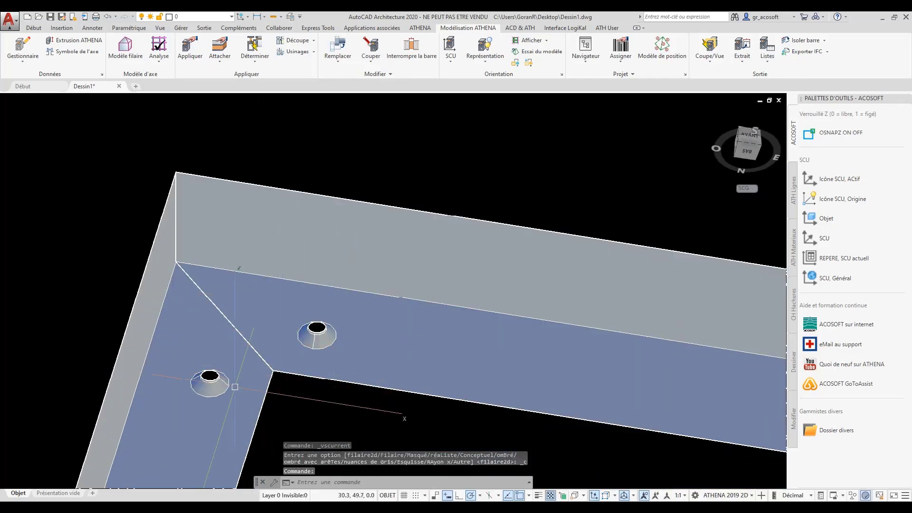
scroll(313, 354, "down", 4)
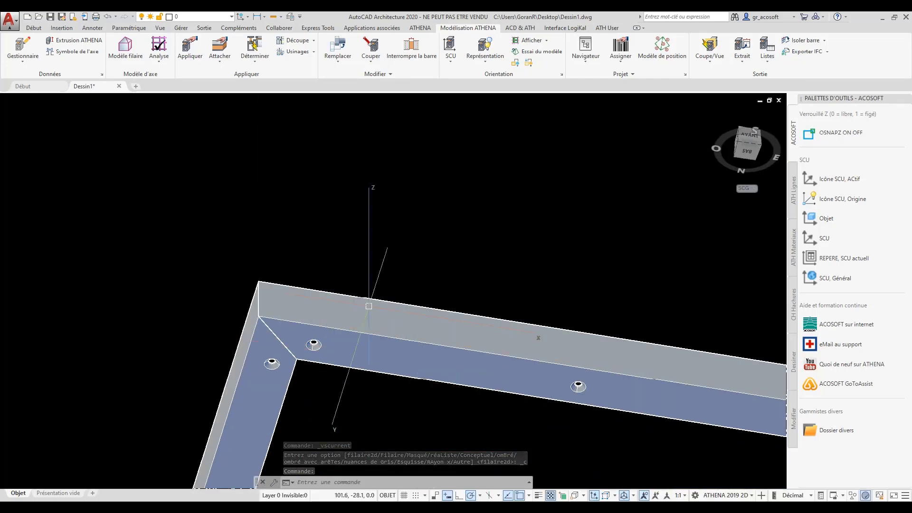
middle_click_drag(332, 292, 297, 426, "shift")
scroll(150, 384, "down", 6)
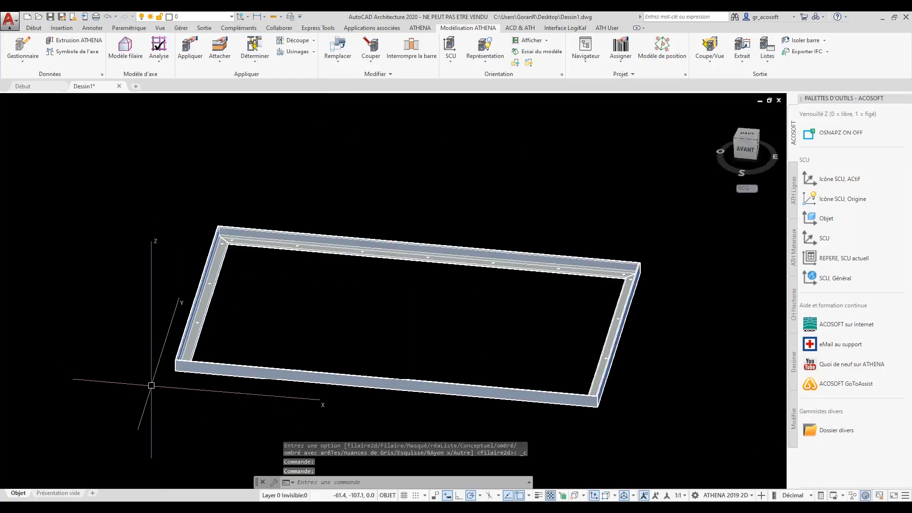
Move the whole four-bar frame 600 upward along the Z axis.
middle_click_drag(151, 386, 264, 342, "shift")
mouse_move(300, 332)
middle_mouse_down("shift")
mouse_move(310, 342)
mouse_move(293, 344)
mouse_move(302, 336)
middle_mouse_up("shift")
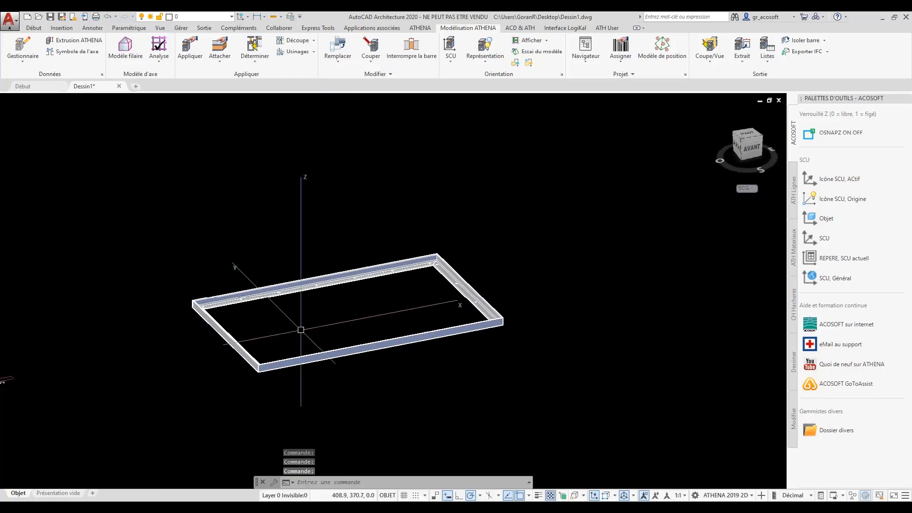
scroll(302, 326, "up", 2)
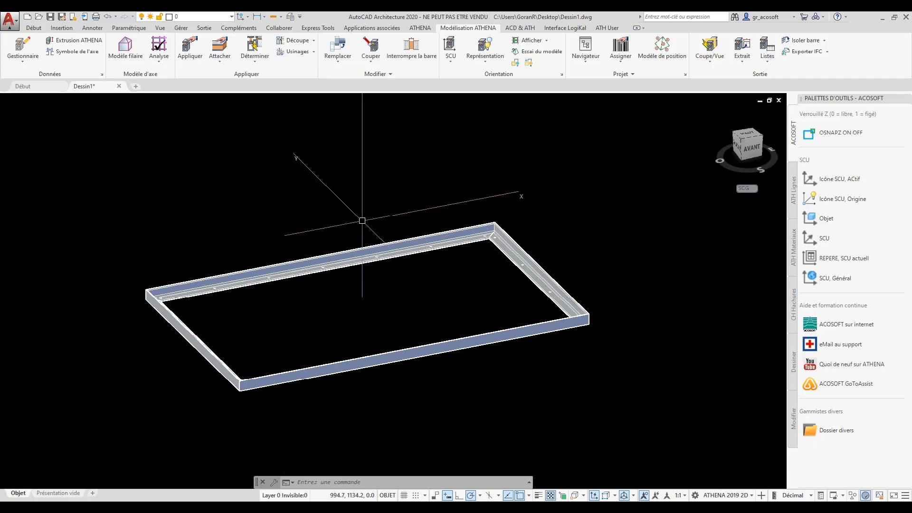
type("epla")
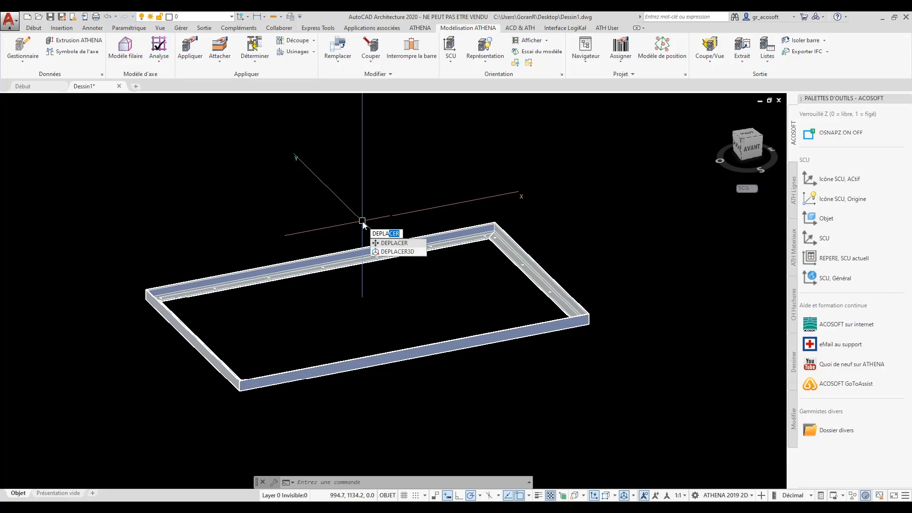
key("Return")
left_click(588, 197)
left_click(120, 428)
key("Return")
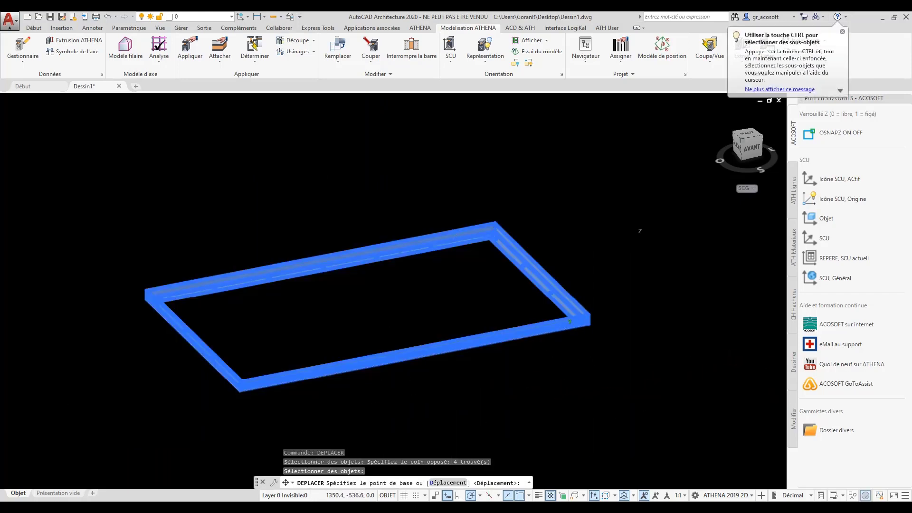
left_click(639, 385)
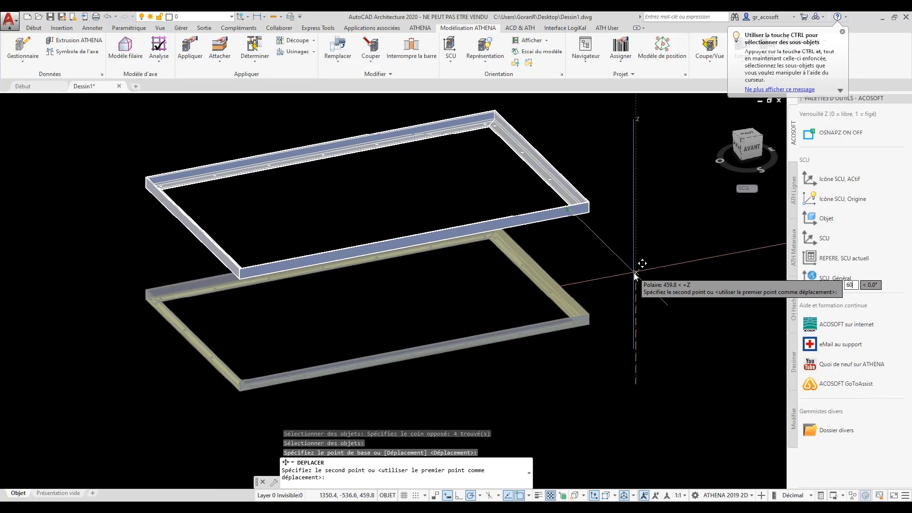
key("Return")
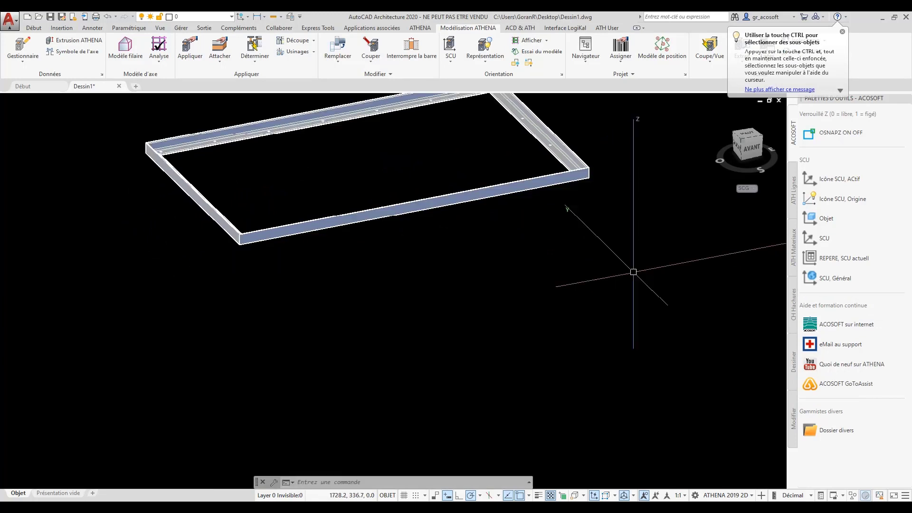
Draw a vertical line 600 long downward from the lower outer corner at the frame's front left.
middle_click_drag(300, 247, 318, 270)
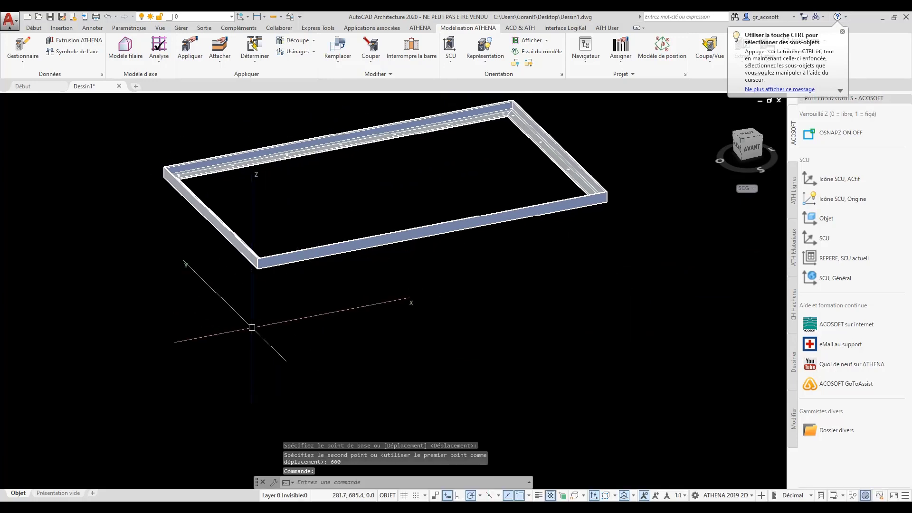
type("lign")
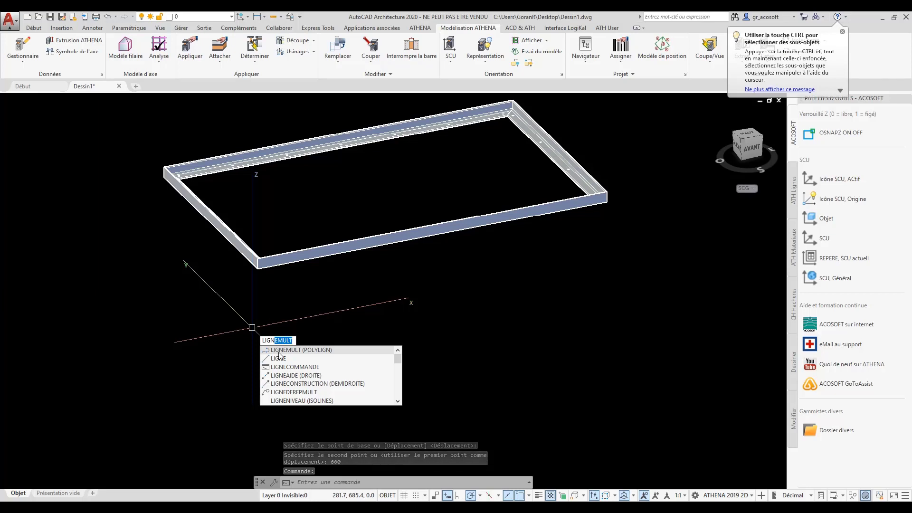
type("e")
key("Return")
scroll(249, 279, "up", 5)
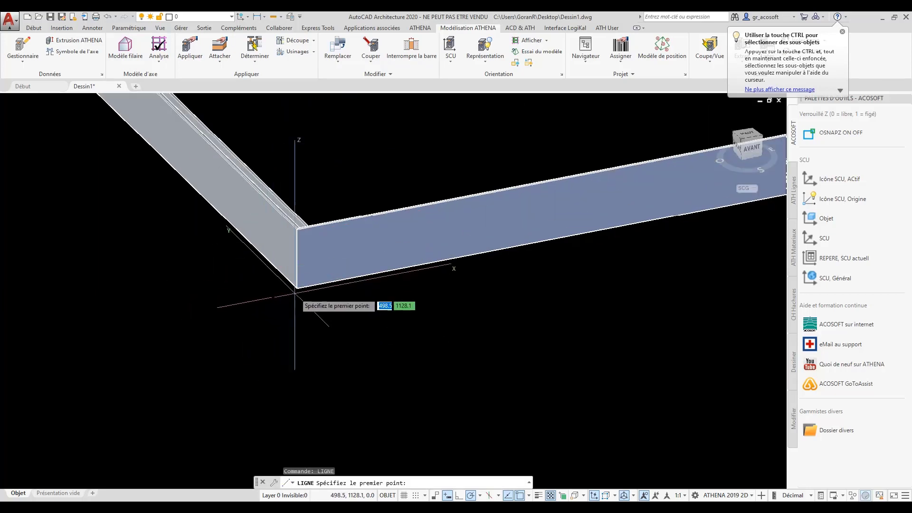
left_click(258, 269)
scroll(297, 287, "down", 4)
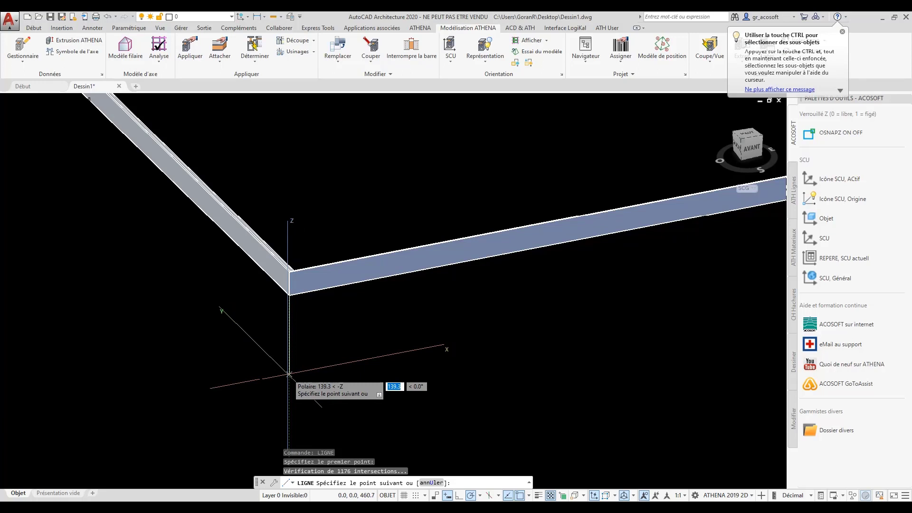
key("Return")
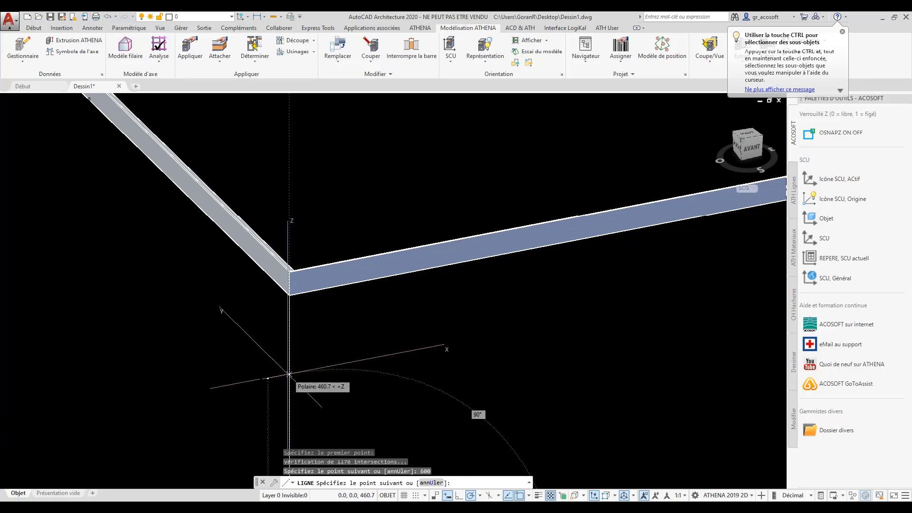
key("Return")
Copy the vertical line from its upper end to the other three lower outer corners of the frame.
scroll(210, 267, "down", 5)
scroll(185, 378, "up", 2)
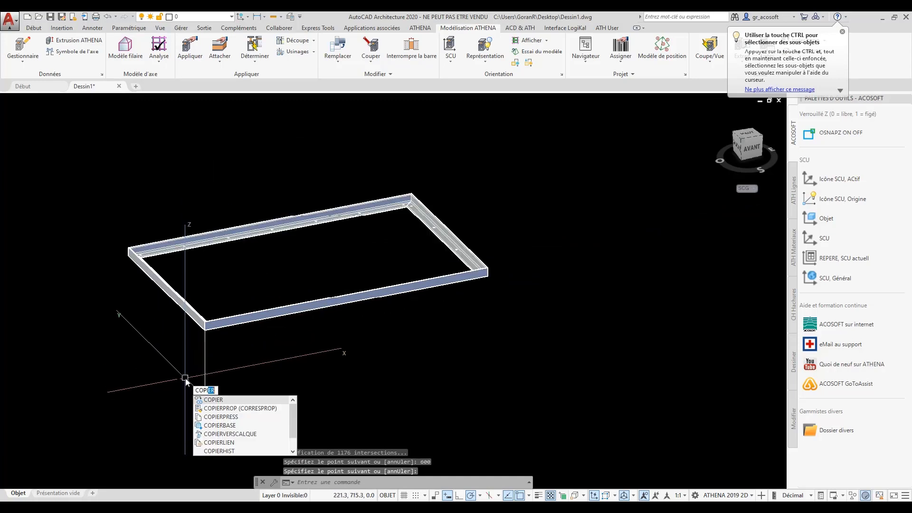
key("Return")
left_click(285, 373)
left_click(210, 361)
key("Return")
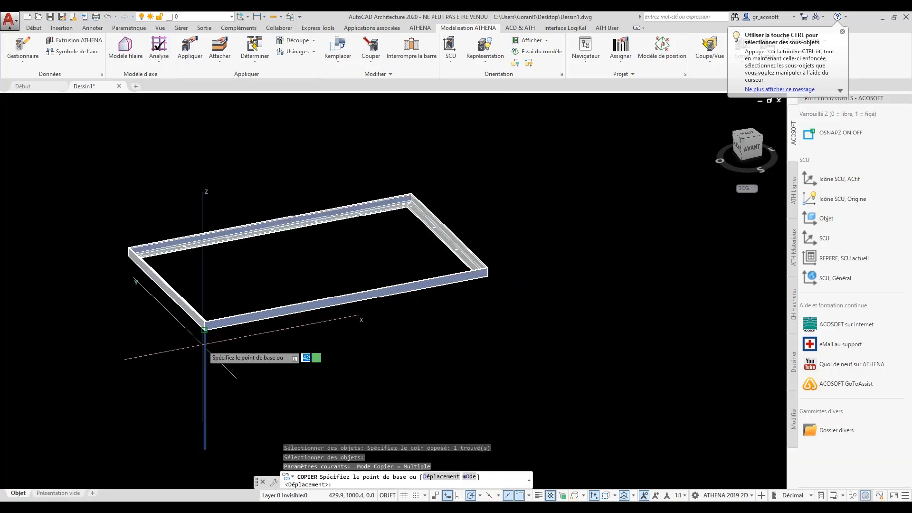
left_click(205, 345)
scroll(480, 276, "up", 4)
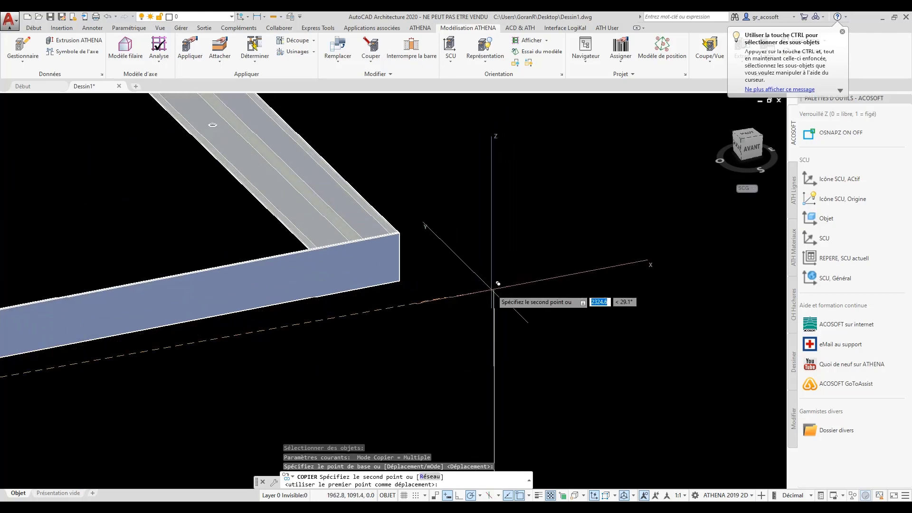
middle_click_drag(495, 289, 380, 300, "shift")
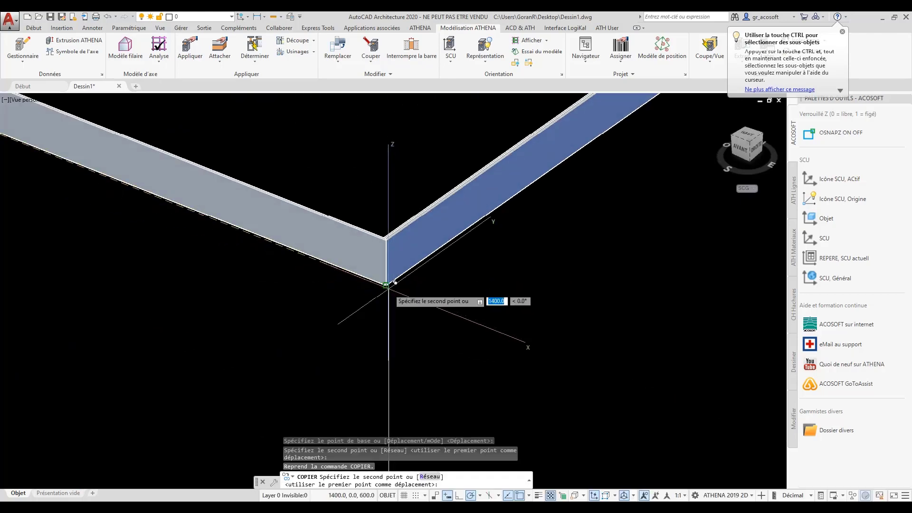
left_click(387, 285)
scroll(452, 368, "down", 4)
middle_click_drag(545, 228, 387, 227, "shift")
scroll(250, 443, "up", 3)
scroll(250, 453, "up", 3)
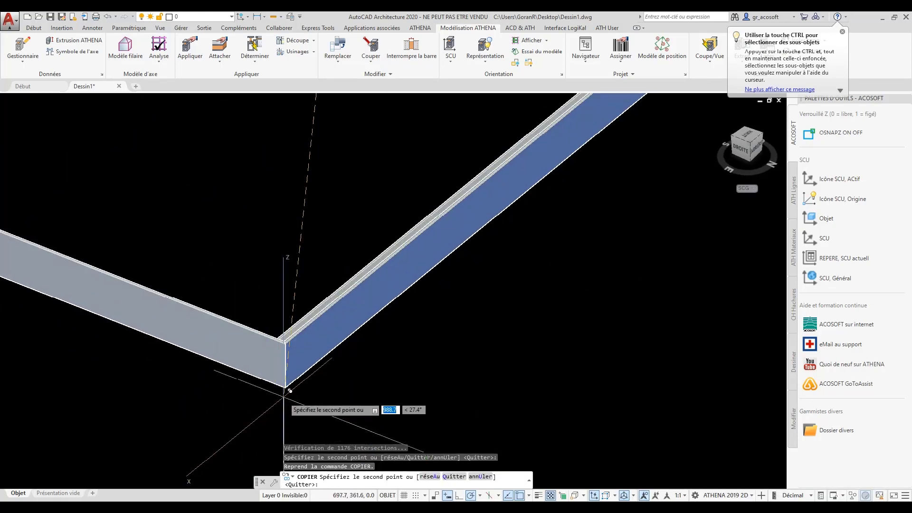
scroll(304, 377, "down", 4)
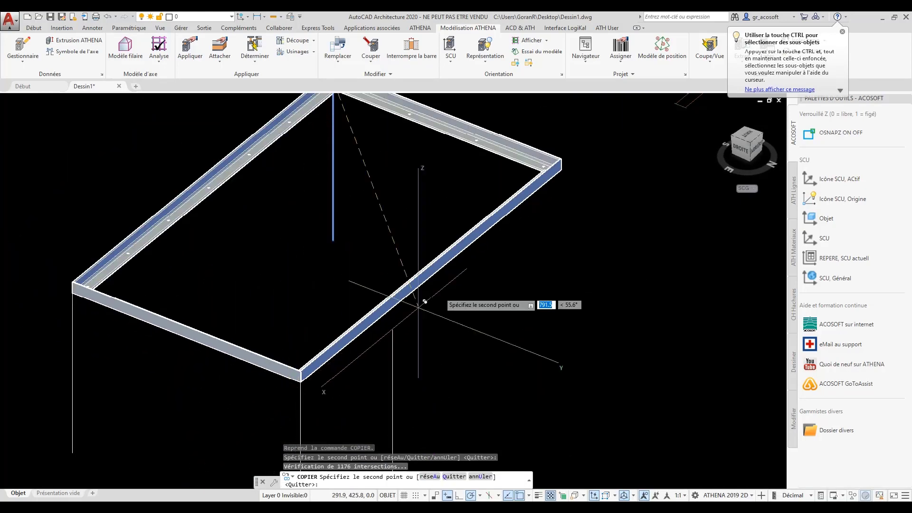
middle_click_drag(508, 254, 349, 249, "shift")
scroll(380, 342, "up", 3)
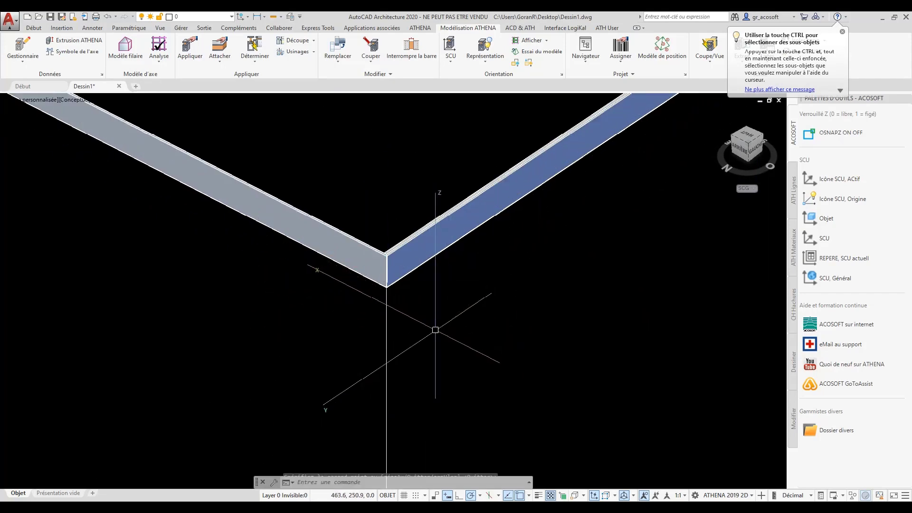
scroll(434, 330, "down", 5)
middle_click_drag(466, 336, 426, 281, "shift")
key("Return")
scroll(426, 282, "up", 2)
scroll(424, 288, "down", 2)
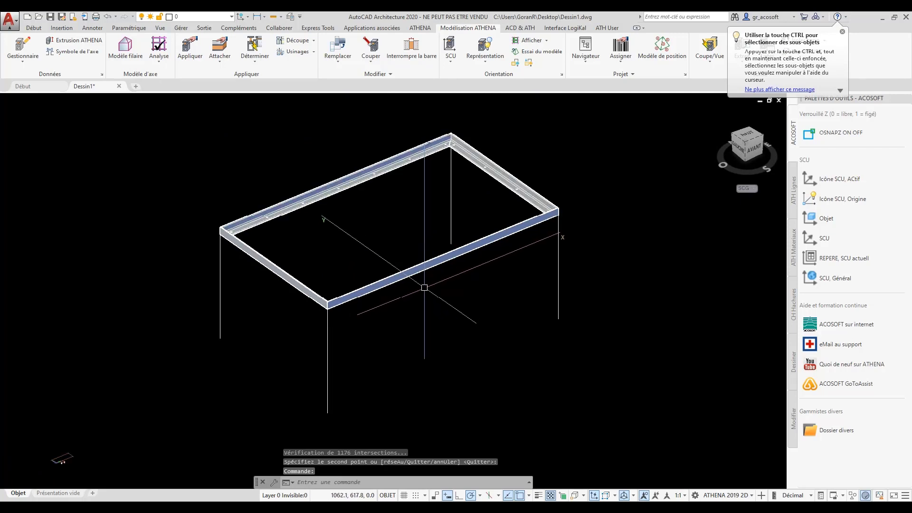
Choose the equal-leg steel angle DIN EN 10056-1, size L40x4, as a 3D standard part and accept its use.
left_click(416, 30)
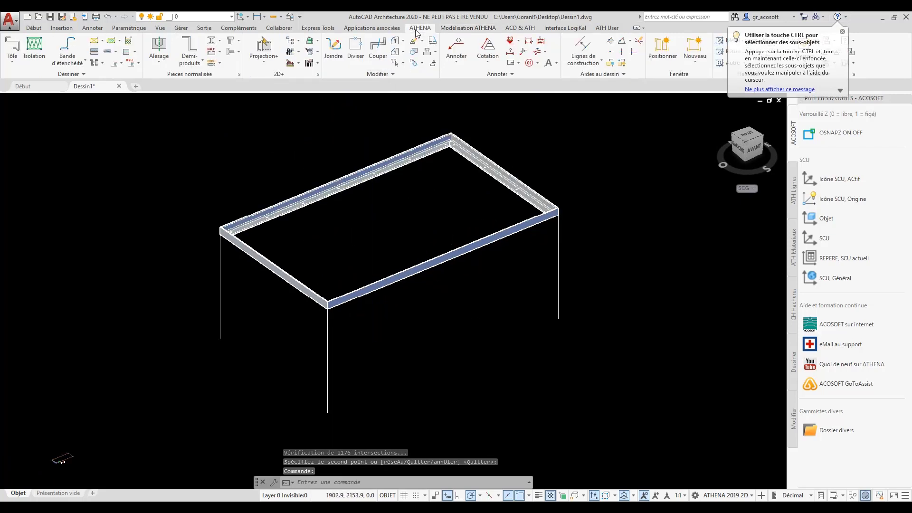
left_click(160, 62)
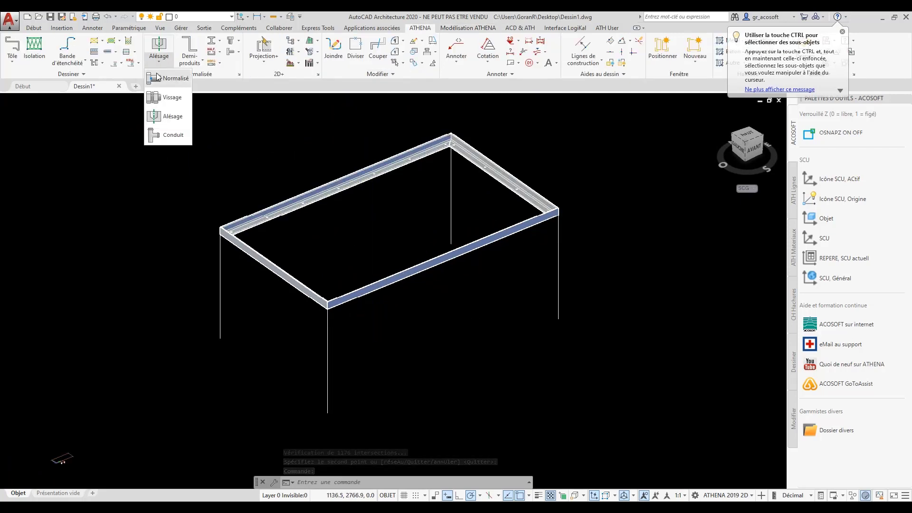
left_click(161, 81)
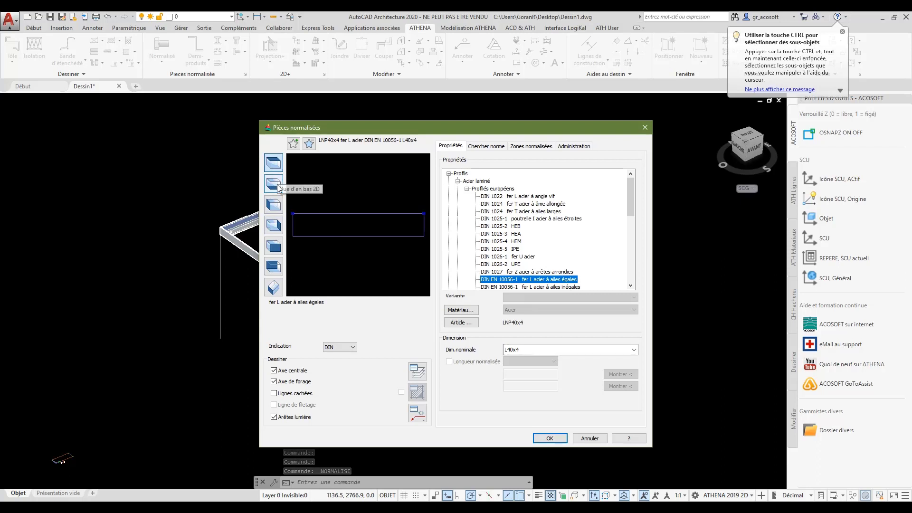
left_click(274, 209)
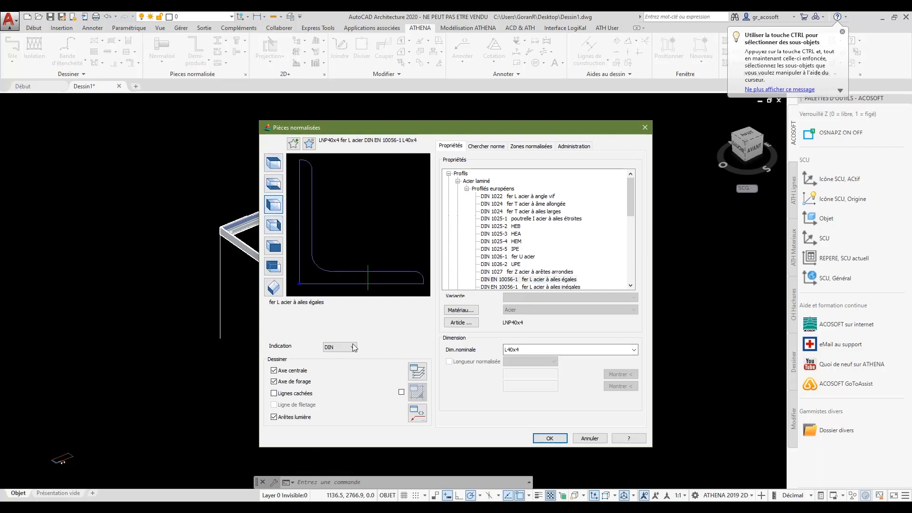
left_click(274, 290)
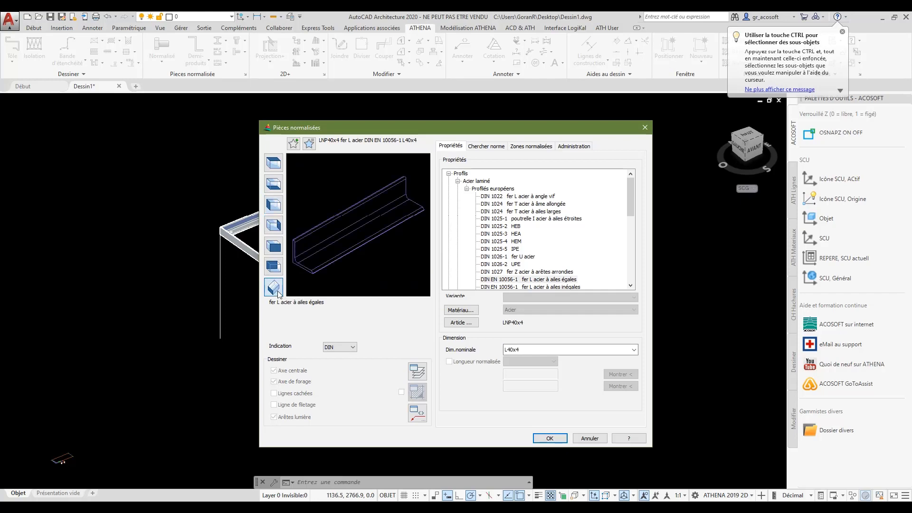
left_click(550, 438)
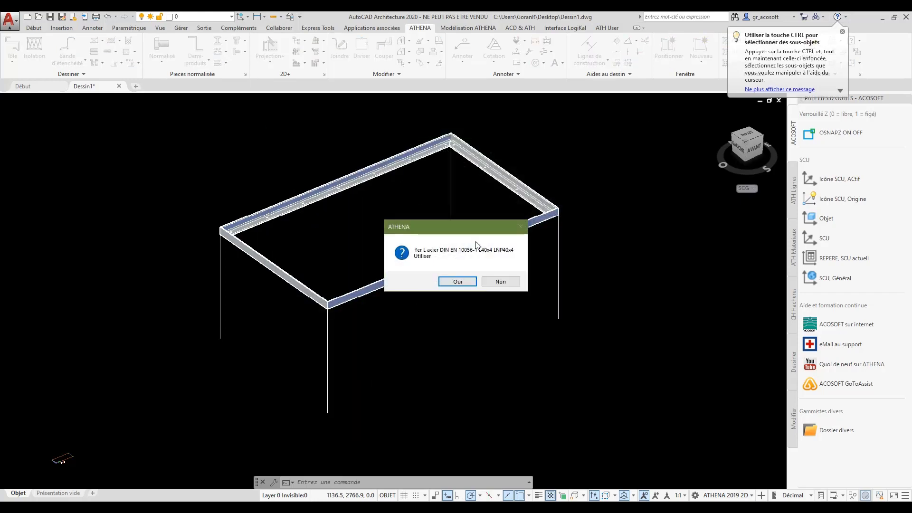
left_click(458, 282)
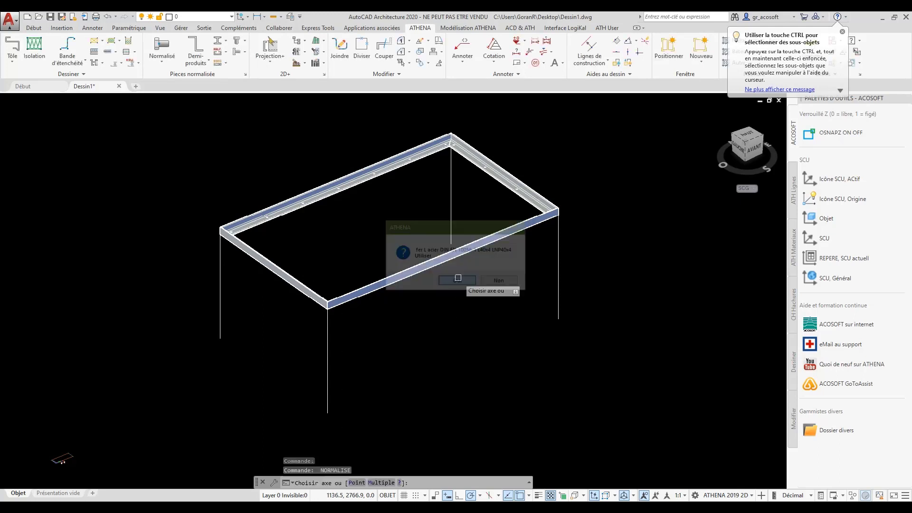
Apply the L40x4 angle to all four vertical lines at once in Multiple mode to form the legs.
left_click(376, 483)
left_click(346, 354)
left_click(312, 368)
left_click(241, 306)
left_click(209, 318)
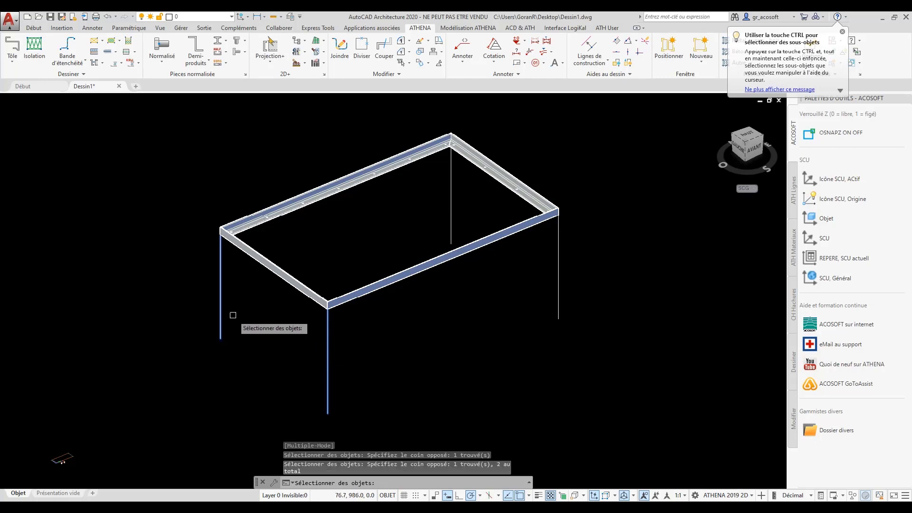
left_click(467, 189)
left_click(436, 202)
left_click(559, 269)
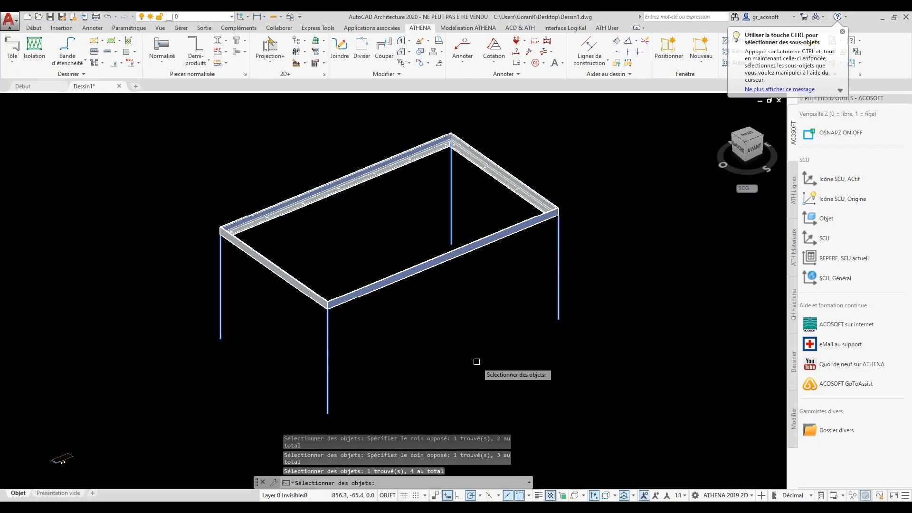
key("Return")
key("Return")
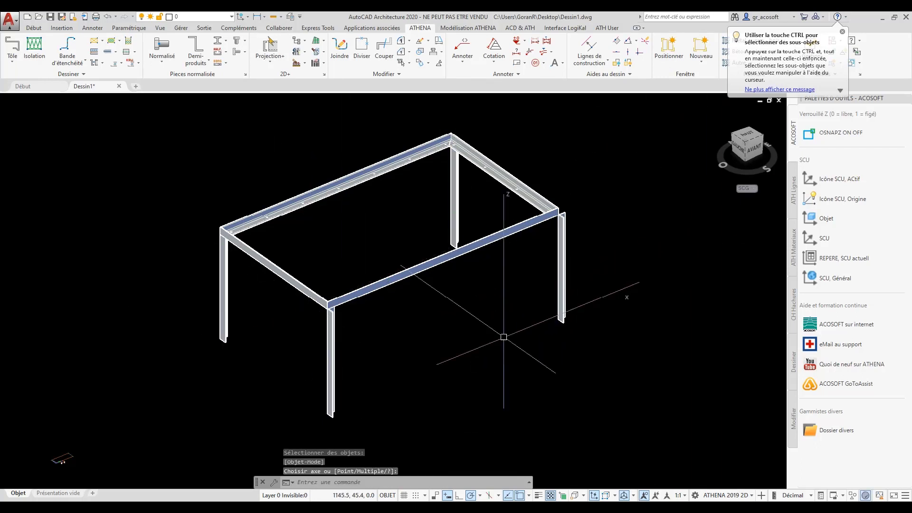
Turn the front left angle leg one step with the Orientation option Tourner so its flanges follow the frame corner.
scroll(240, 236, "up", 5)
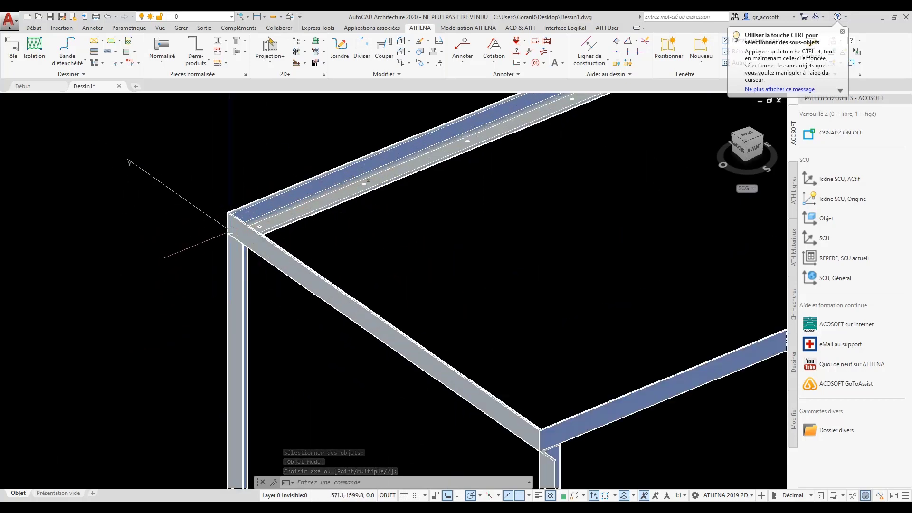
scroll(199, 212, "down", 4)
scroll(335, 314, "up", 3)
scroll(342, 319, "down", 2)
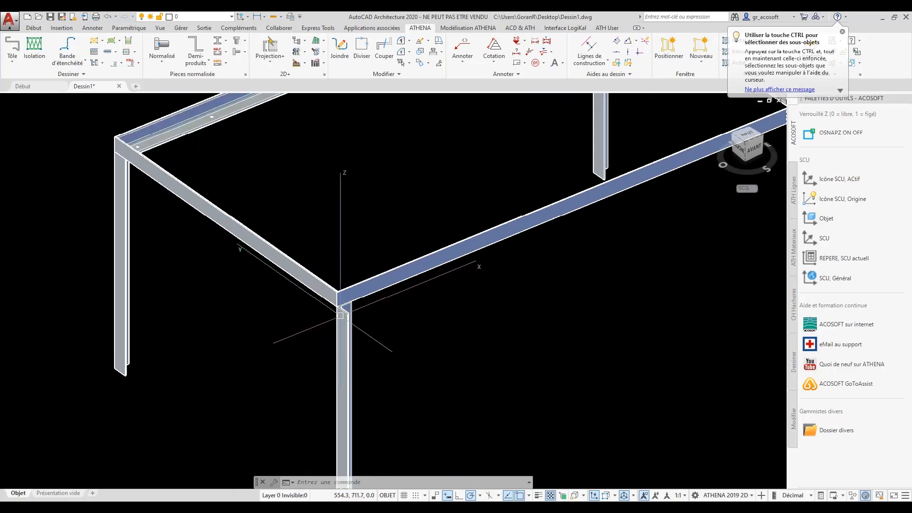
scroll(169, 456, "down", 3)
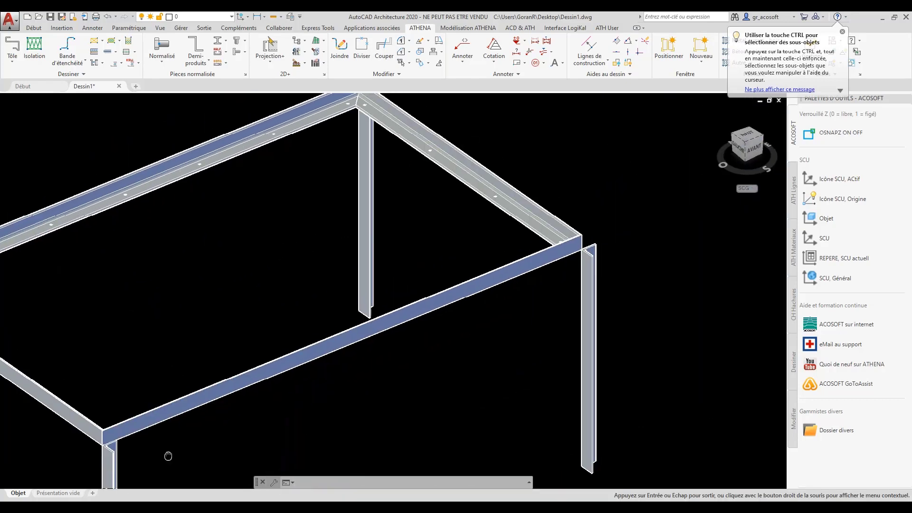
scroll(542, 246, "down", 2)
middle_click_drag(280, 419, 312, 301)
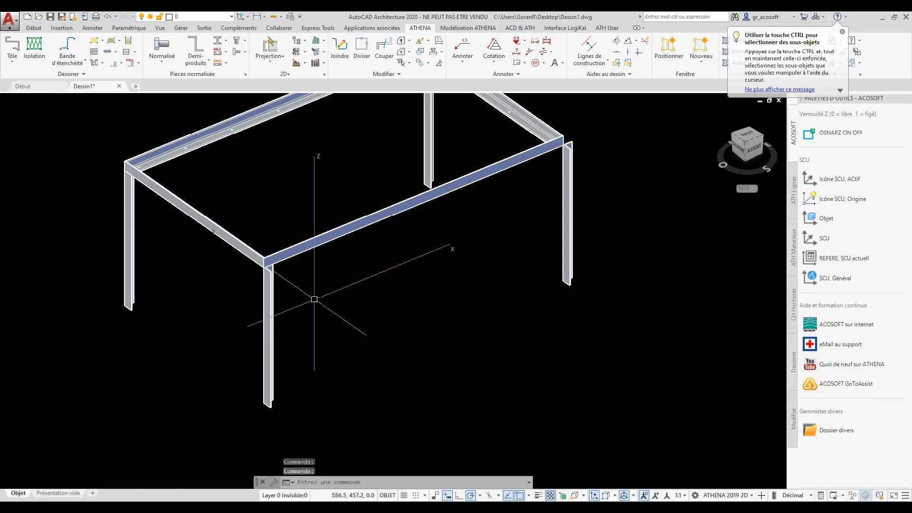
left_click(269, 326)
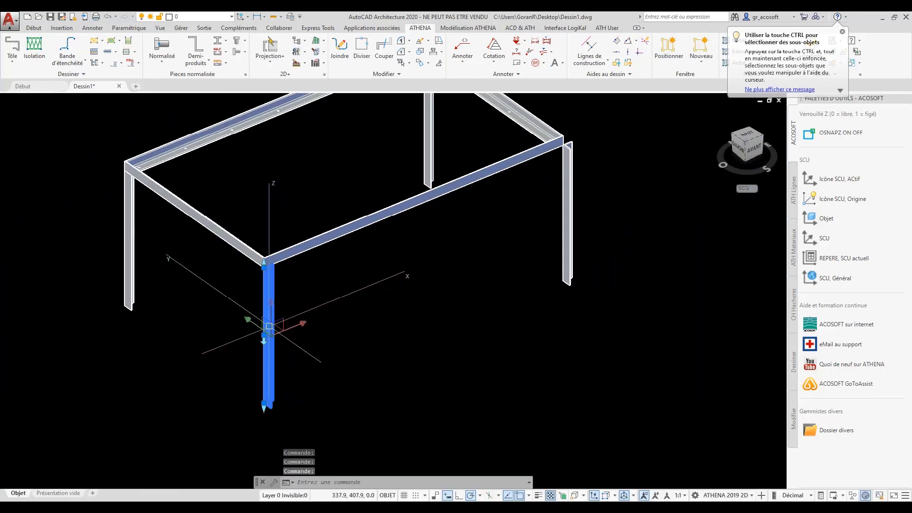
double_click(275, 295)
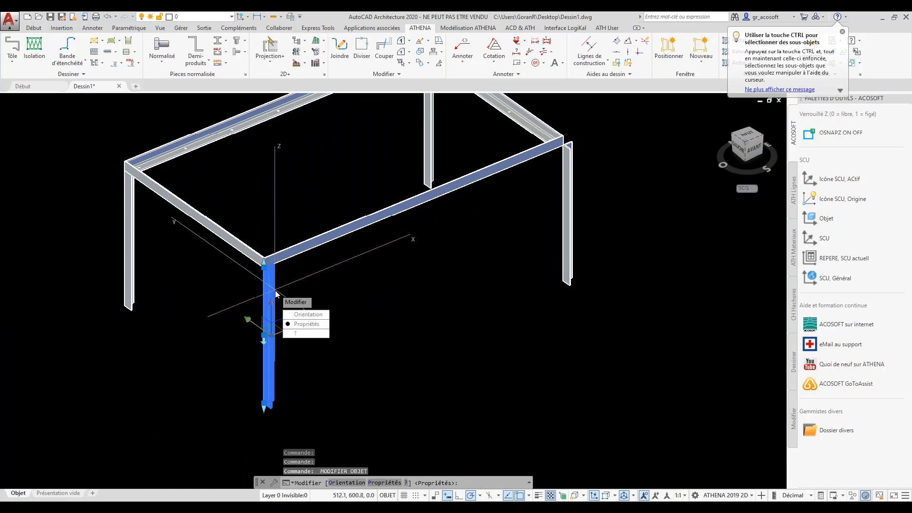
left_click(309, 315)
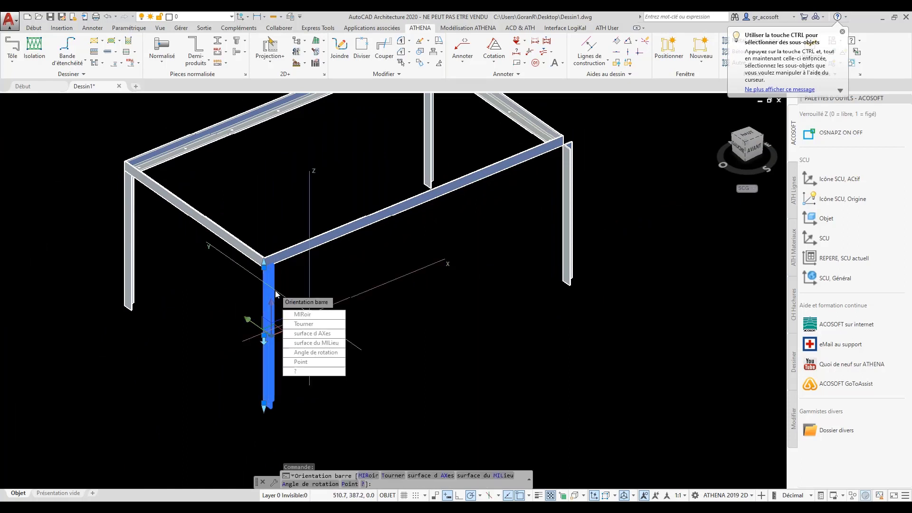
left_click(317, 325)
key("Return")
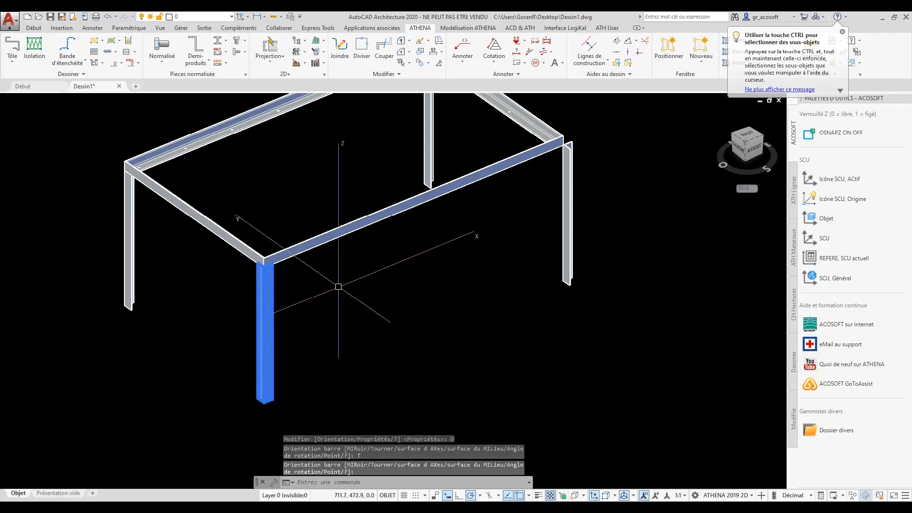
scroll(265, 273, "up", 8)
left_click(387, 350)
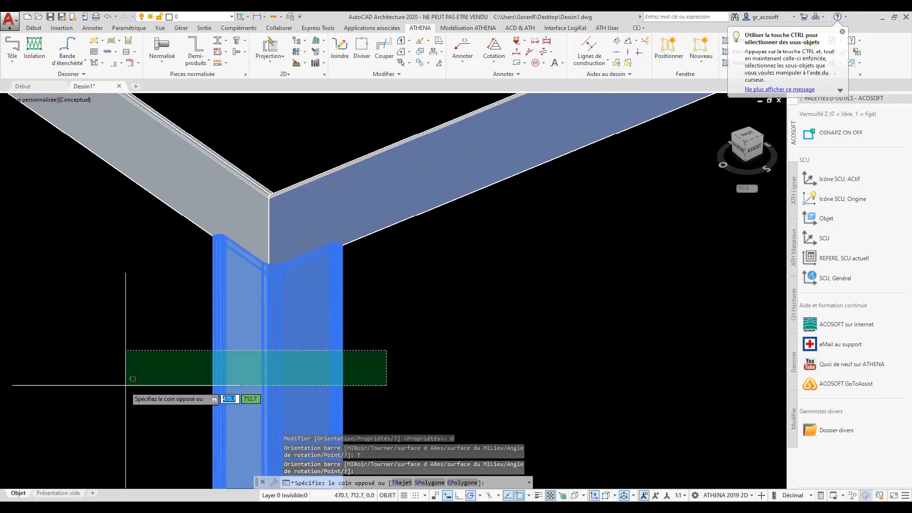
key("Escape")
Turn the front right angle leg two steps with the Orientation option Tourner so it sits under its frame corner.
scroll(109, 376, "down", 5)
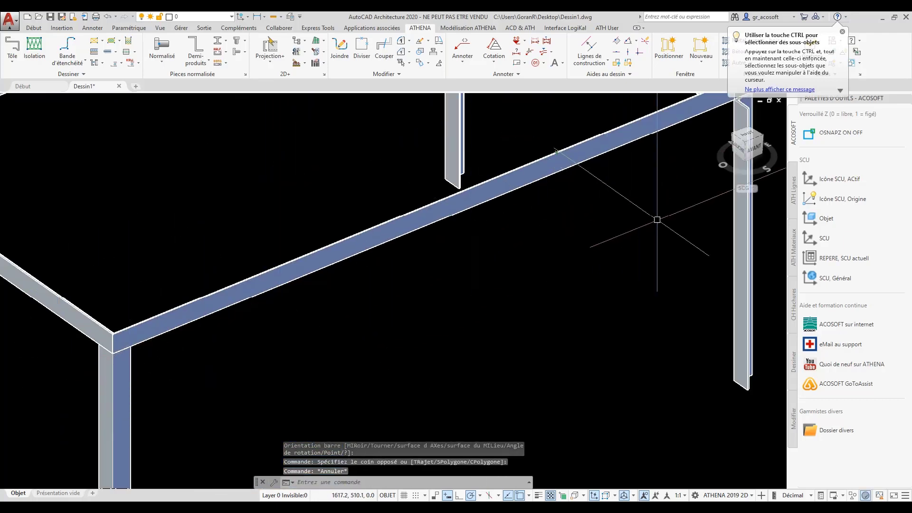
middle_click_drag(656, 218, 301, 128, "shift")
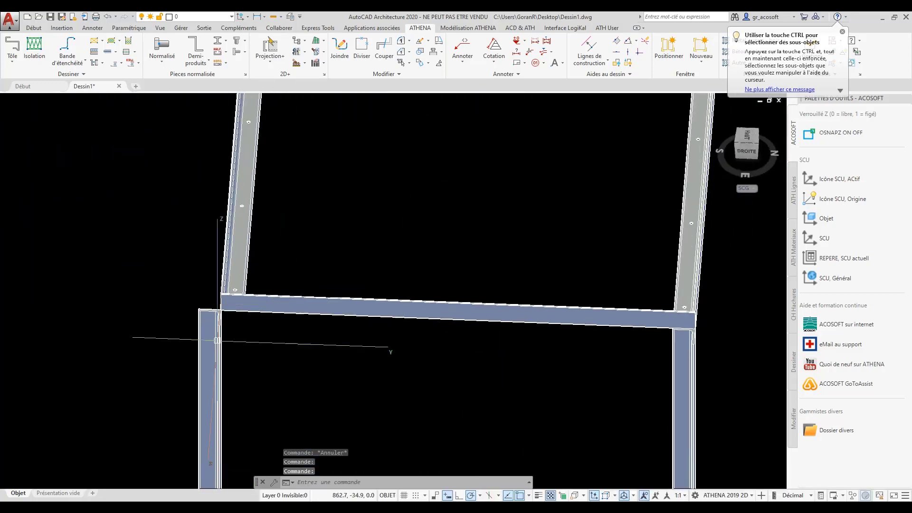
double_click(203, 363)
left_click(227, 387)
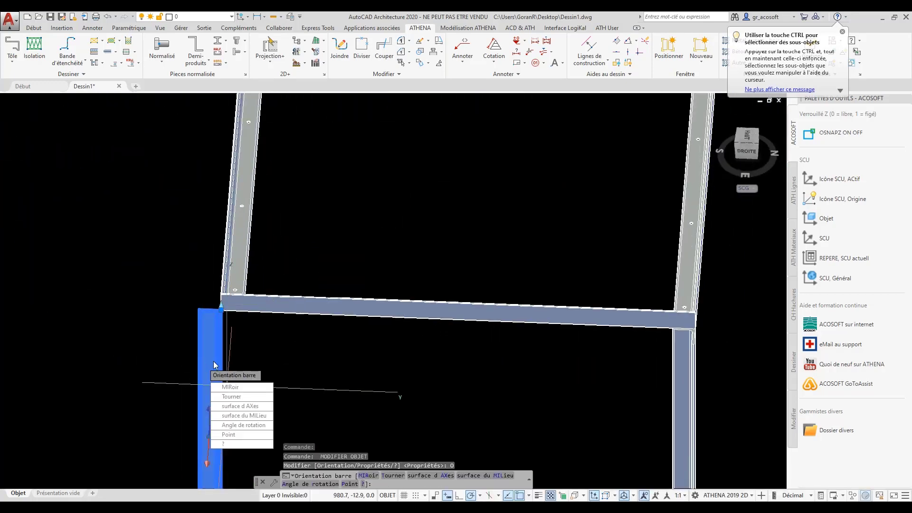
left_click(240, 396)
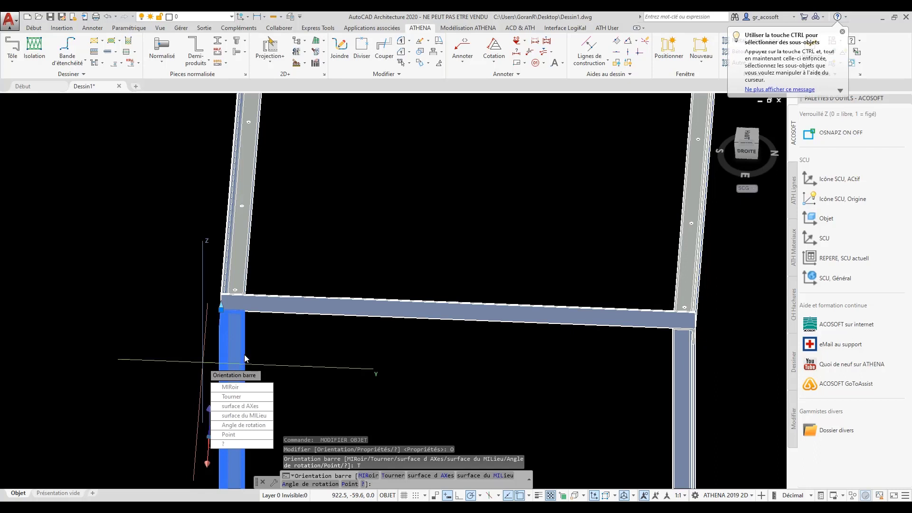
left_click(252, 397)
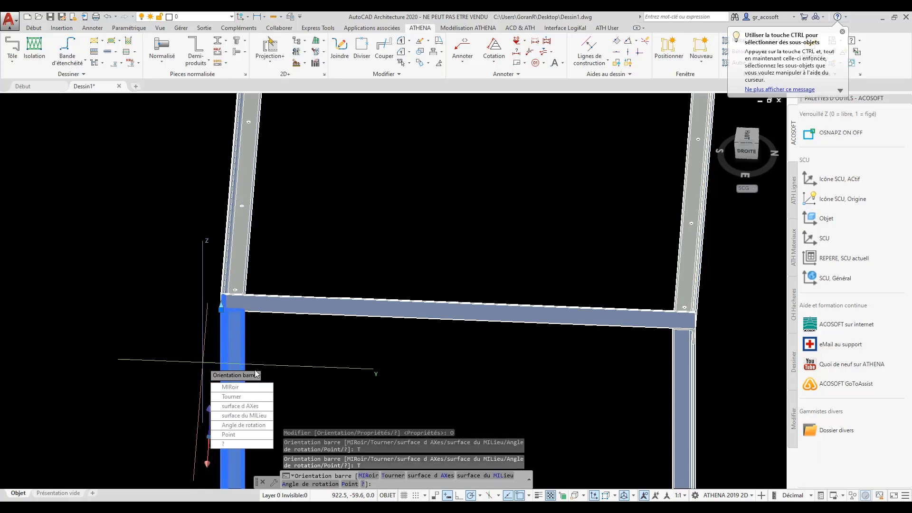
left_click(287, 359)
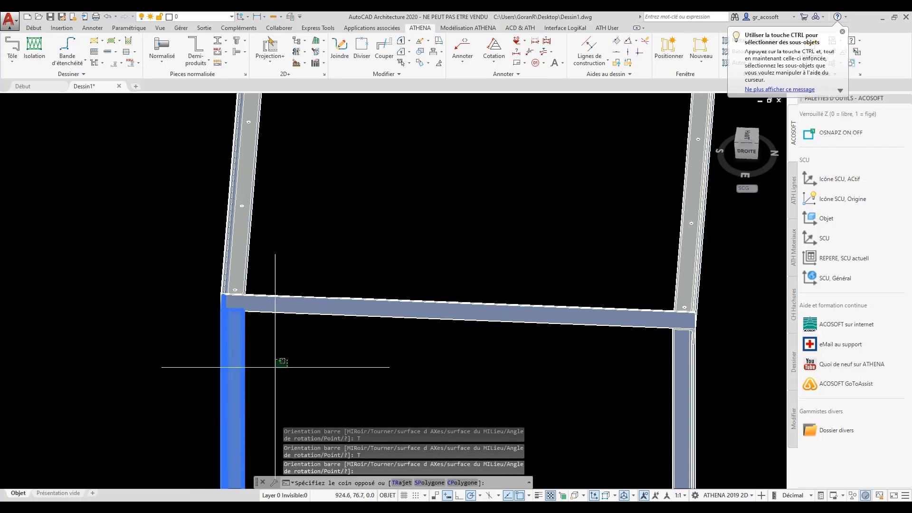
key("Escape")
scroll(220, 316, "up", 3)
scroll(219, 319, "down", 5)
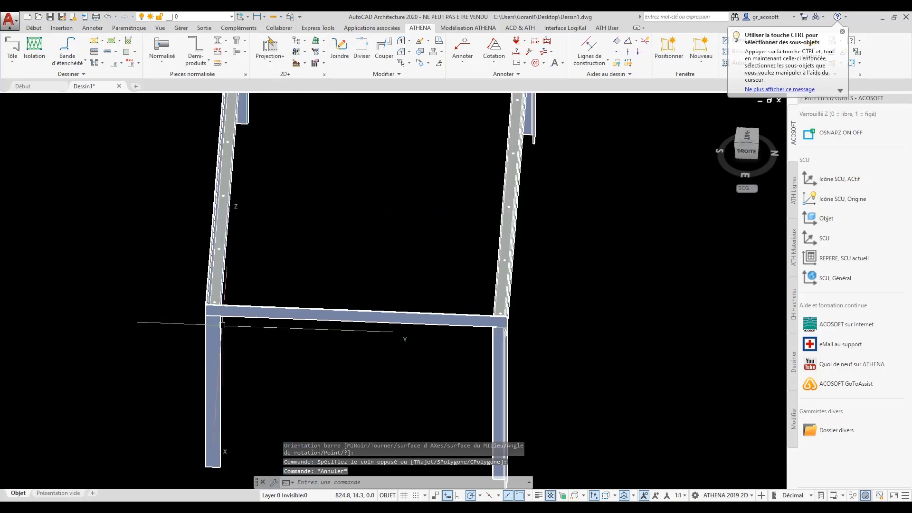
Turn the rear right angle leg three steps with Tourner so its flanges align with the outer frame corner.
middle_click_drag(285, 346, 368, 309, "shift")
scroll(369, 309, "up", 5)
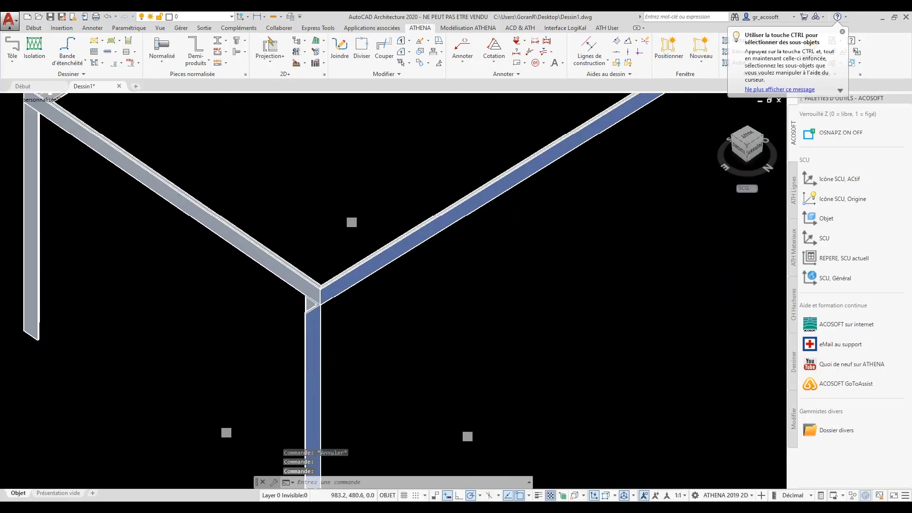
double_click(309, 335)
left_click(335, 357)
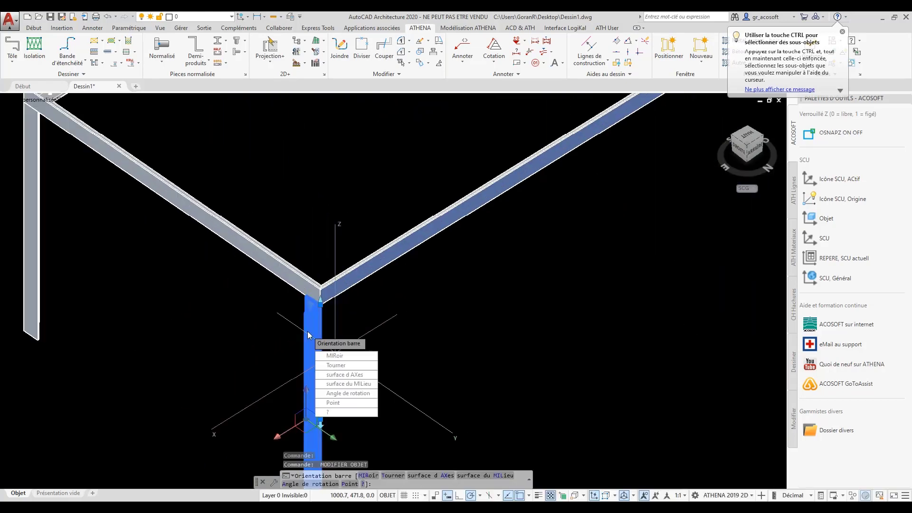
left_click(337, 366)
left_click(338, 365)
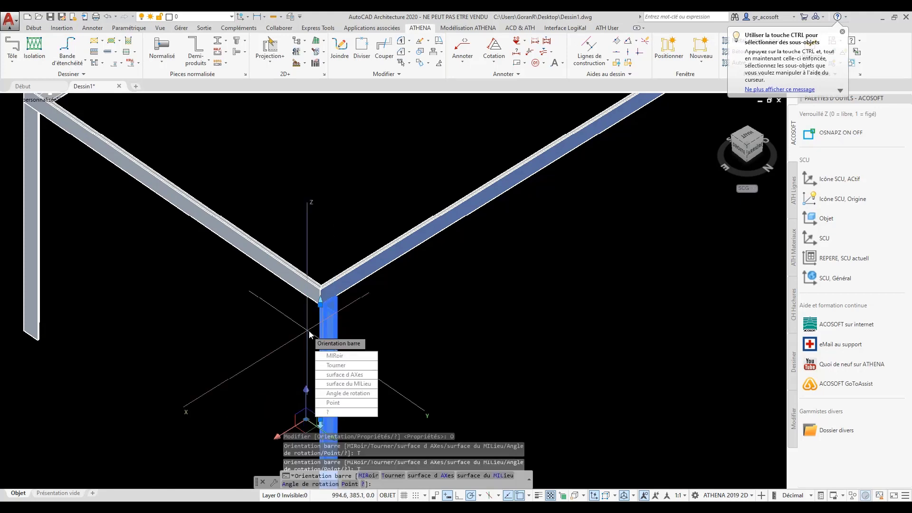
left_click(338, 366)
key("Escape")
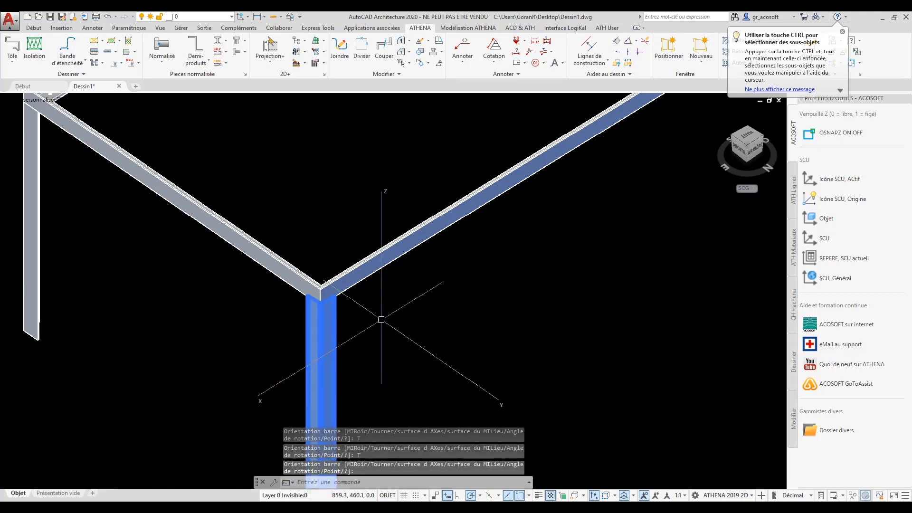
left_click(332, 375)
key("Escape")
left_click(328, 366)
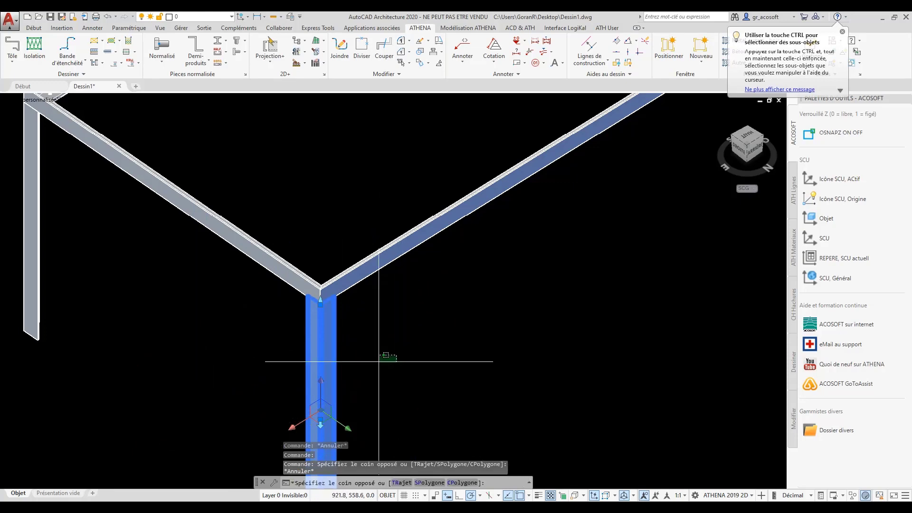
key("Escape")
Draw a rectangle on top of the frame from the front left outer corner to the rear right outer corner.
scroll(240, 376, "down", 6)
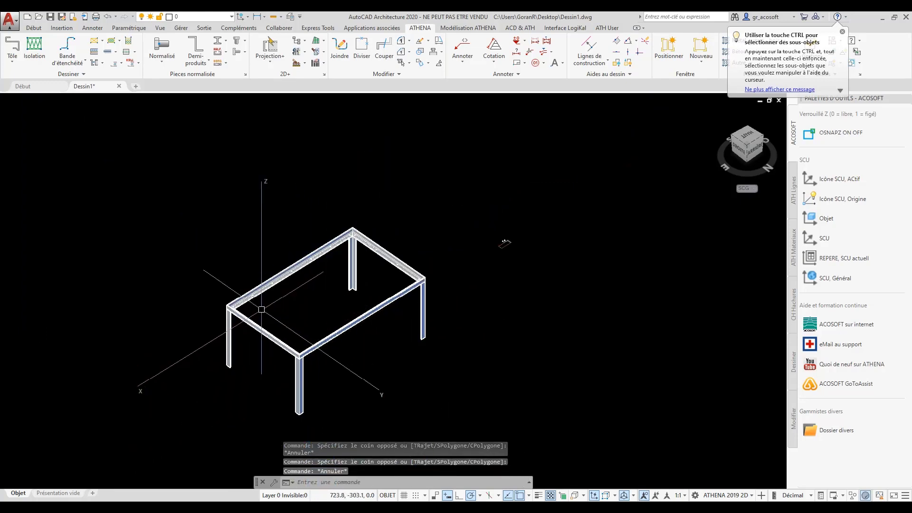
middle_click_drag(505, 244, 440, 274, "shift")
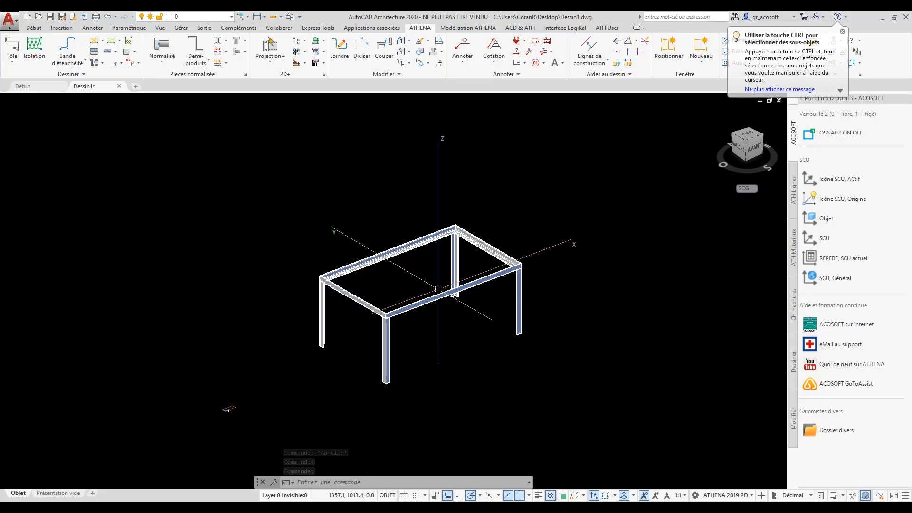
scroll(323, 432, "up", 5)
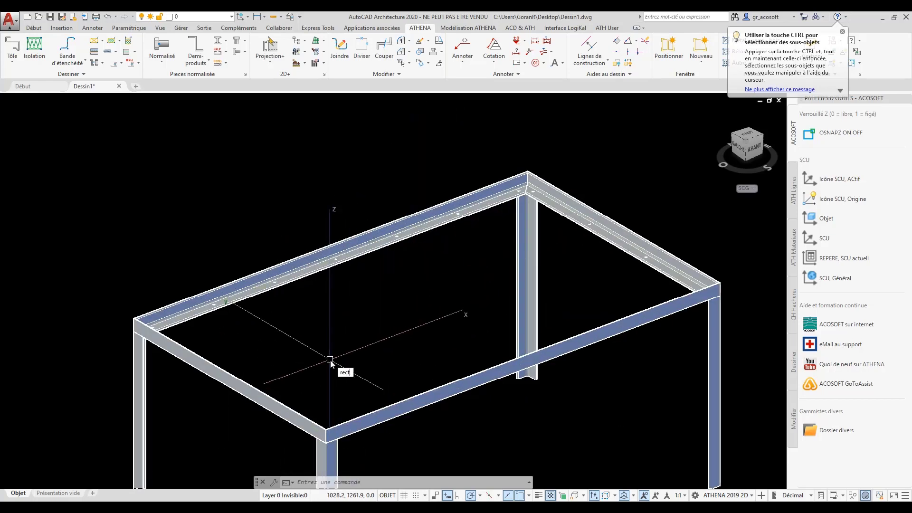
key("Return")
scroll(397, 373, "up", 4)
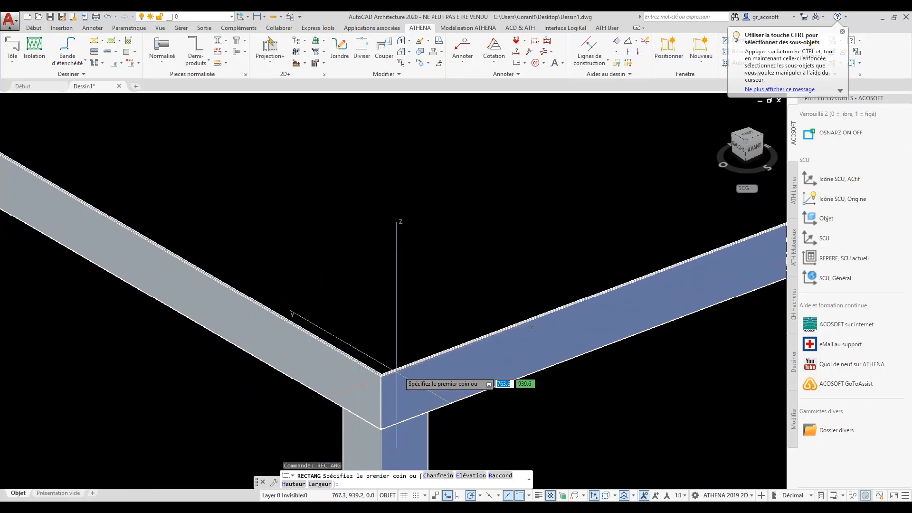
middle_click_drag(397, 373, 380, 375, "shift")
scroll(343, 404, "up", 6)
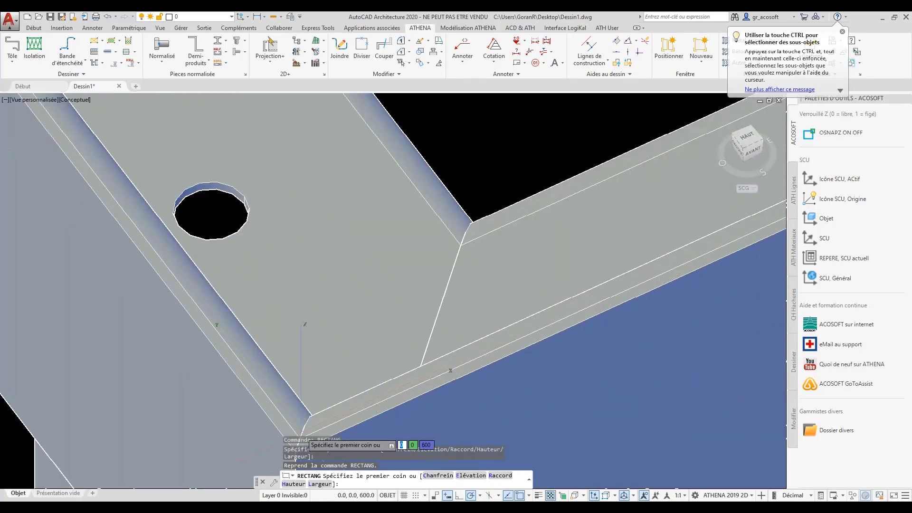
scroll(301, 433, "down", 5)
scroll(299, 328, "up", 6)
left_click(304, 354)
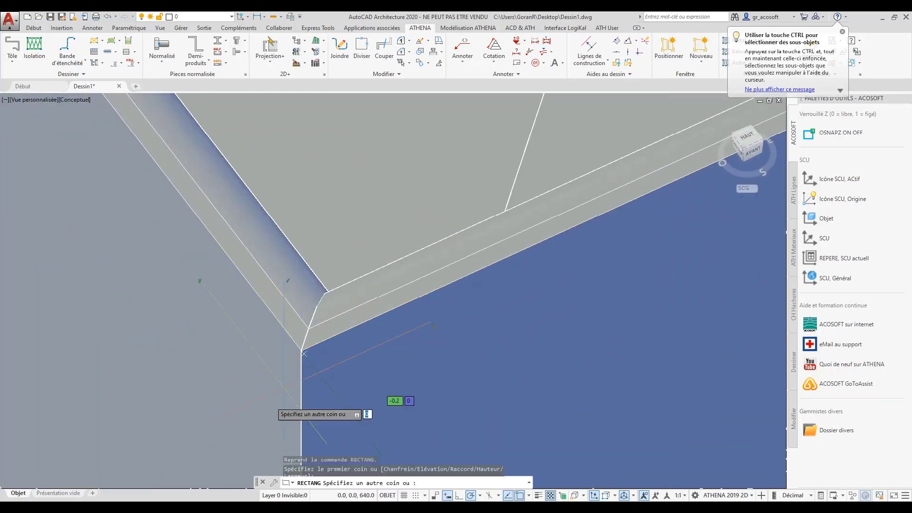
scroll(304, 354, "down", 6)
scroll(346, 255, "up", 5)
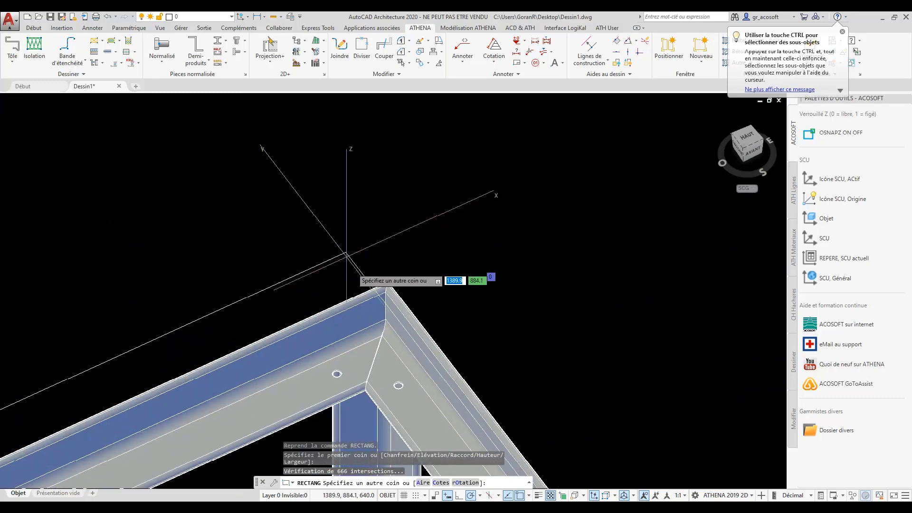
scroll(347, 255, "up", 3)
left_click(420, 246)
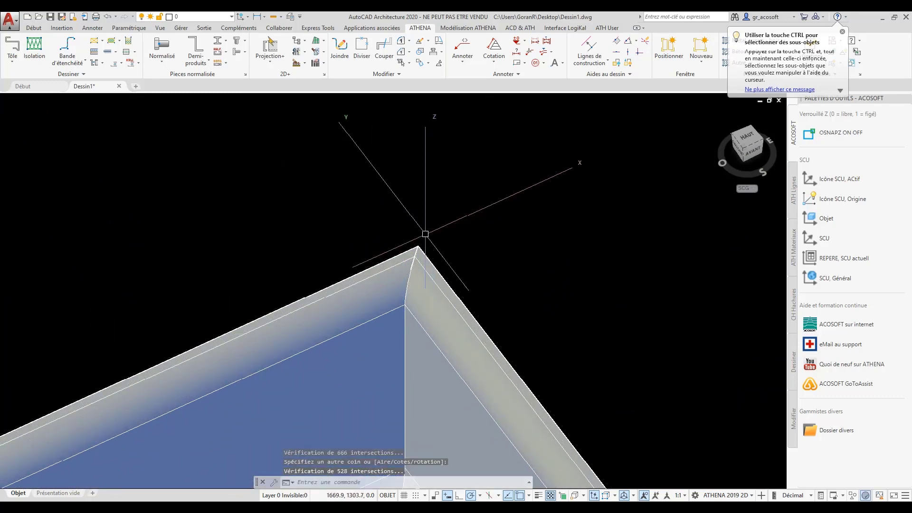
Hide the four frame angles and four legs with Objets invisibles, leaving only the tabletop rectangle.
scroll(482, 164, "down", 6)
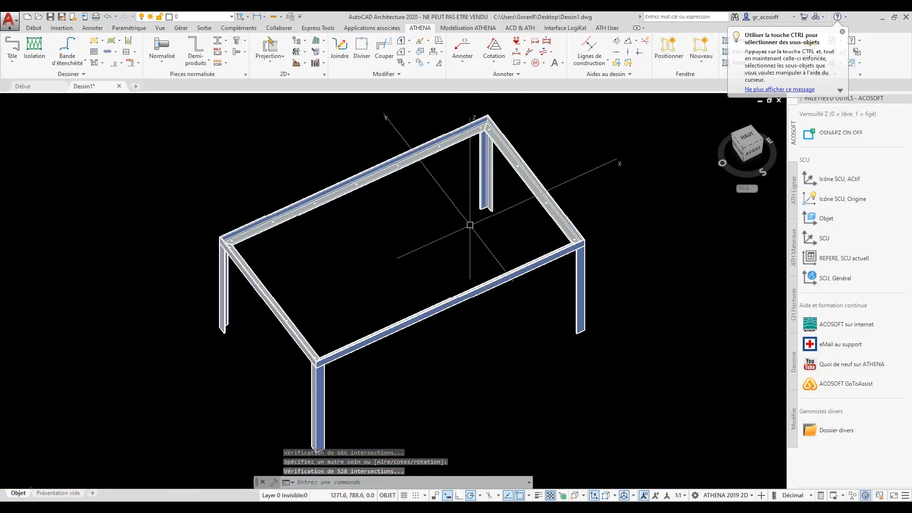
middle_click_drag(481, 228, 479, 206, "shift")
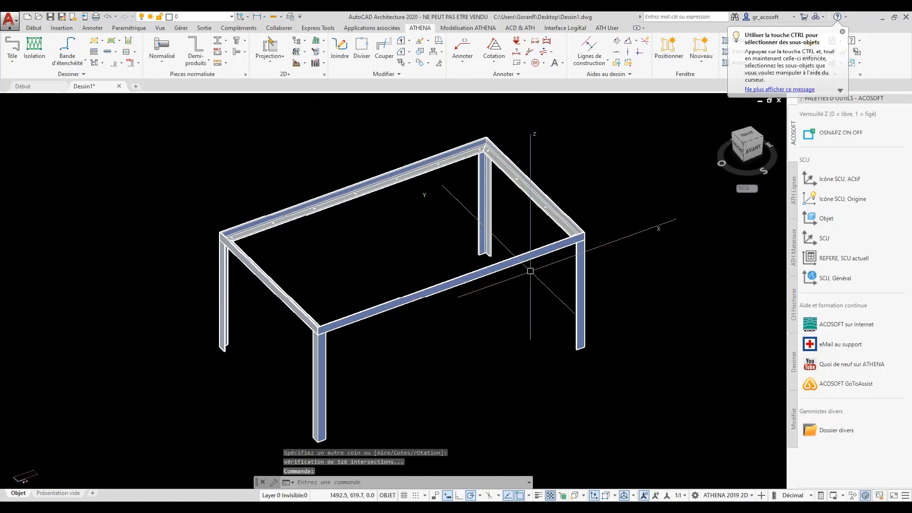
left_click(843, 32)
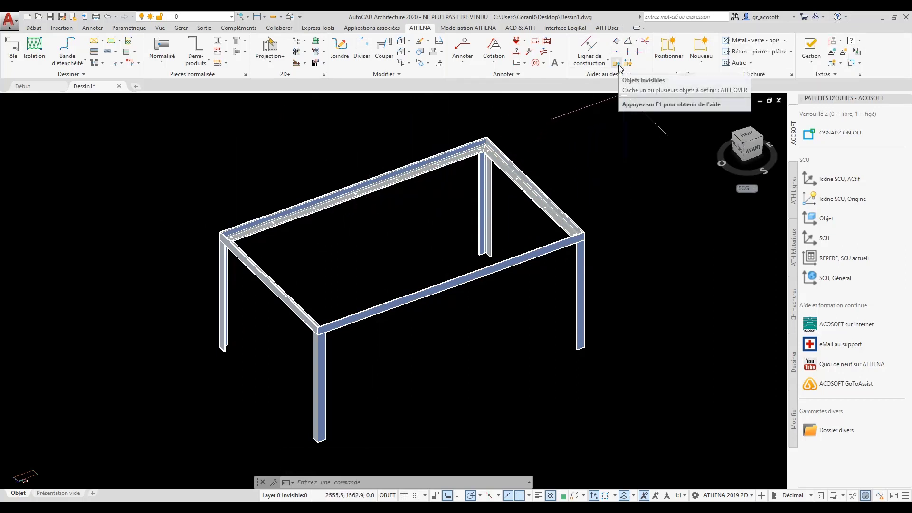
left_click(617, 63)
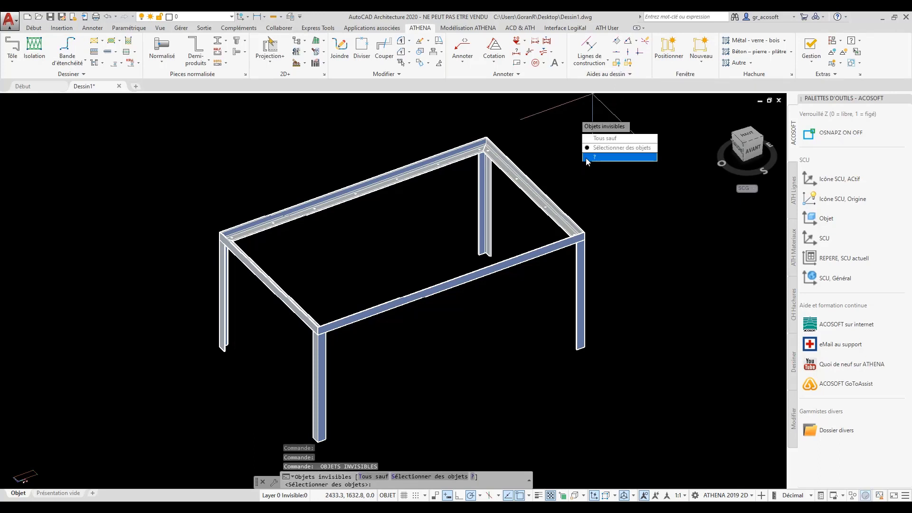
left_click(612, 148)
left_click(483, 154)
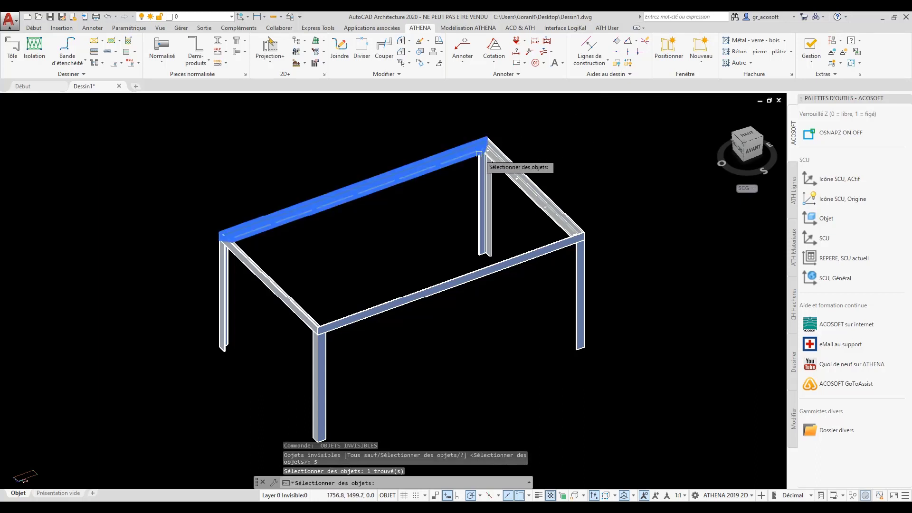
left_click(487, 168)
left_click(494, 165)
left_click(566, 247)
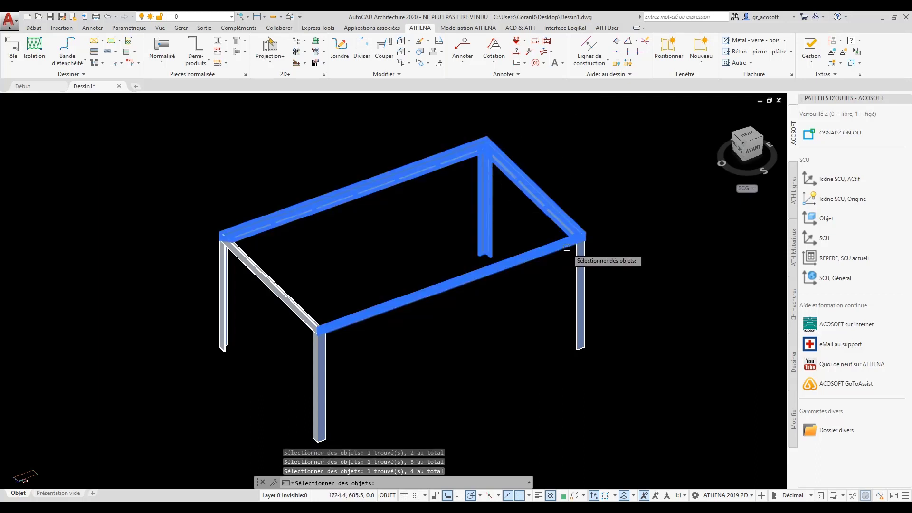
left_click(320, 371)
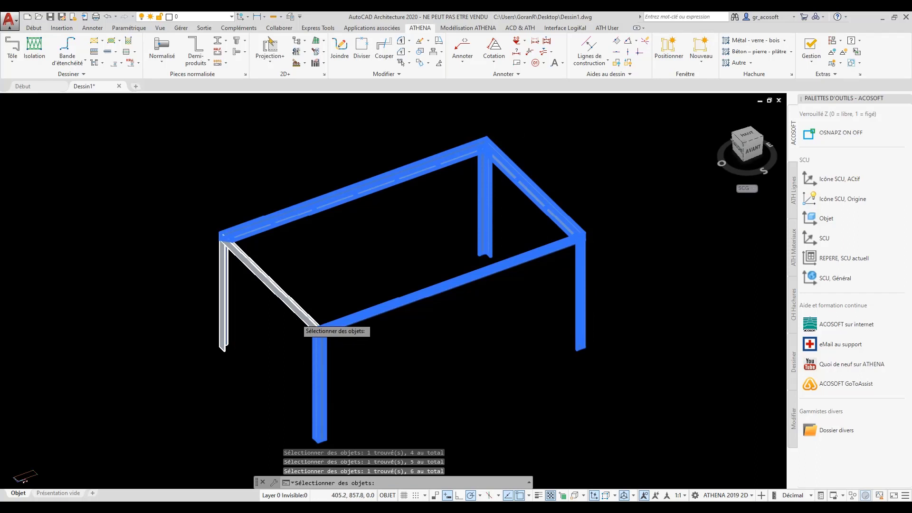
left_click(266, 281)
left_click(223, 287)
key("Return")
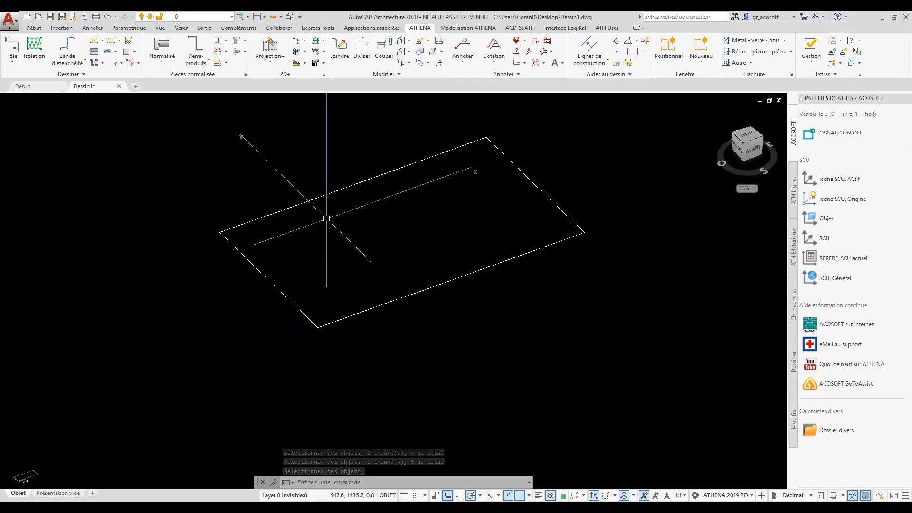
Edit the 36 mm wood infill section, giving it the designation "Plateau bois" and the article PL_B001.
scroll(331, 237, "down", 2)
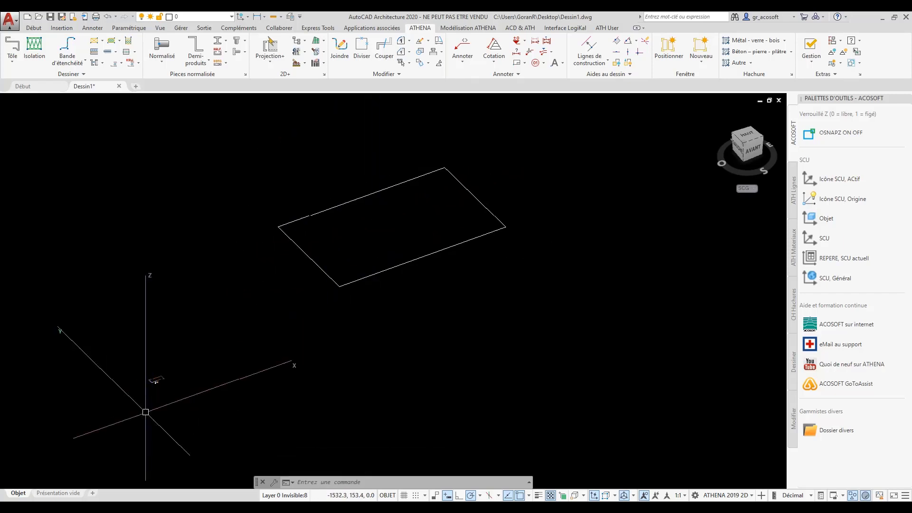
scroll(142, 377, "up", 1)
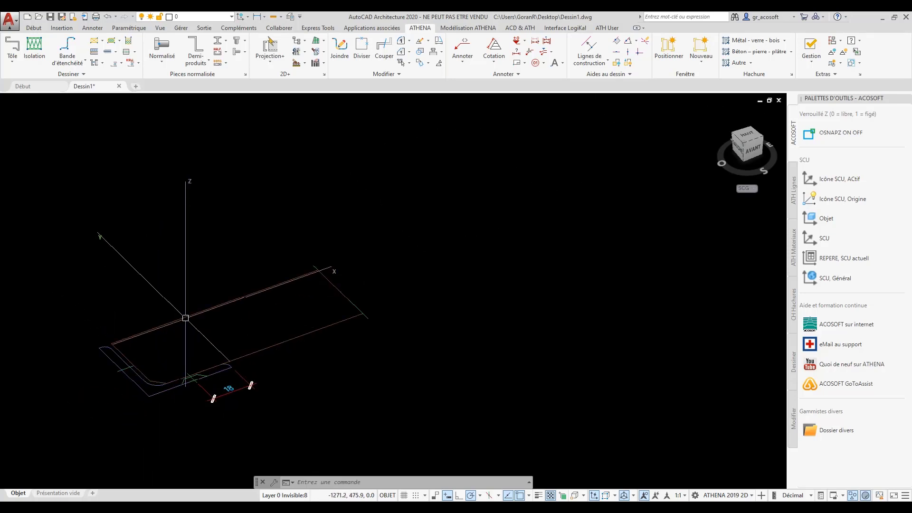
left_click(186, 318)
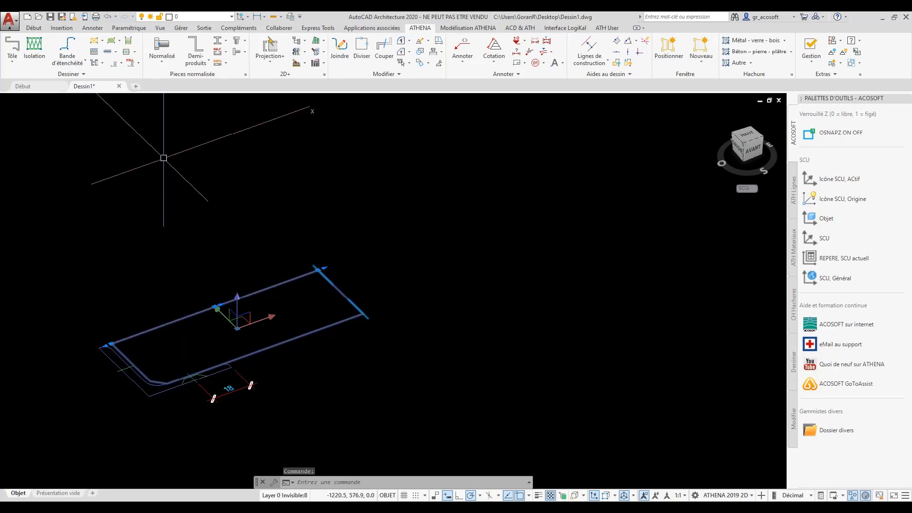
scroll(152, 428, "down", 3)
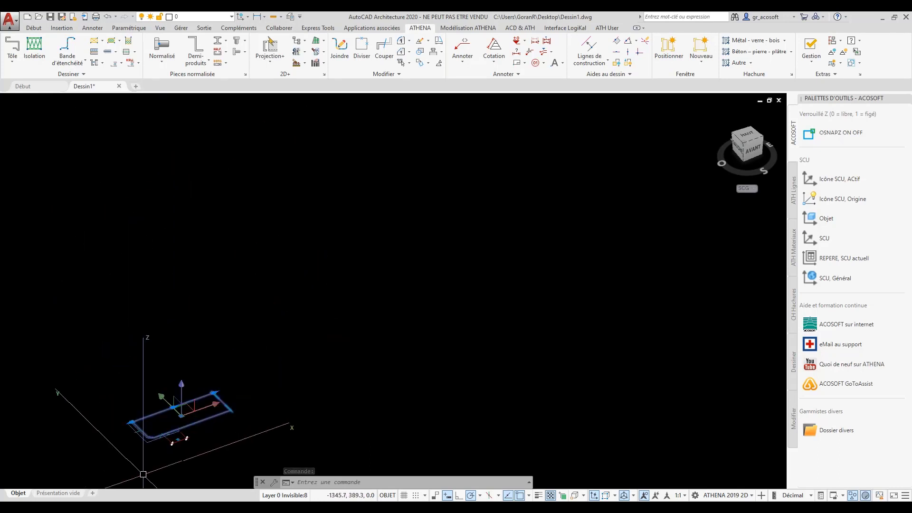
double_click(160, 421)
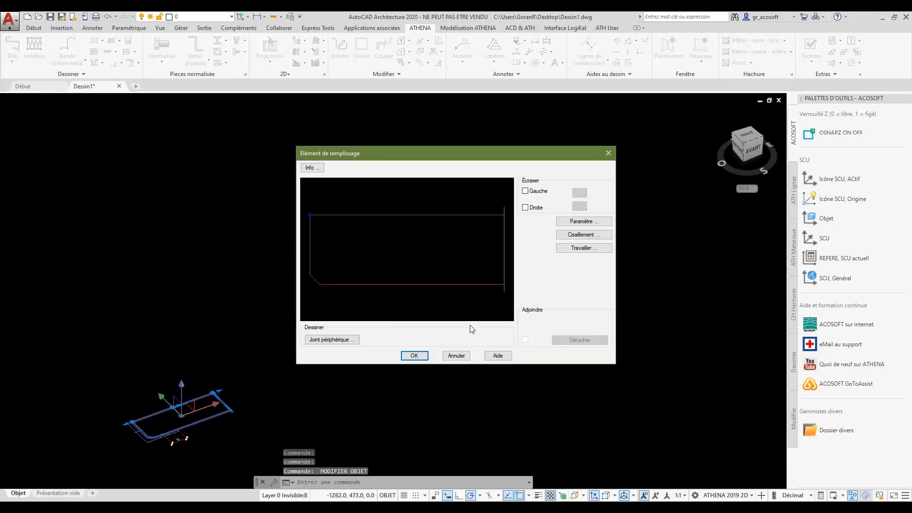
left_click(565, 248)
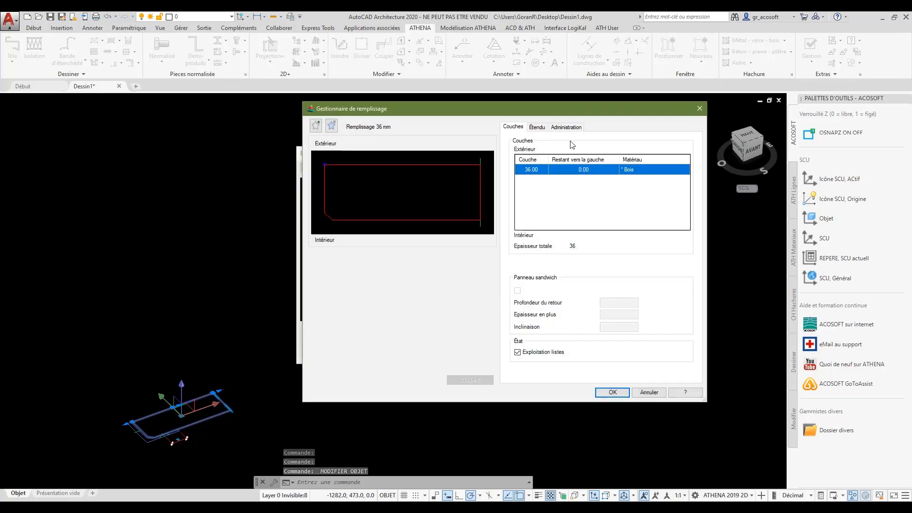
left_click(566, 128)
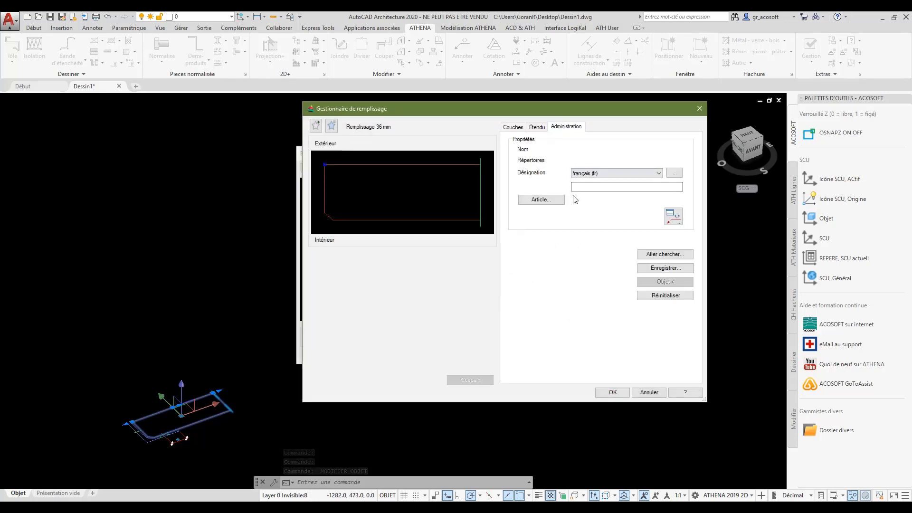
left_click(584, 186)
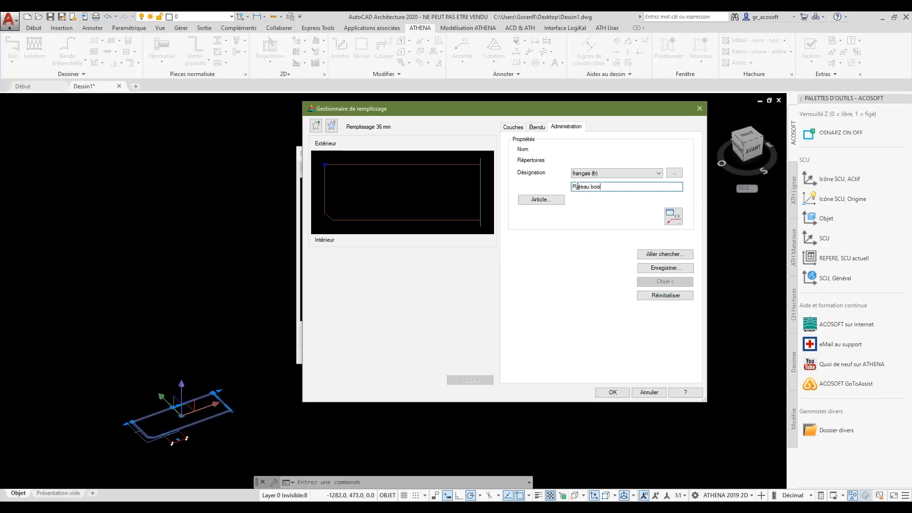
left_click(536, 201)
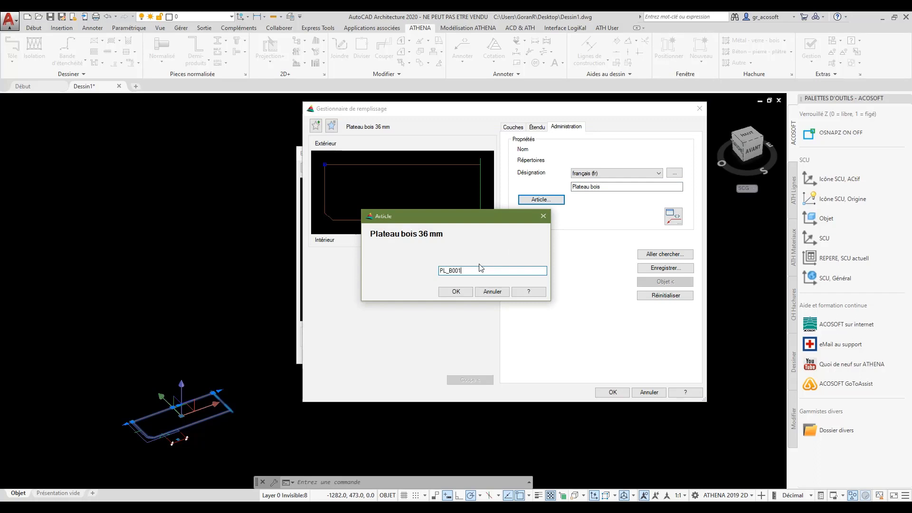
left_click(456, 291)
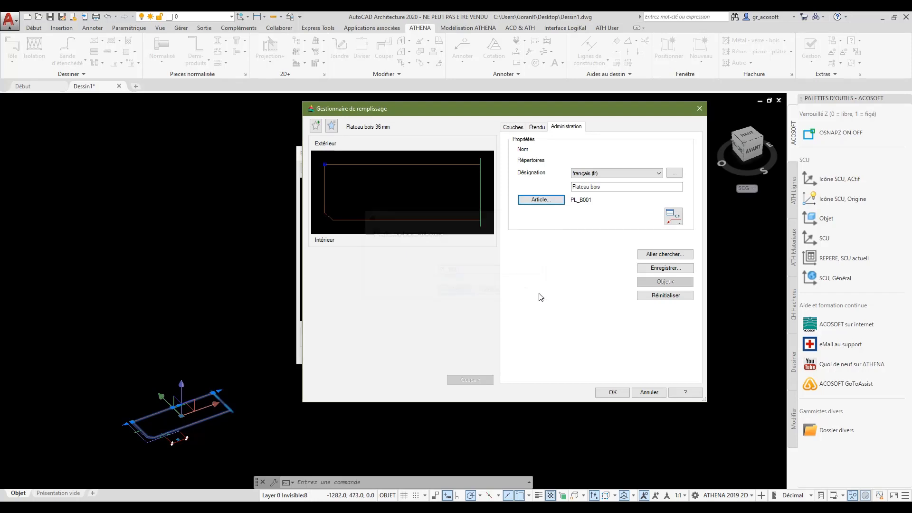
Save the Plateau bois infill definition as Local in the drawing and finish editing the section.
left_click(651, 269)
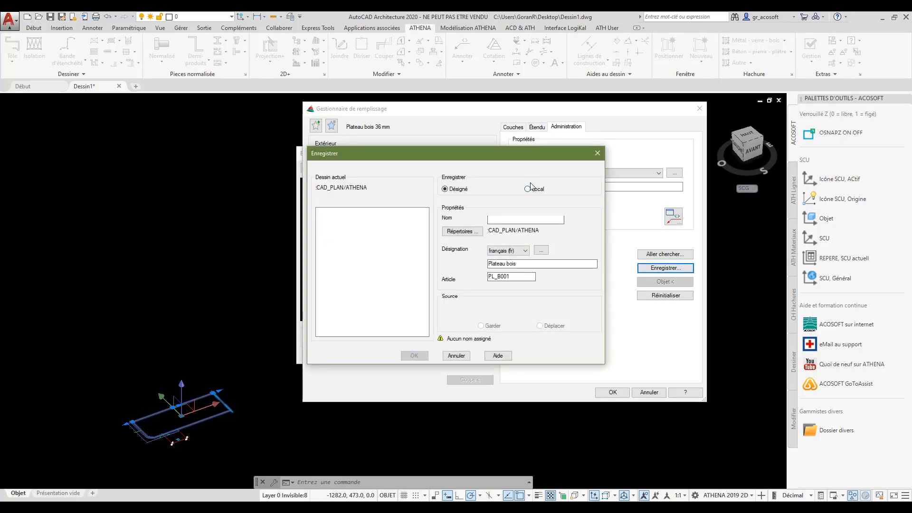
left_click(528, 190)
left_click(414, 356)
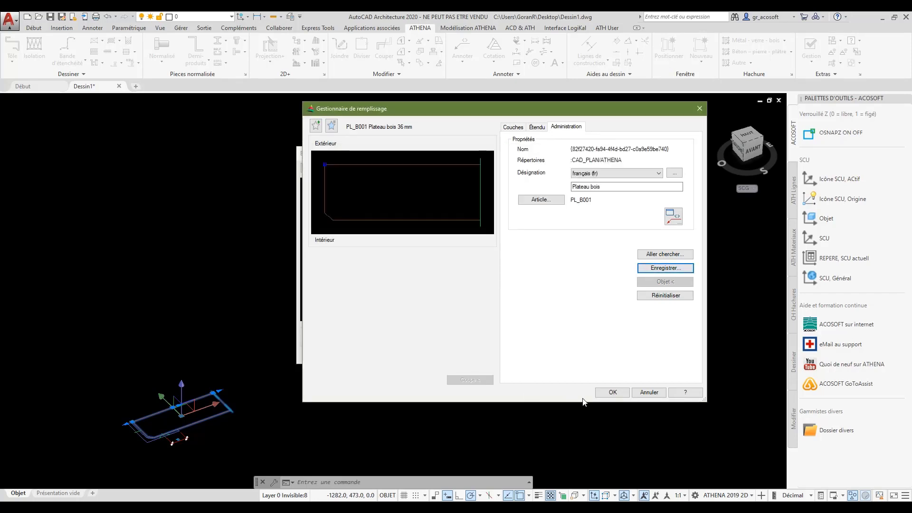
left_click(639, 393)
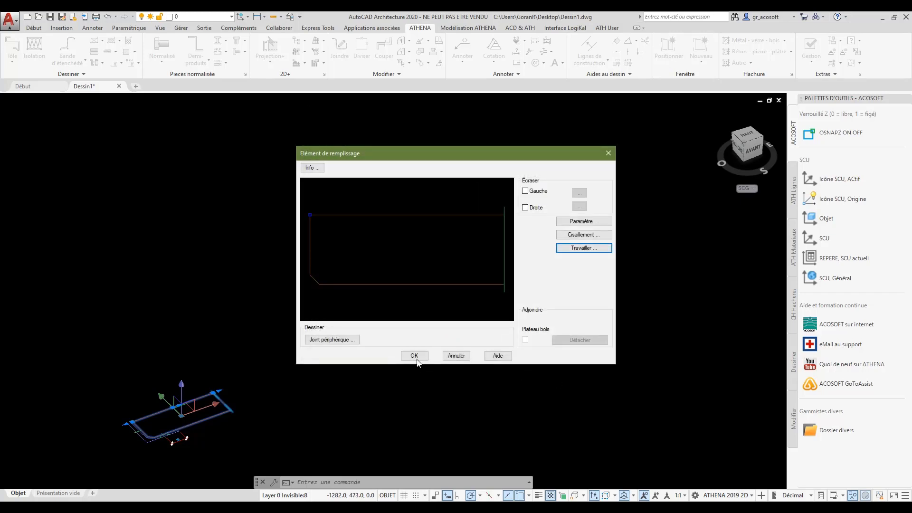
left_click(414, 356)
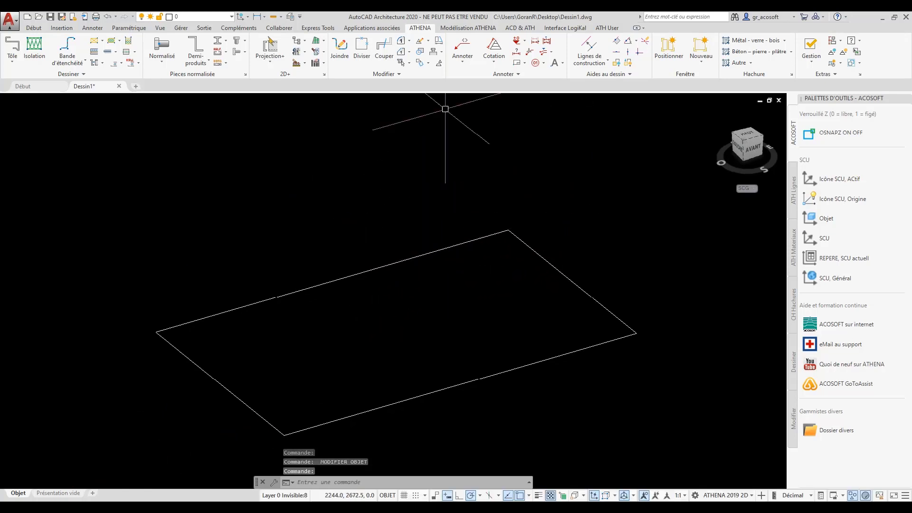
Start applying the Plateau bois infill as Nouveau, with the tabletop rectangle as its boundary object.
left_click(460, 29)
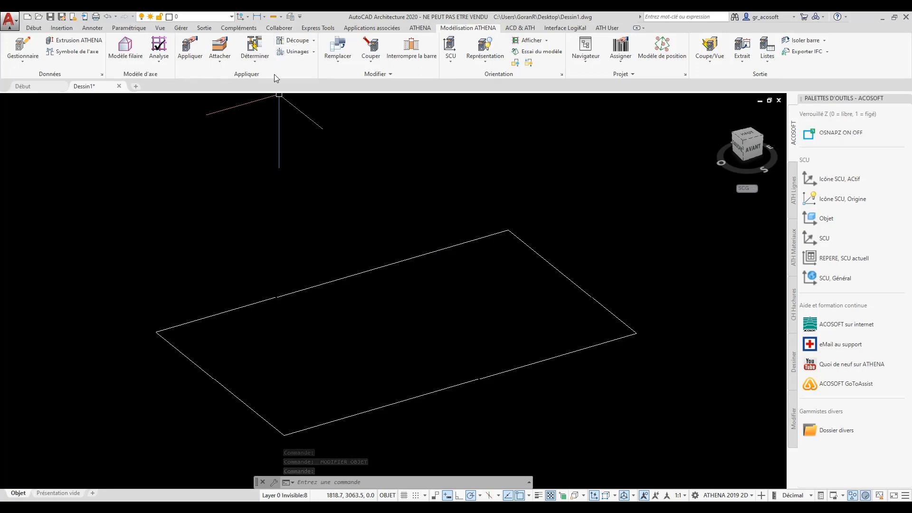
left_click(218, 64)
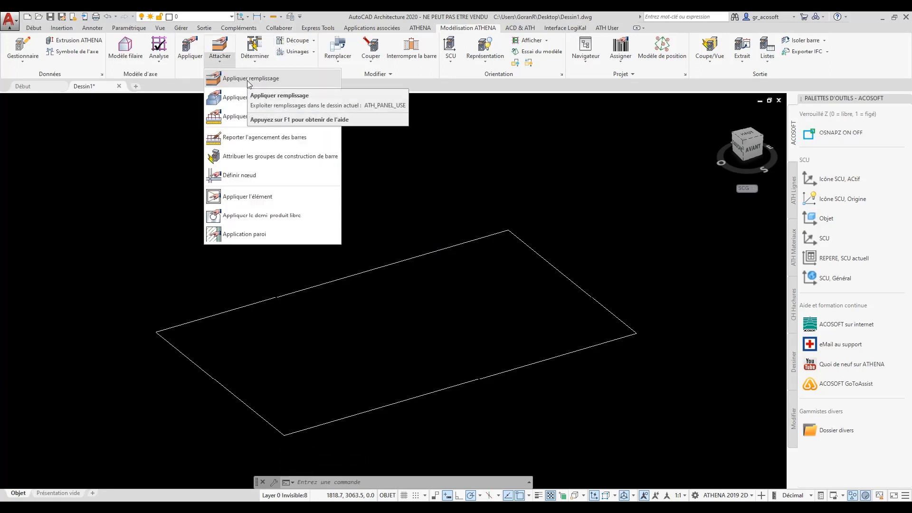
left_click(247, 79)
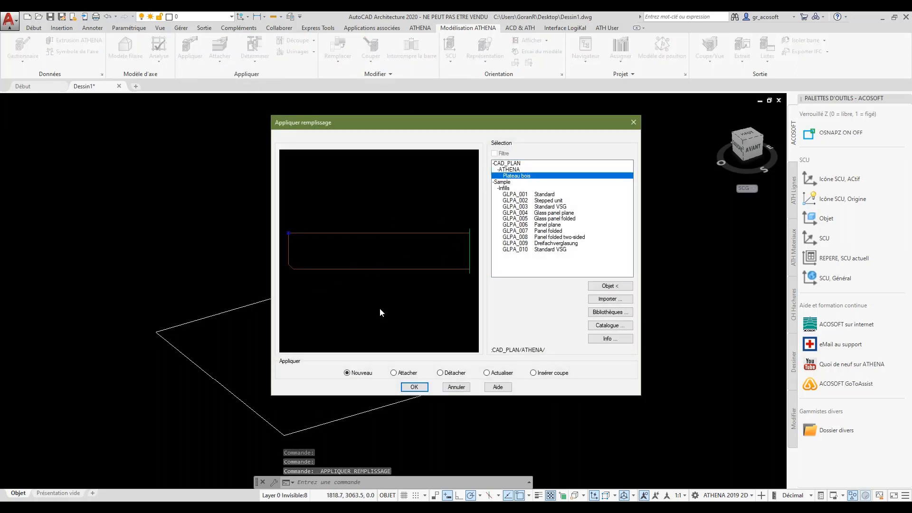
left_click(413, 387)
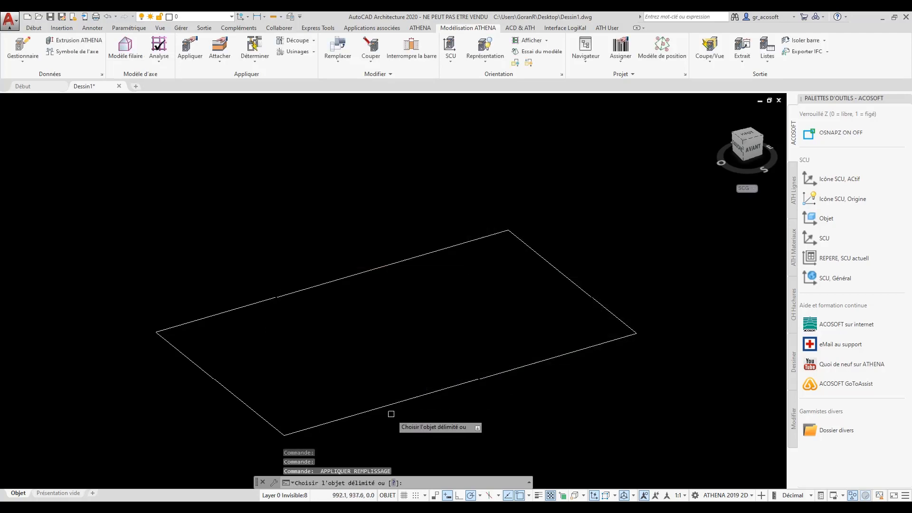
left_click(223, 384)
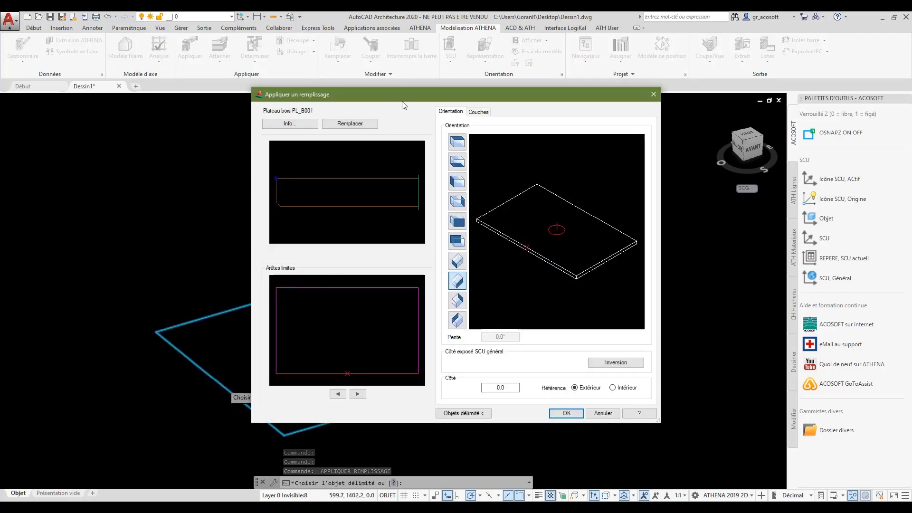
Try a Côté offset of 15 for the infill and restore the original offset.
left_click_drag(406, 94, 333, 96)
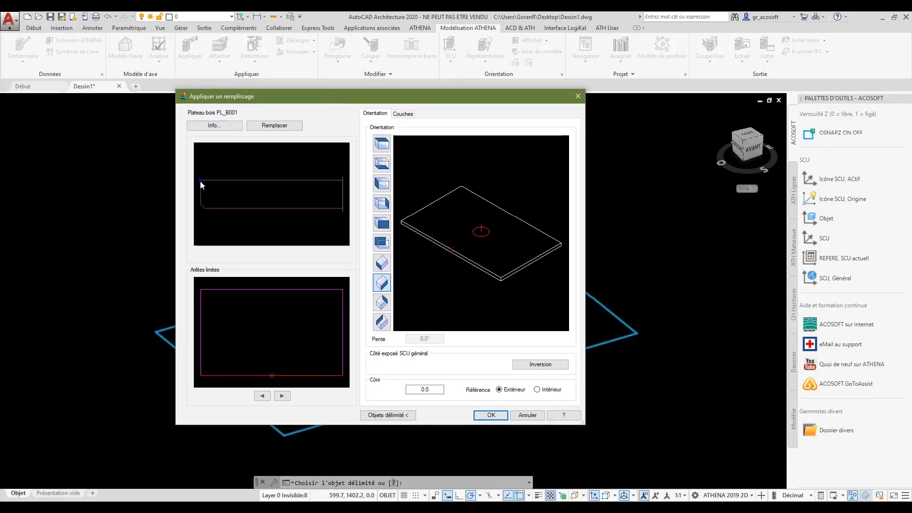
double_click(431, 389)
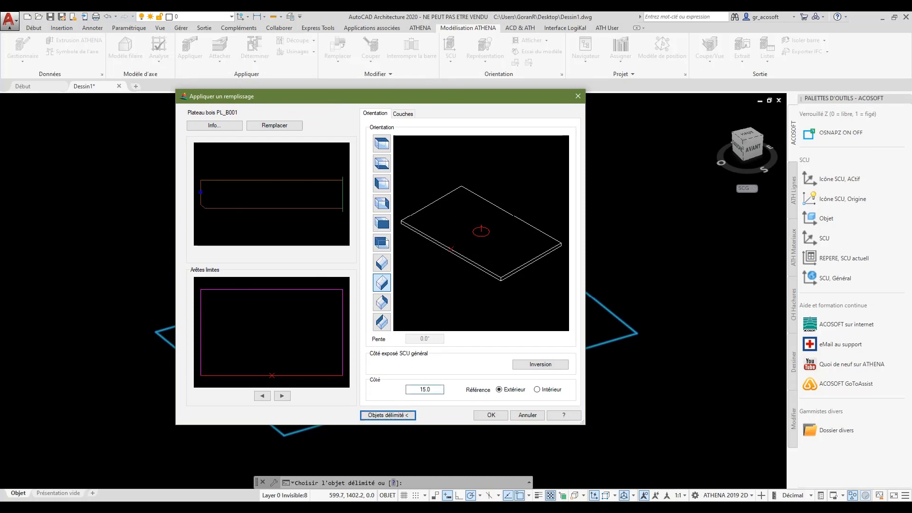
double_click(426, 389)
Set the Bois layer's Encastrement to -6, apply it equally to all boundary edges, and create the tabletop panel.
left_click(402, 114)
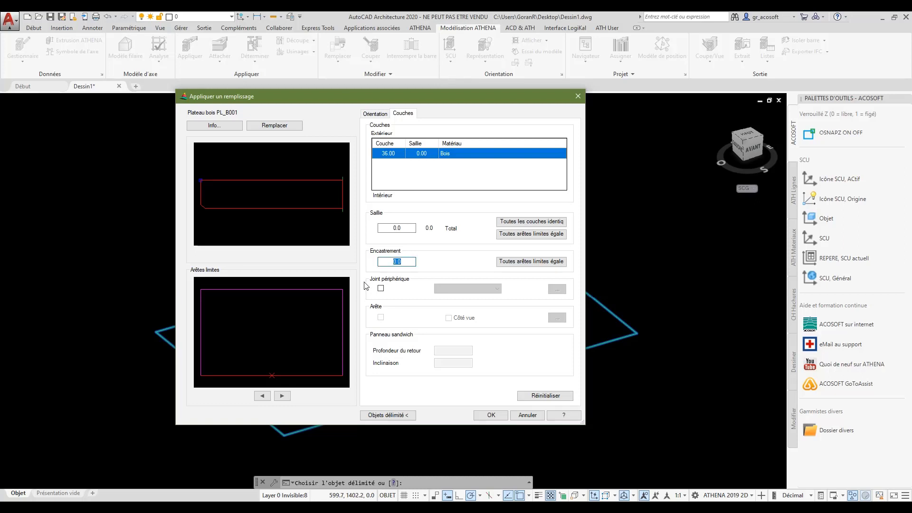
key("Return")
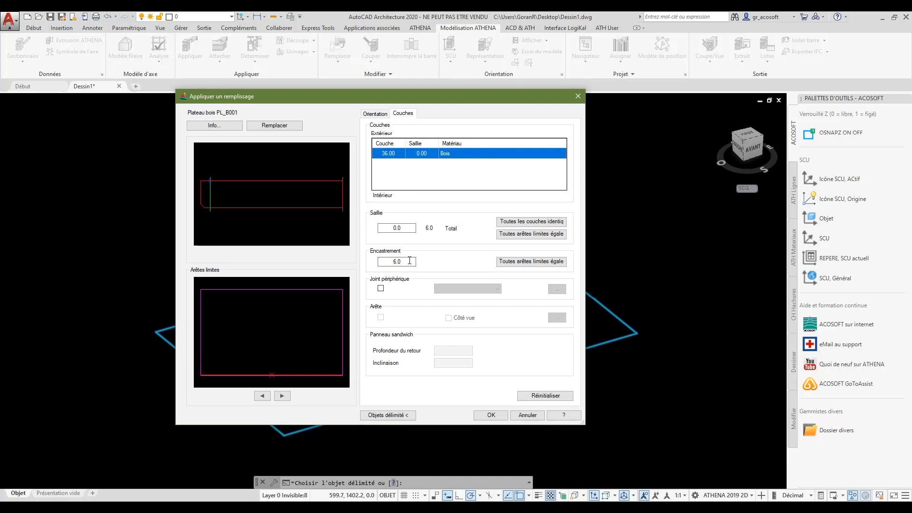
key("Return")
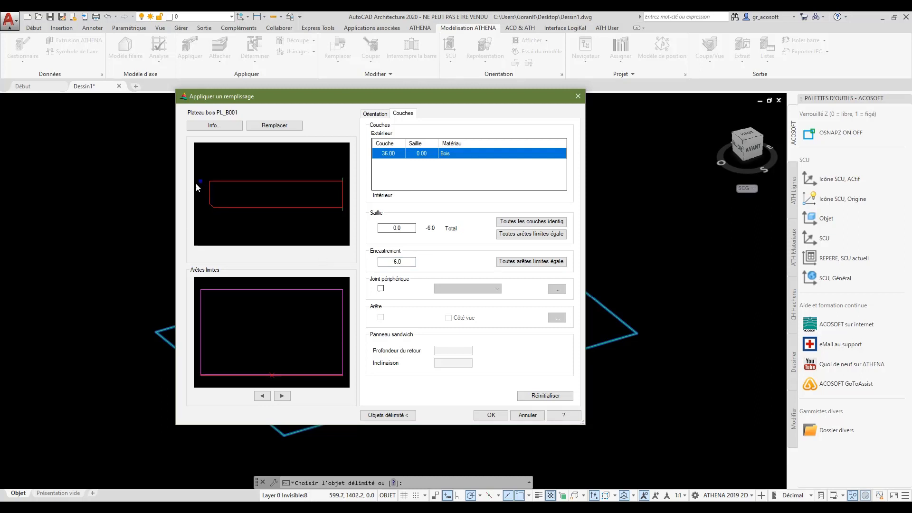
left_click(526, 264)
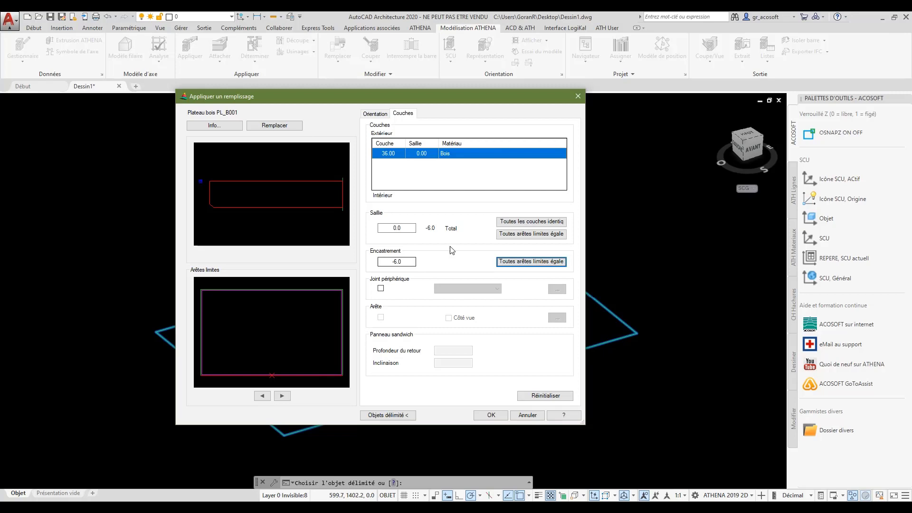
left_click(492, 416)
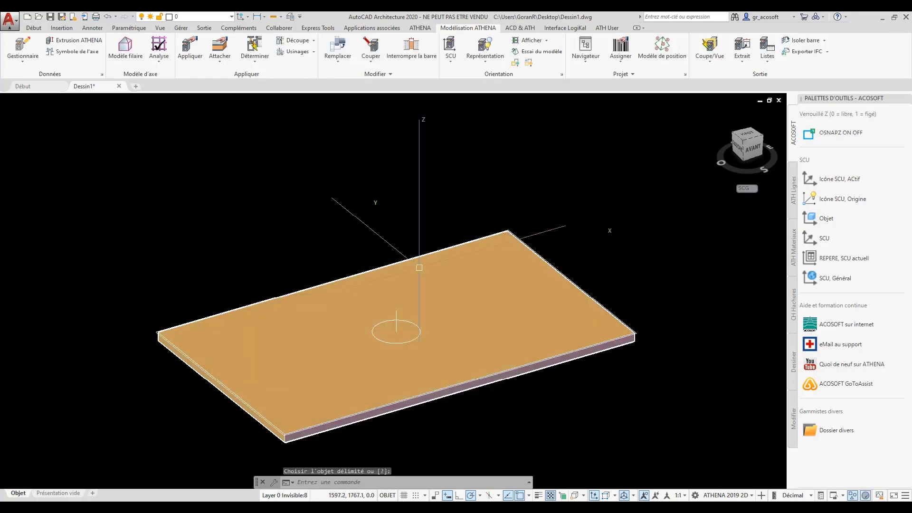
scroll(152, 336, "up", 5)
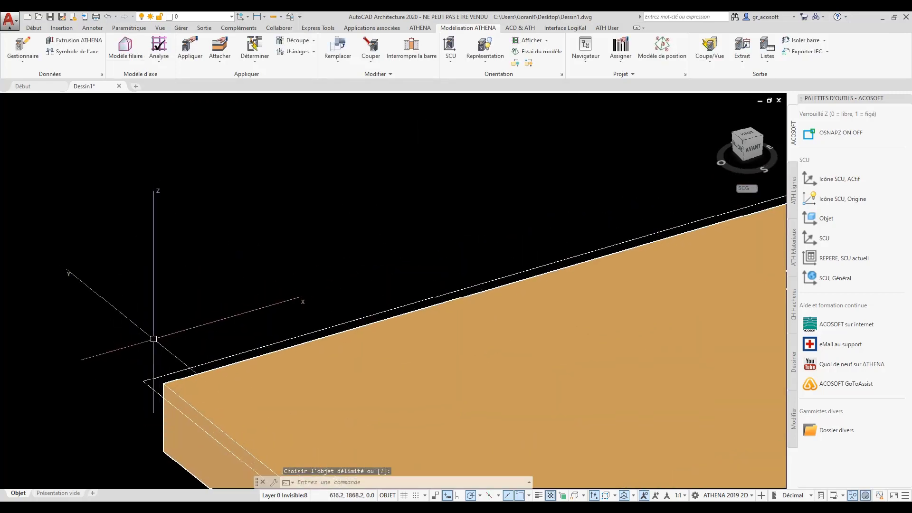
Delete the rectangle that served as the wooden tabletop's boundary object.
left_click(167, 380)
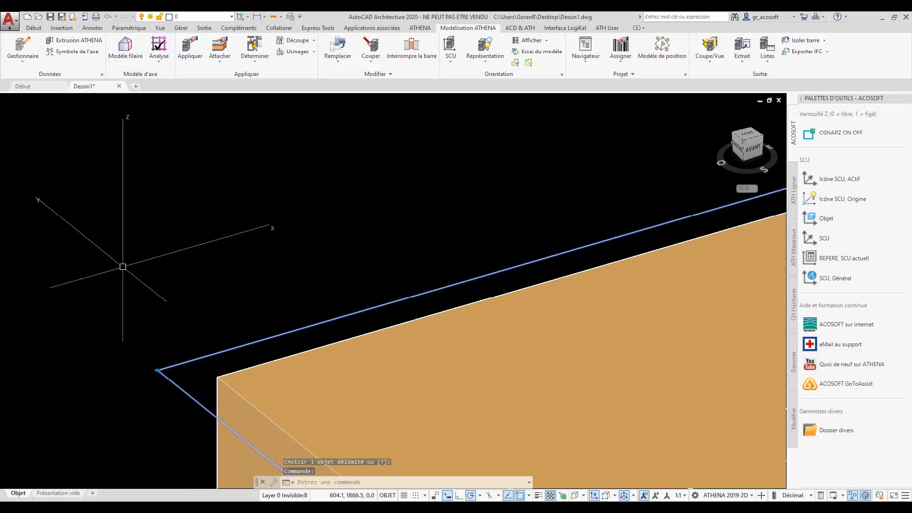
scroll(92, 244, "down", 6)
key("Delete")
scroll(120, 226, "down", 5)
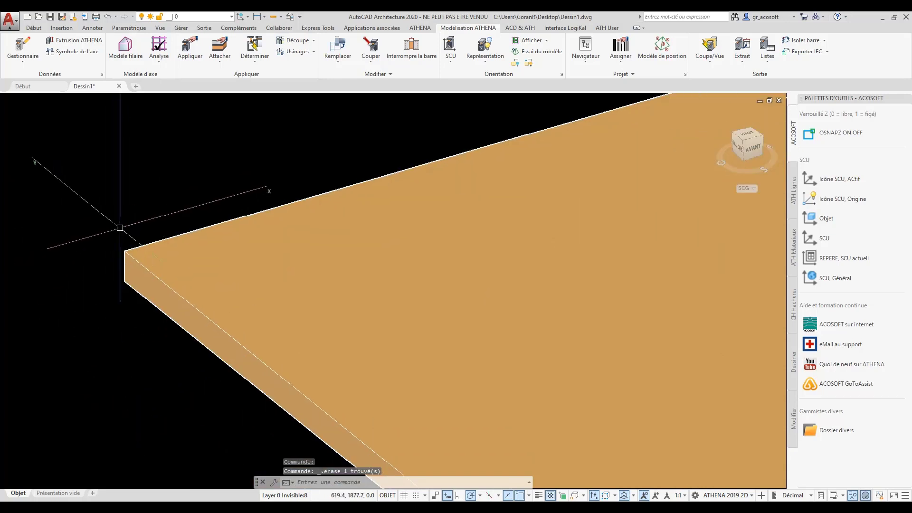
End the object isolation and bring all the hidden steel frame and leg profiles back into display.
left_click(529, 64)
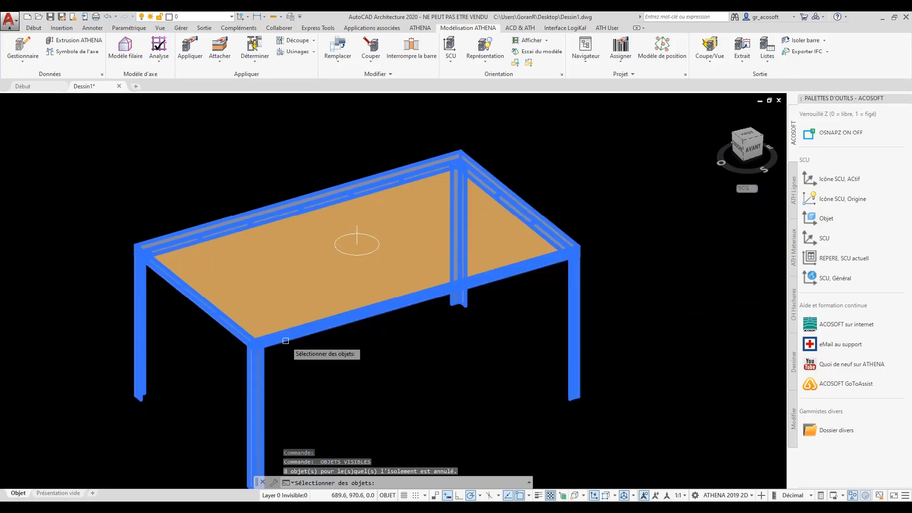
scroll(150, 242, "down", 2)
key("Return")
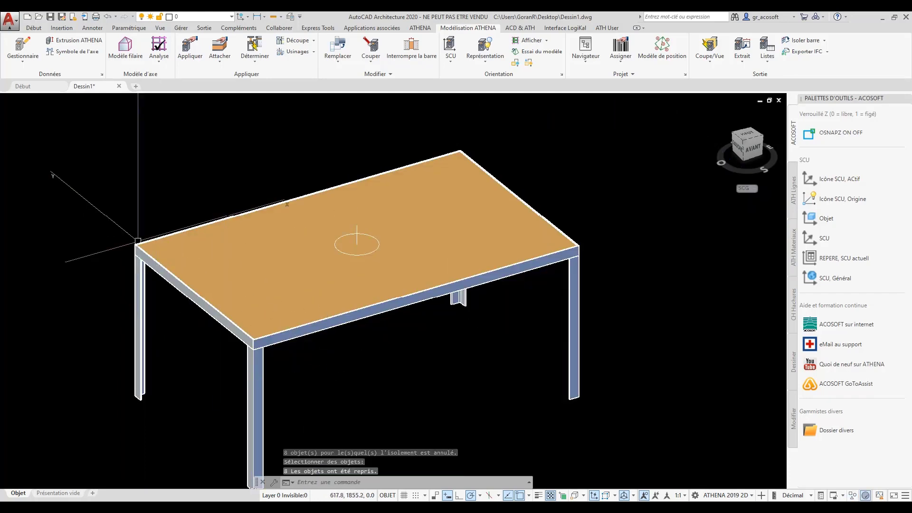
Examine the assembled table from below, checking the screw holes at the mitred corner and the panel's fit in the frame.
scroll(268, 328, "up", 5)
middle_click_drag(244, 314, 192, 188, "shift")
scroll(279, 394, "up", 5)
scroll(192, 189, "down", 5)
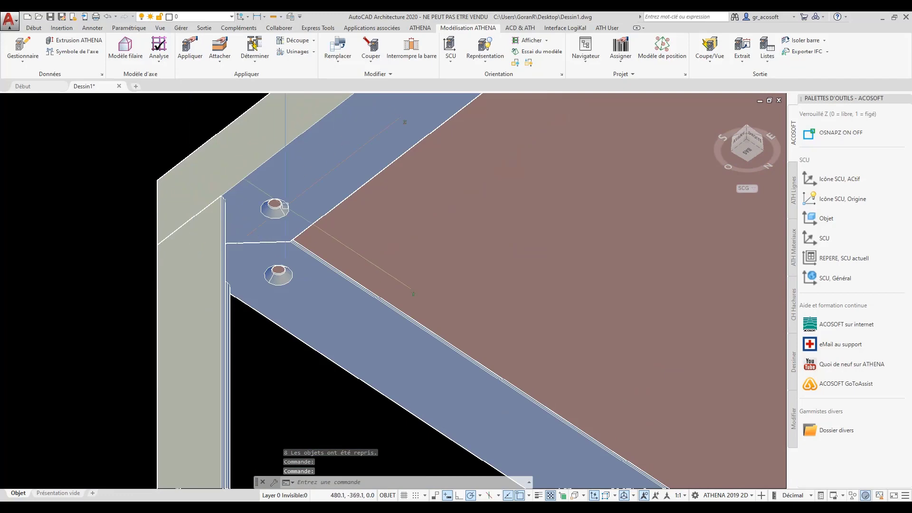
middle_click_drag(287, 209, 379, 385, "shift")
scroll(379, 385, "down", 5)
middle_click_drag(305, 342, 355, 307, "shift")
scroll(416, 369, "down", 5)
middle_click_drag(448, 334, 466, 302, "shift")
scroll(560, 302, "up", 3)
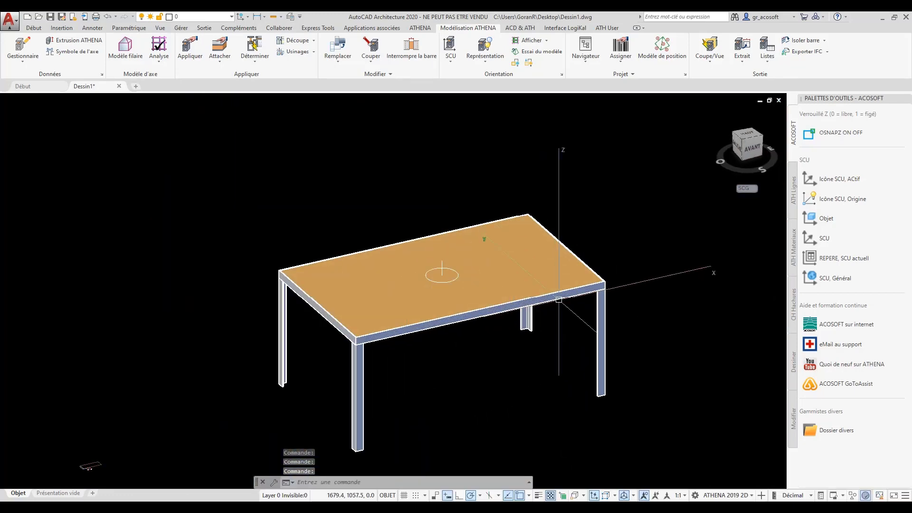
middle_click_drag(498, 352, 487, 313)
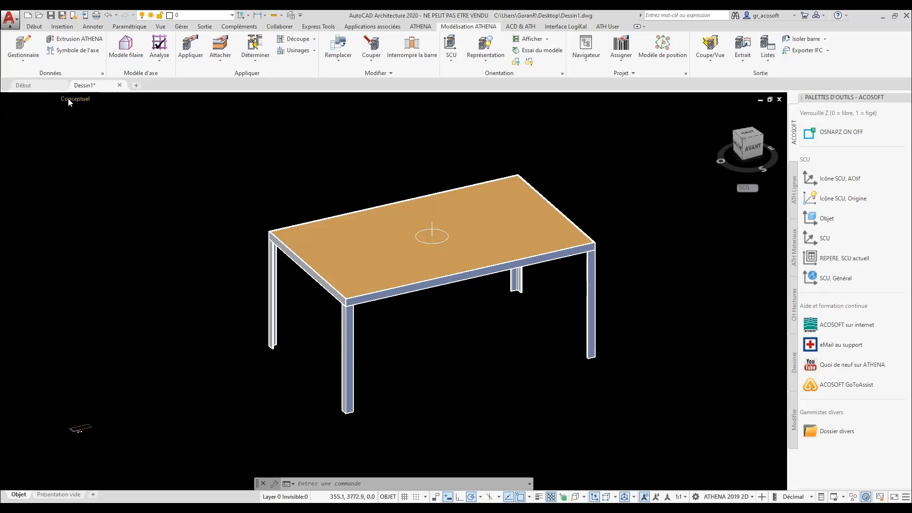
Display the table in the 2D wireframe visual style, seen from the top (HAUT).
left_click(72, 99)
left_click(103, 123)
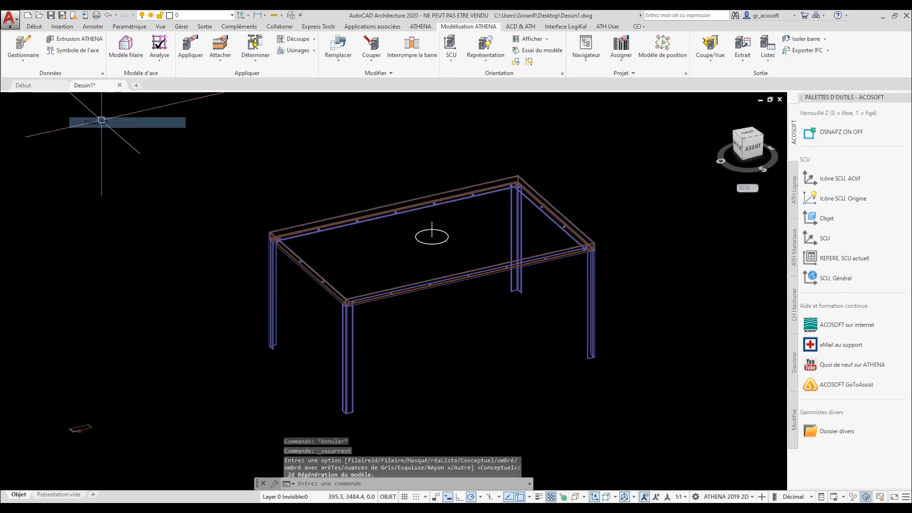
left_click(750, 135)
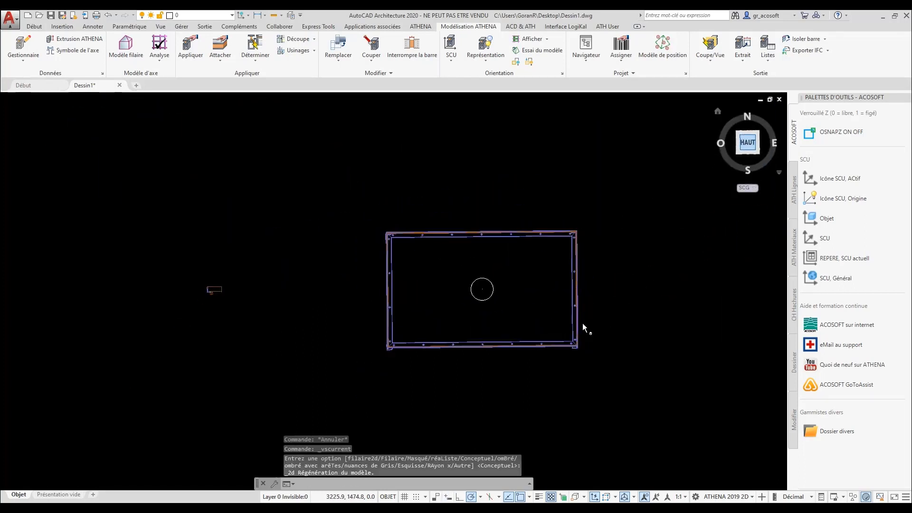
middle_click_drag(656, 275, 712, 257)
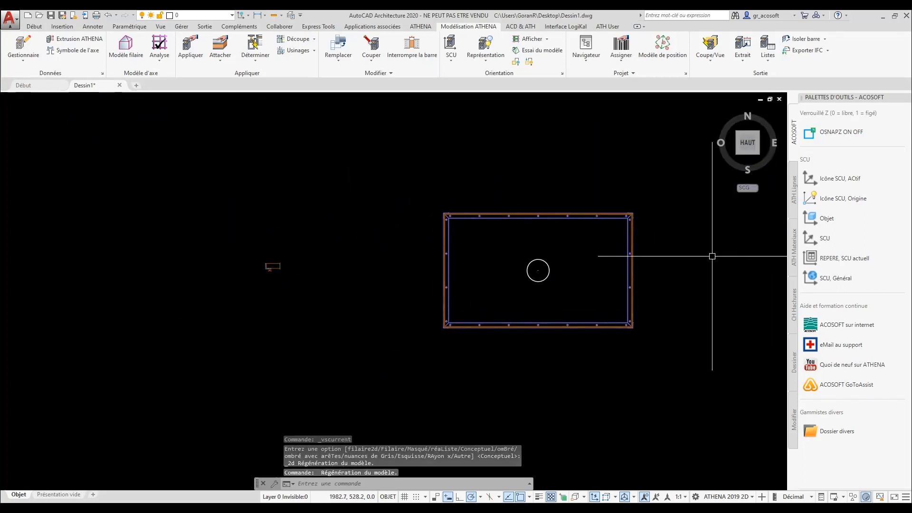
In the project navigator, create a group named Table-basse with 1 piece under 100 Profiles of P002 Gabarit Production.
left_click(586, 45)
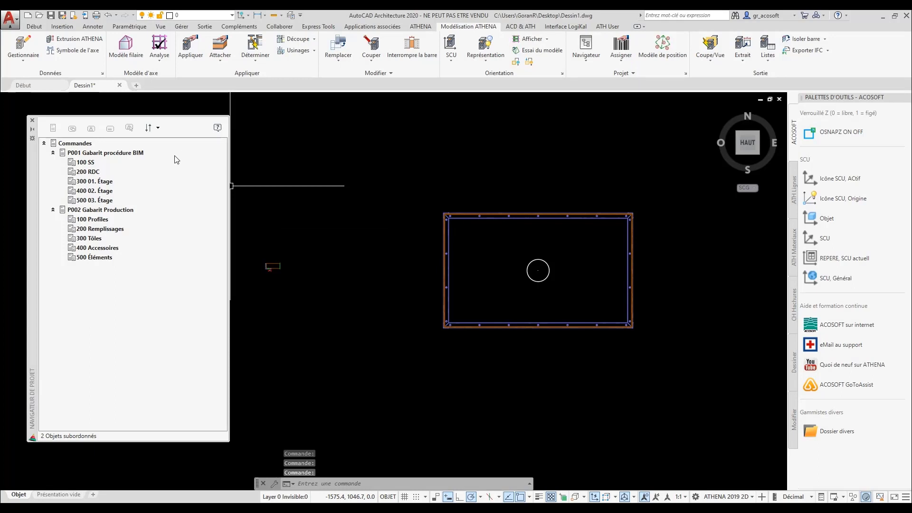
left_click(93, 221)
right_click(91, 221)
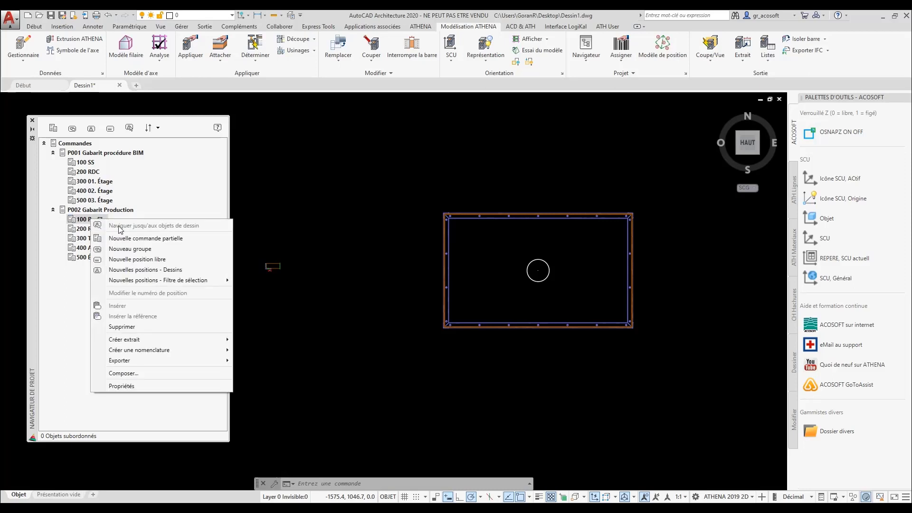
left_click(129, 249)
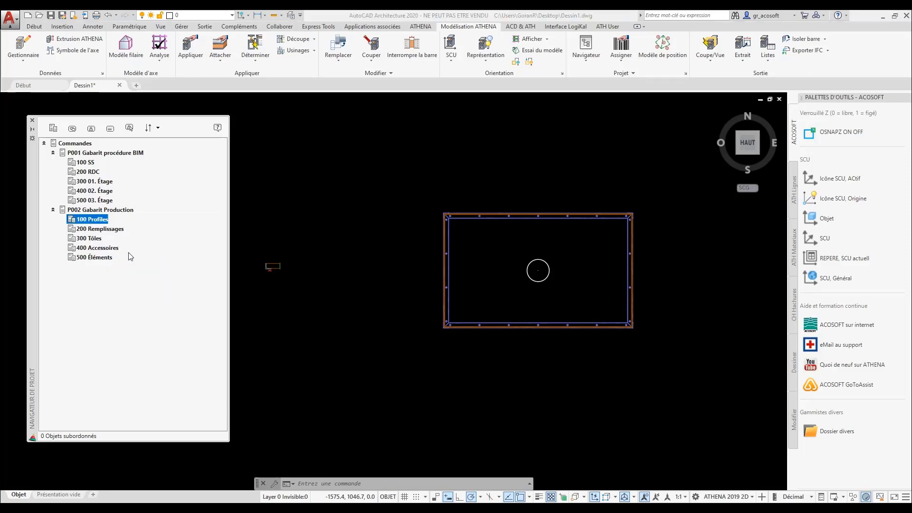
type("T")
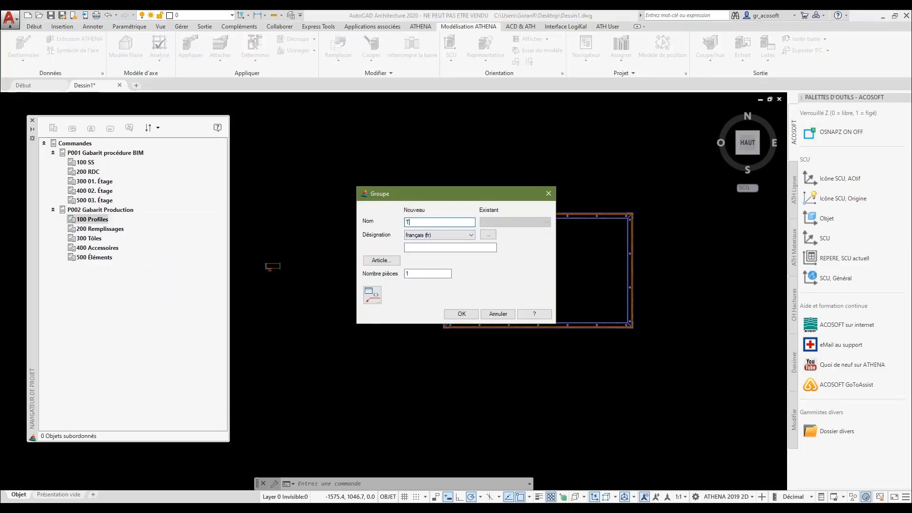
type("able-basse")
left_click(421, 273)
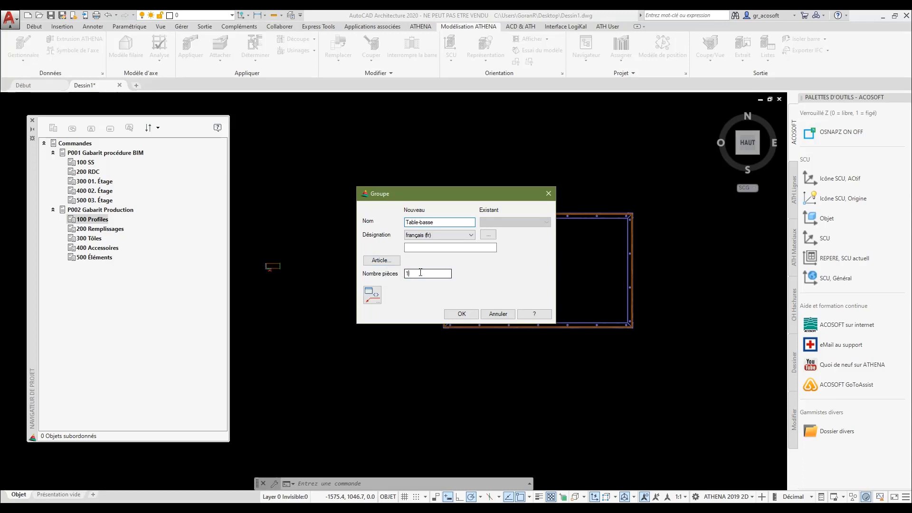
left_click(451, 314)
Add the whole table, wooden top and all angle profiles, to the Table-basse group as new drawing positions.
left_click(101, 230)
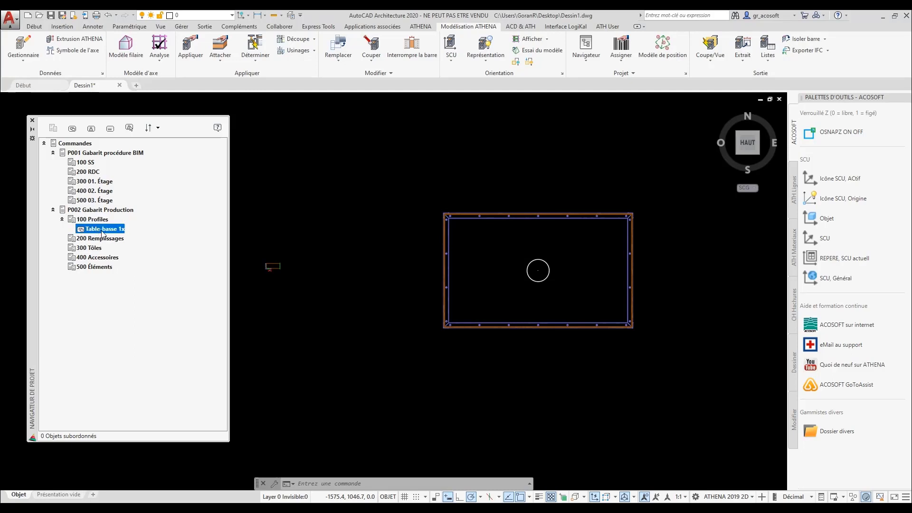
right_click(105, 231)
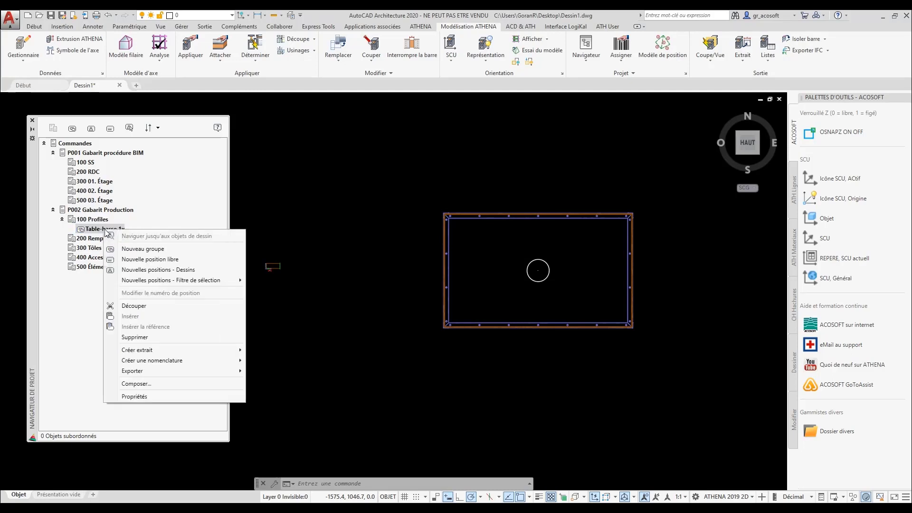
left_click(140, 270)
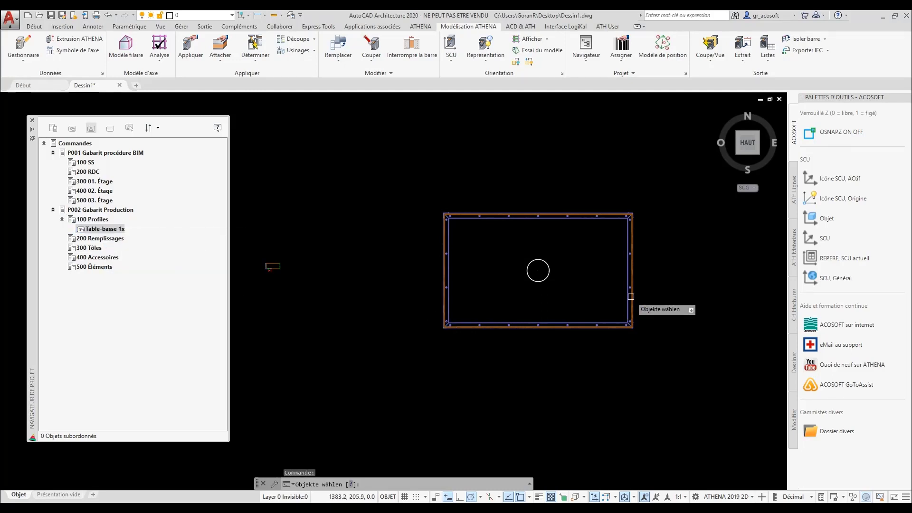
left_click(671, 183)
left_click(438, 346)
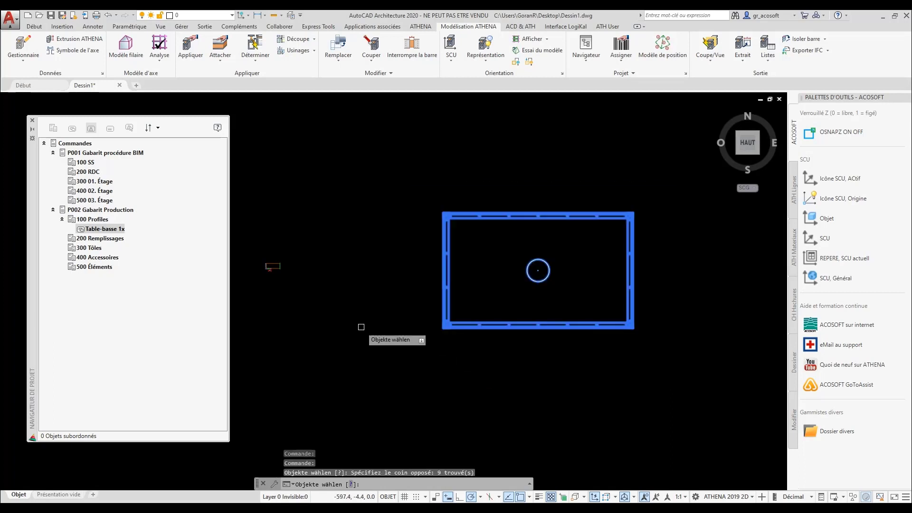
key("Return")
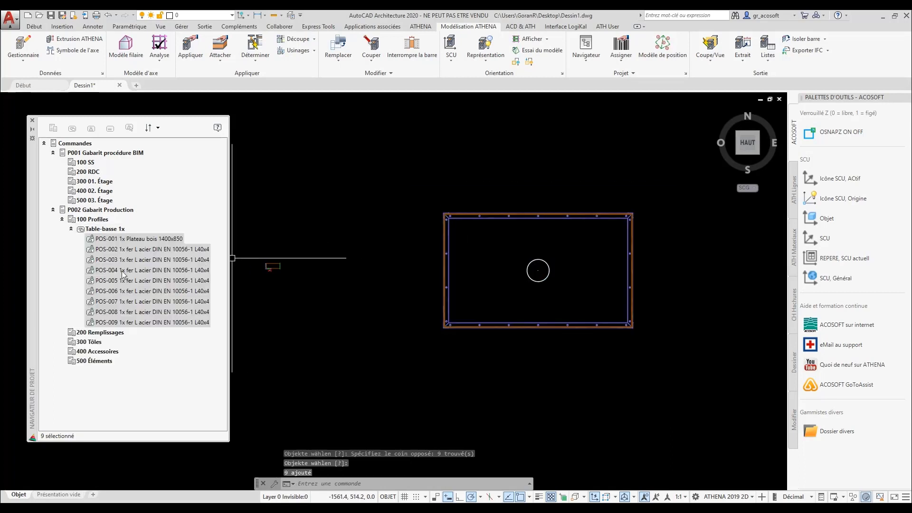
Go through the position entries of the Table-basse group, from POS-001 to POS-009.
left_click(122, 242)
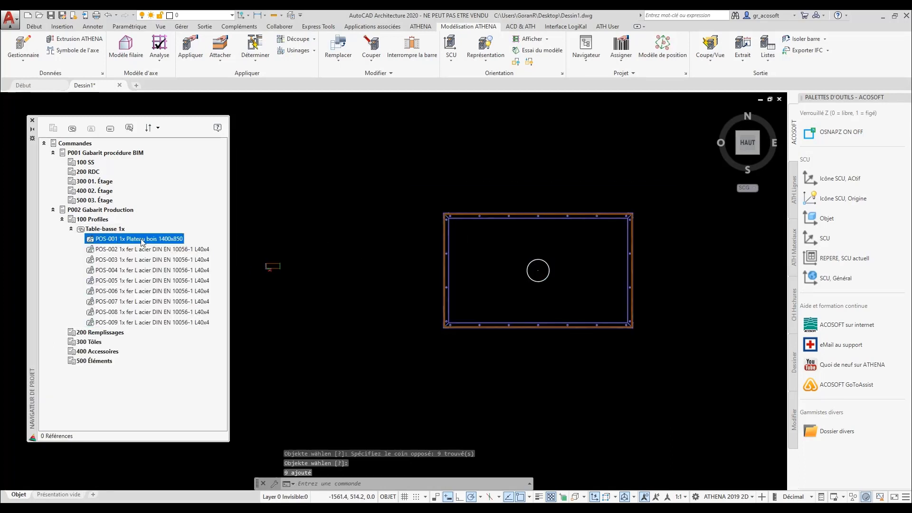
left_click(150, 250)
left_click(151, 259)
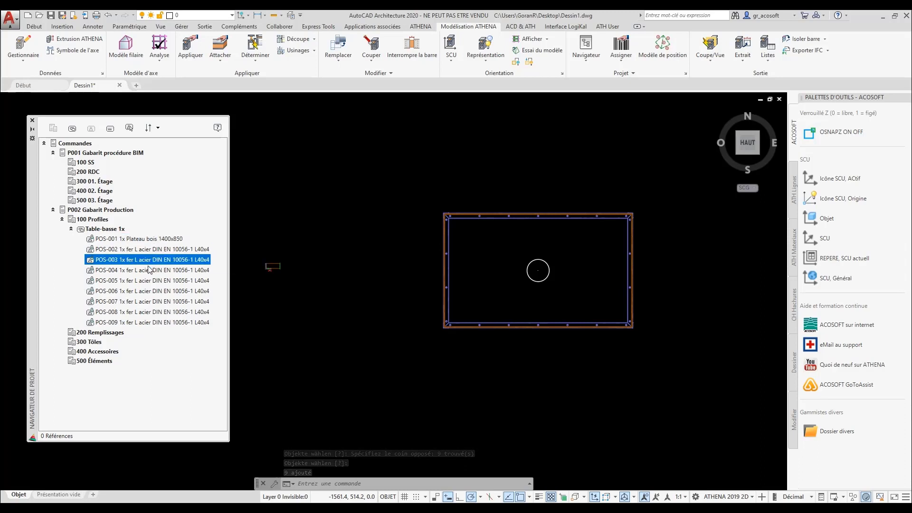
left_click(148, 270)
left_click(146, 281)
left_click(143, 291)
left_click(134, 301)
left_click(126, 312)
left_click(127, 322)
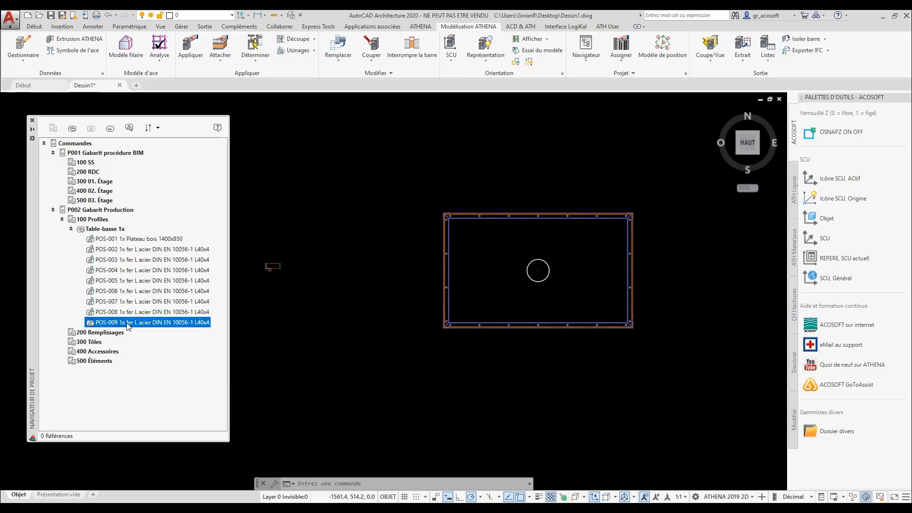
left_click(140, 302)
Locate position POS-005 in the drawing from the project navigator, and return to the full table view.
left_click(139, 282)
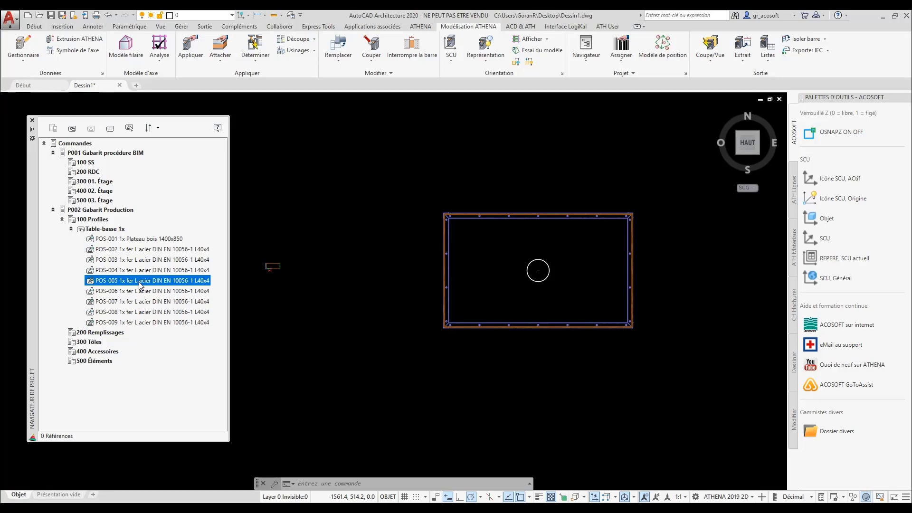
right_click(143, 285)
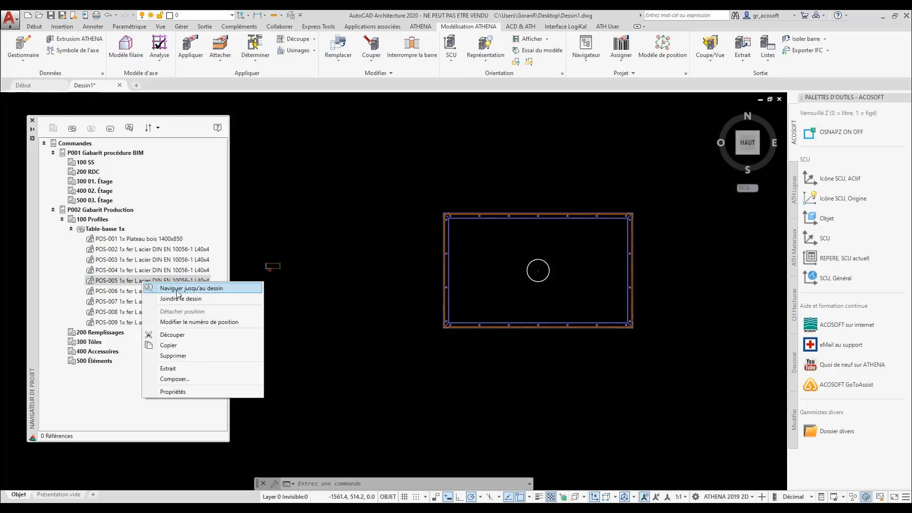
left_click(190, 288)
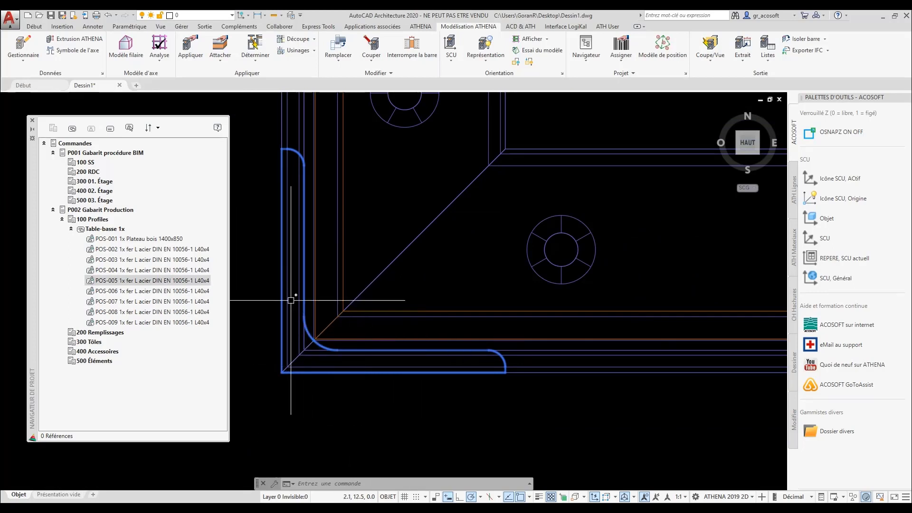
key("Escape")
scroll(284, 333, "down", 14)
middle_click_drag(303, 270, 326, 285)
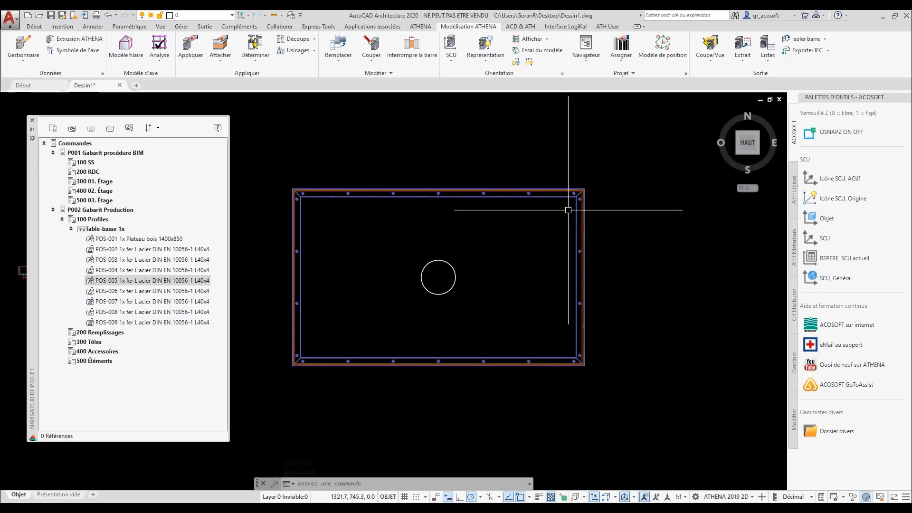
Assign indicatifs to the LNP40x4 bars of P002 Gabarit Production, starting at B001.
left_click(104, 230)
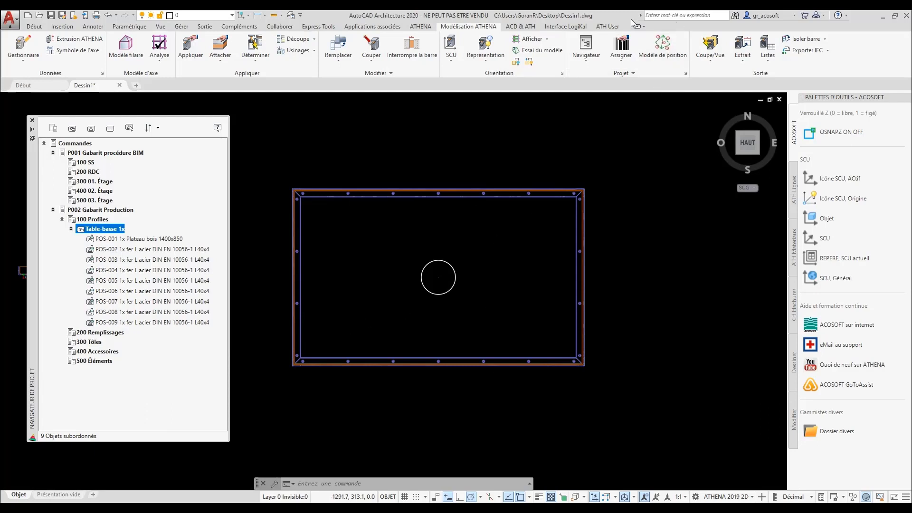
left_click(625, 64)
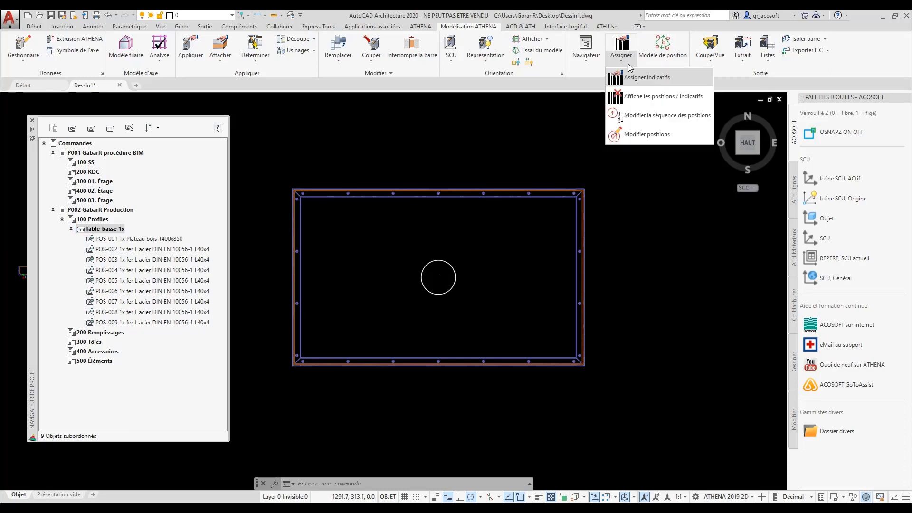
left_click(643, 79)
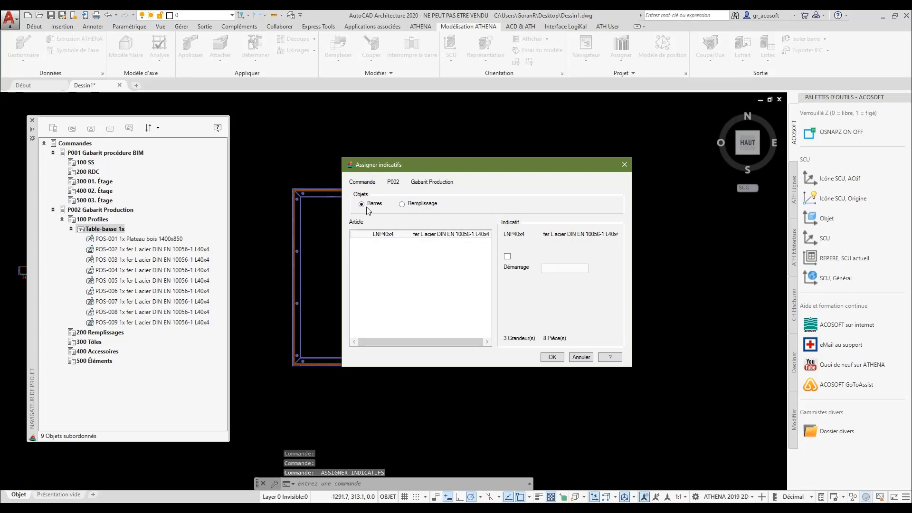
left_click(377, 235)
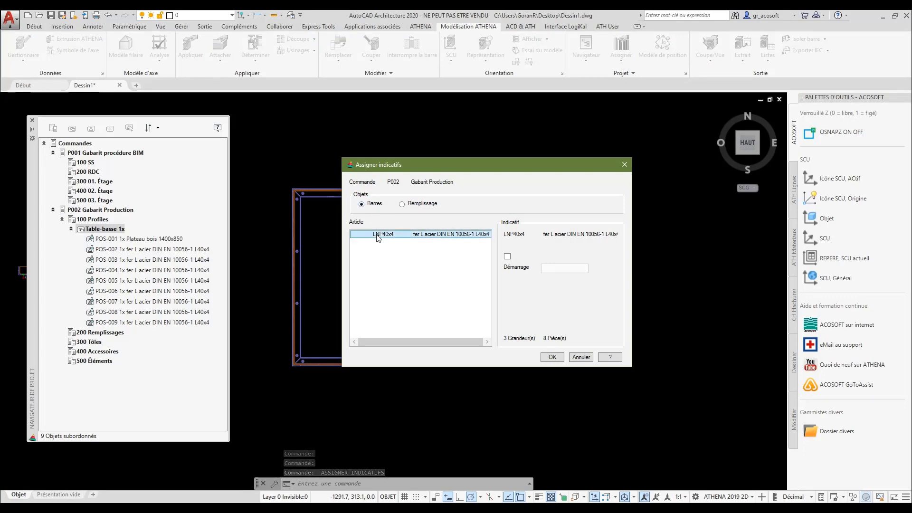
left_click(507, 256)
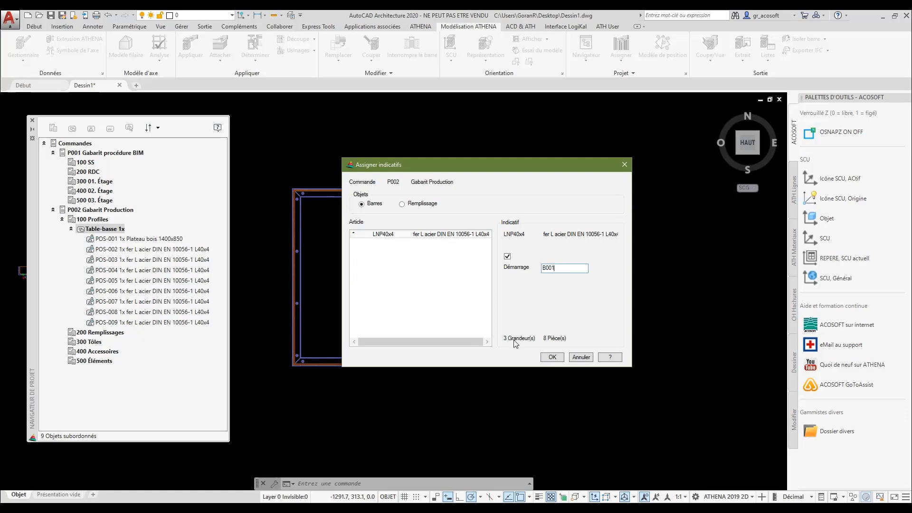
left_click_drag(386, 165, 635, 355)
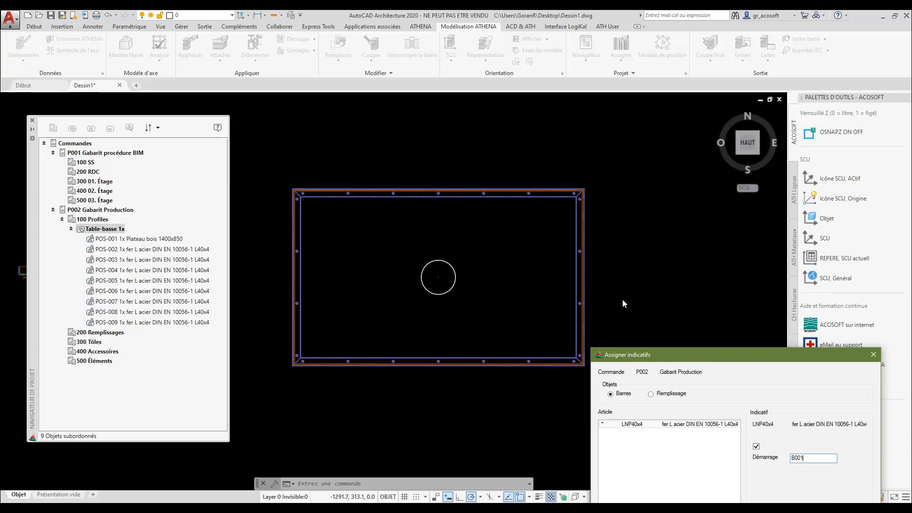
left_click_drag(660, 353, 447, 189)
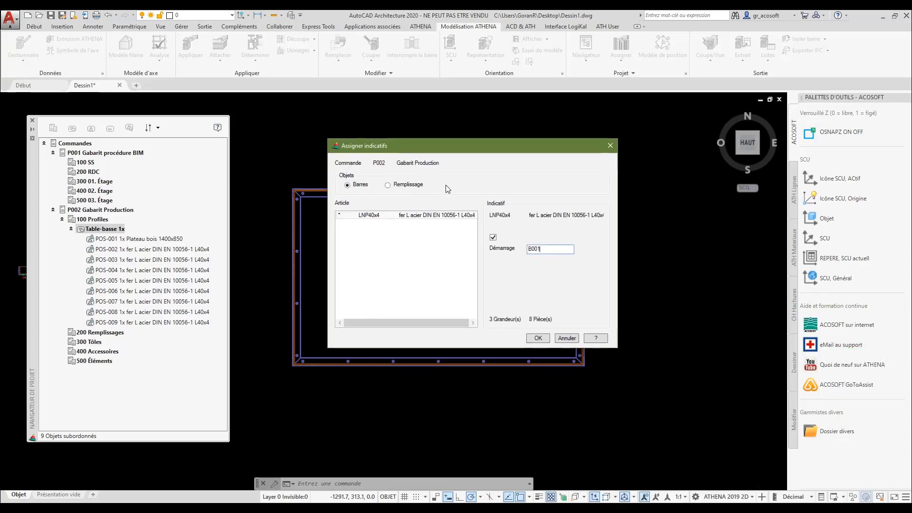
left_click(537, 338)
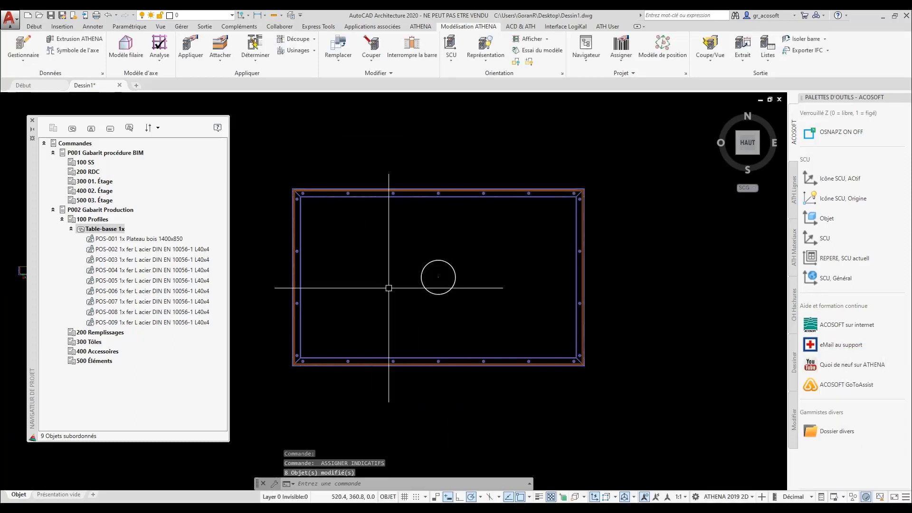
Start a bar list for the Table-basse group from the project navigator, agreeing to update the identifiers.
mouse_move(709, 309)
middle_mouse_down()
mouse_move(446, 322)
mouse_move(406, 313)
middle_mouse_up()
right_click(101, 229)
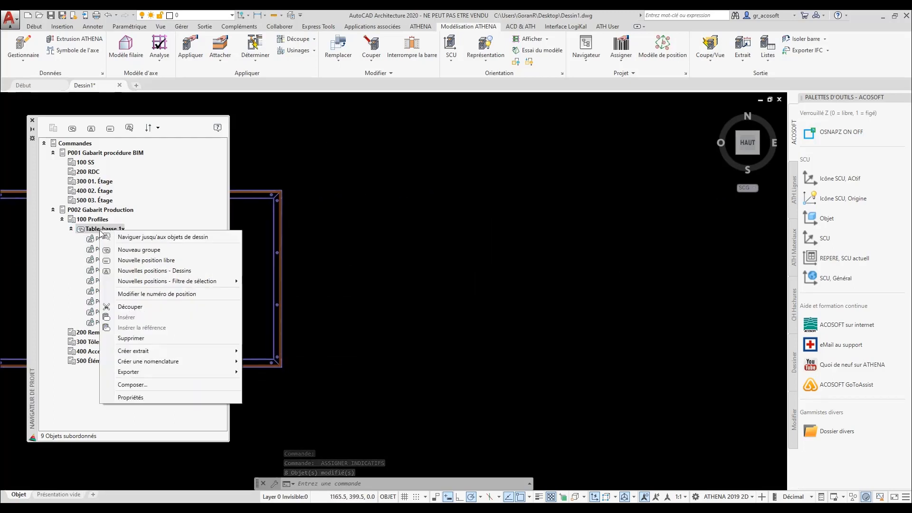
mouse_move(154, 364)
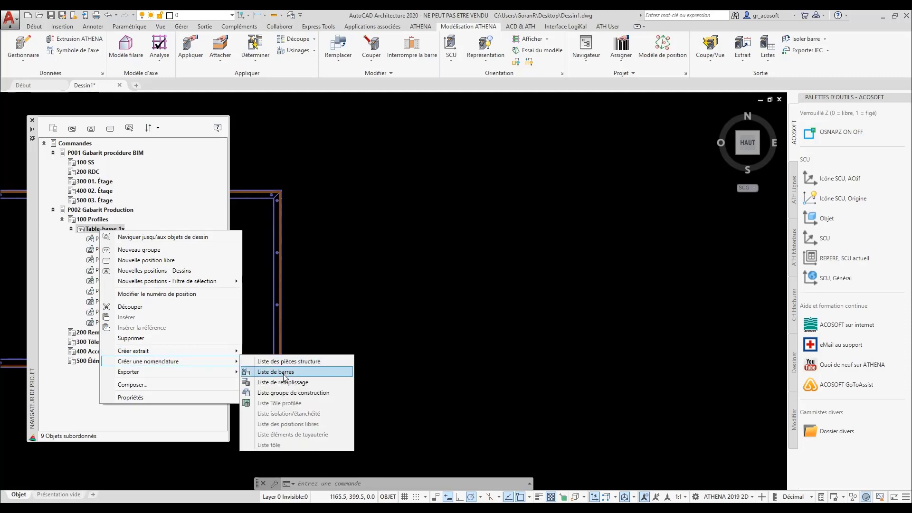
left_click(282, 374)
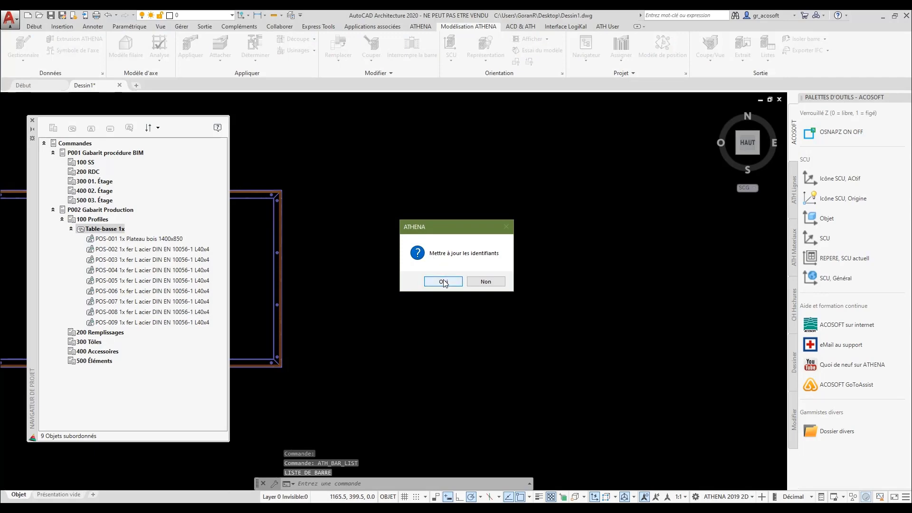
left_click(443, 281)
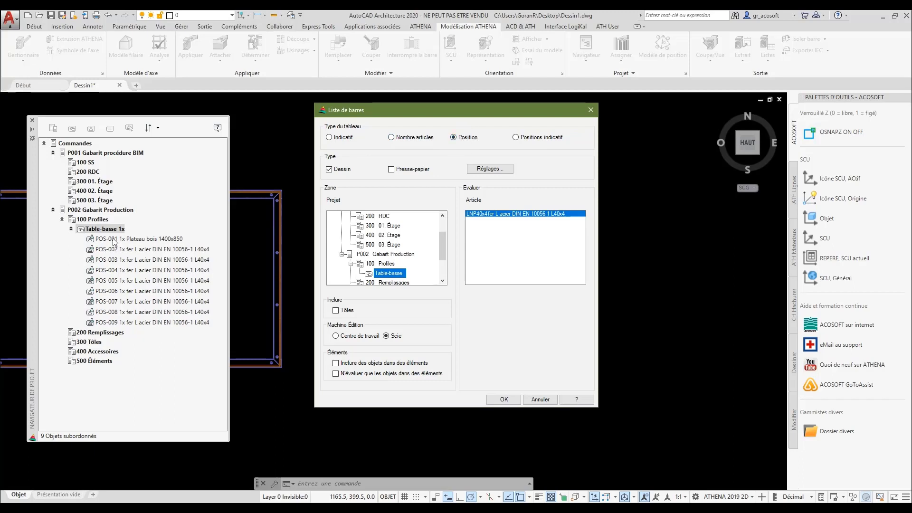
Set the bar list type to Indicatif, keep its table settings, and insert the list in the drawing beside the table.
left_click(342, 138)
left_click(495, 169)
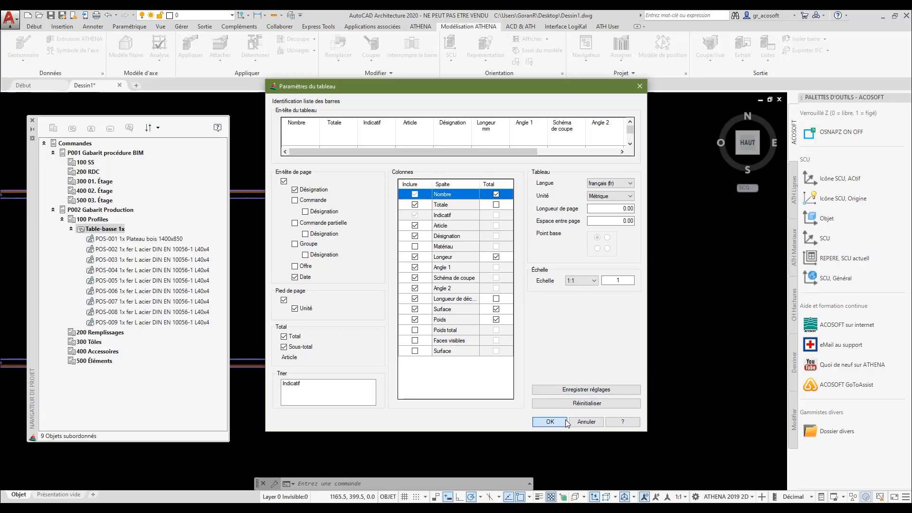
left_click(550, 422)
left_click(501, 402)
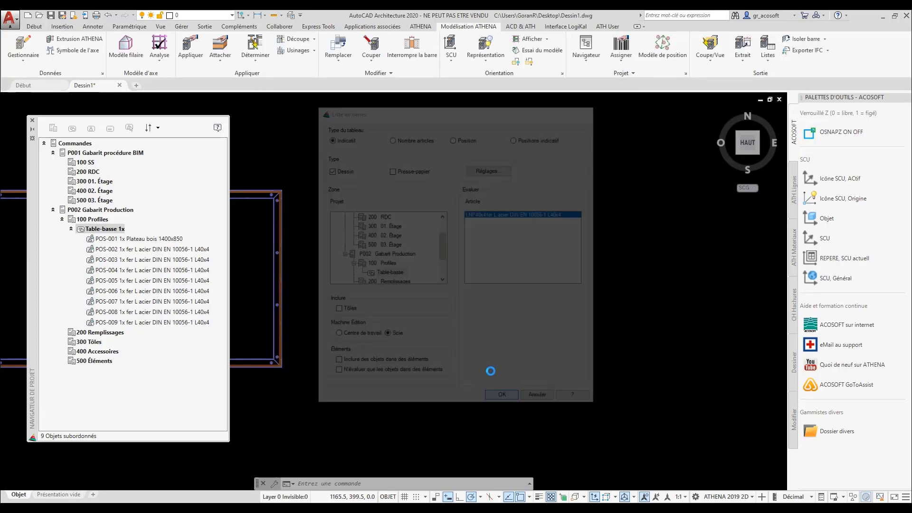
Examine the inserted bar list's quantities, indicatifs, lengths, cut angles, surfaces and weights, with the project navigator collapsed.
scroll(382, 309, "up", 8)
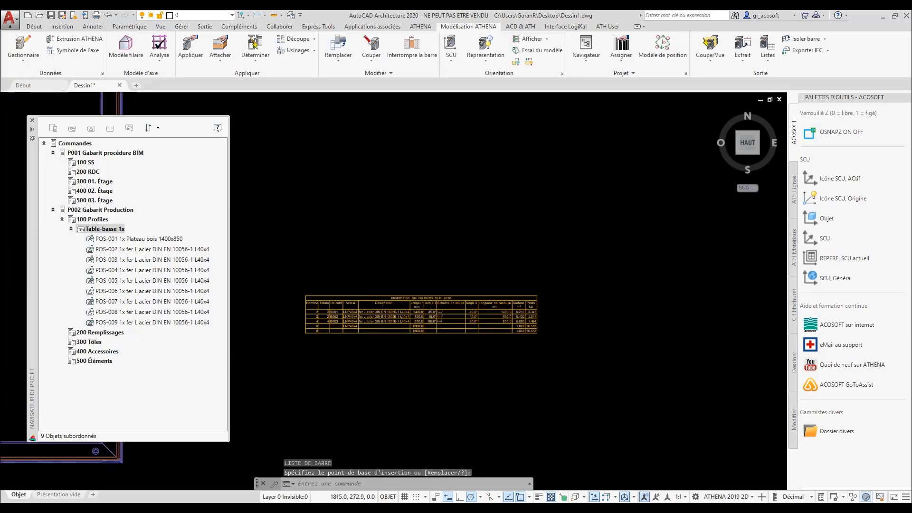
middle_click_drag(499, 302, 457, 303)
scroll(394, 310, "down", 2)
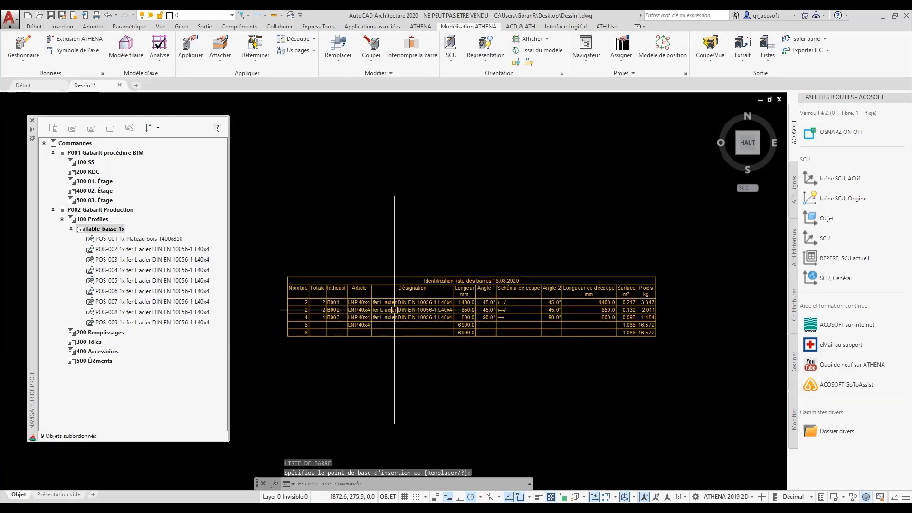
left_click(32, 129)
middle_click_drag(490, 226, 445, 205)
scroll(409, 228, "up", 2)
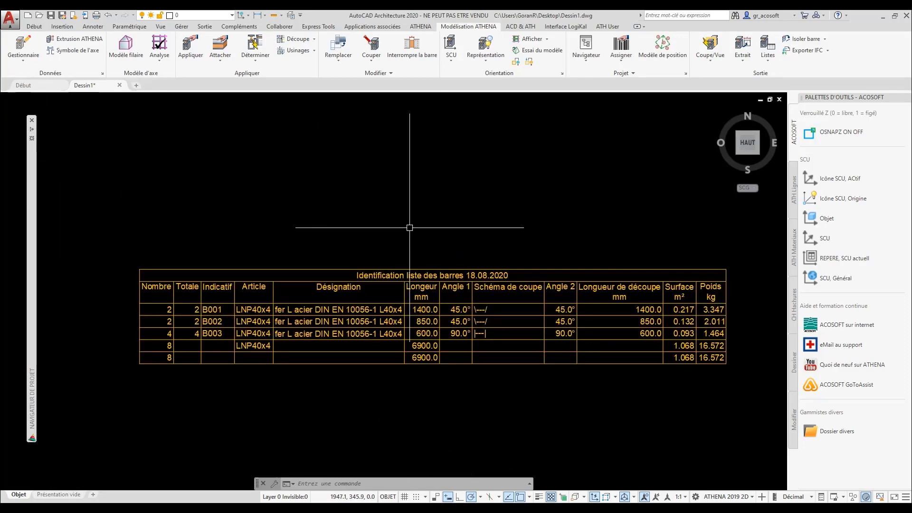
middle_click_drag(435, 287, 411, 252)
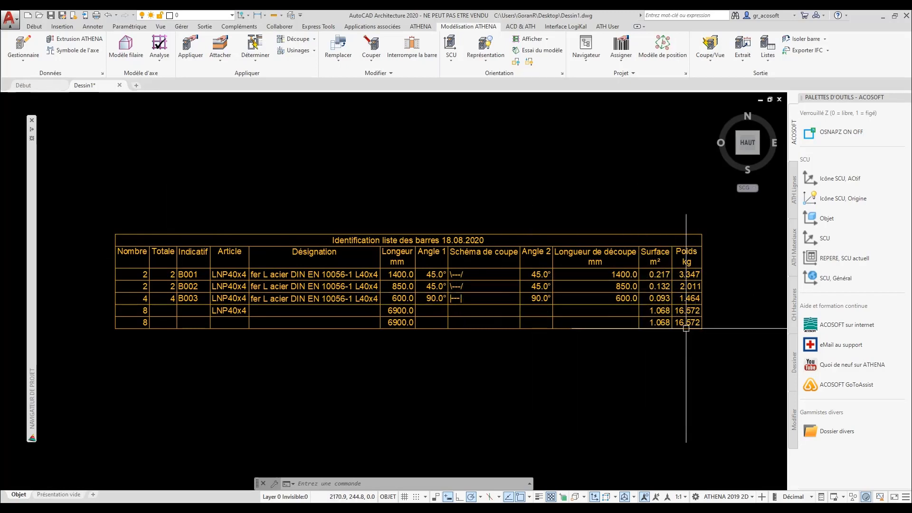
scroll(380, 255, "down", 10)
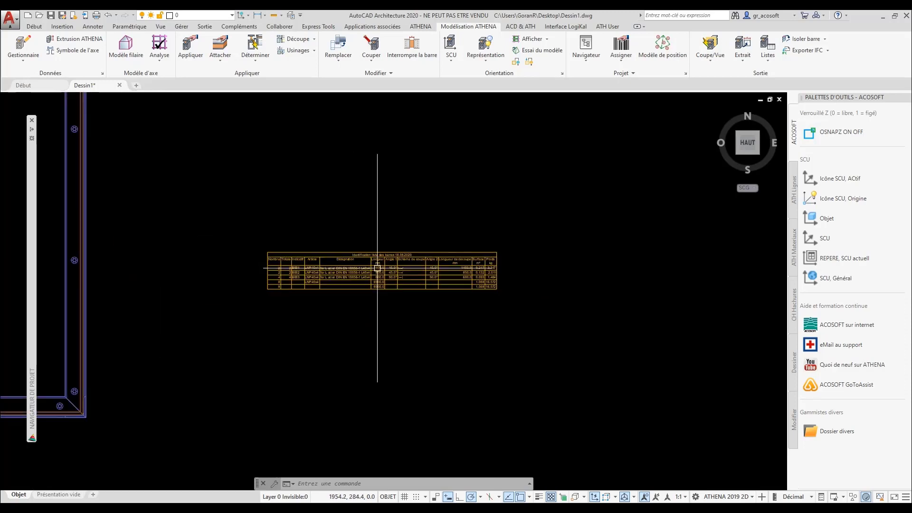
middle_click_drag(409, 267, 362, 301)
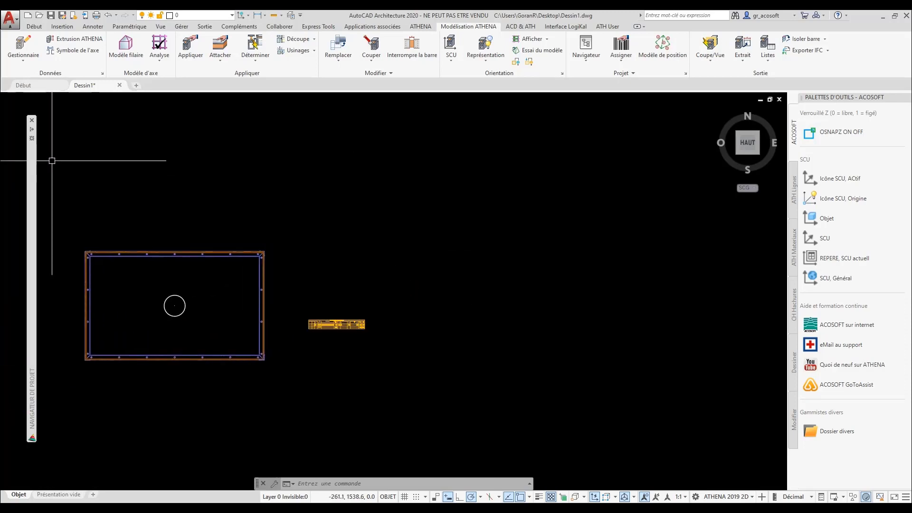
Create bar extracts of B001, B002 and B003 from the Table-basse group with SCG output, without updating the identifiers.
mouse_move(32, 138)
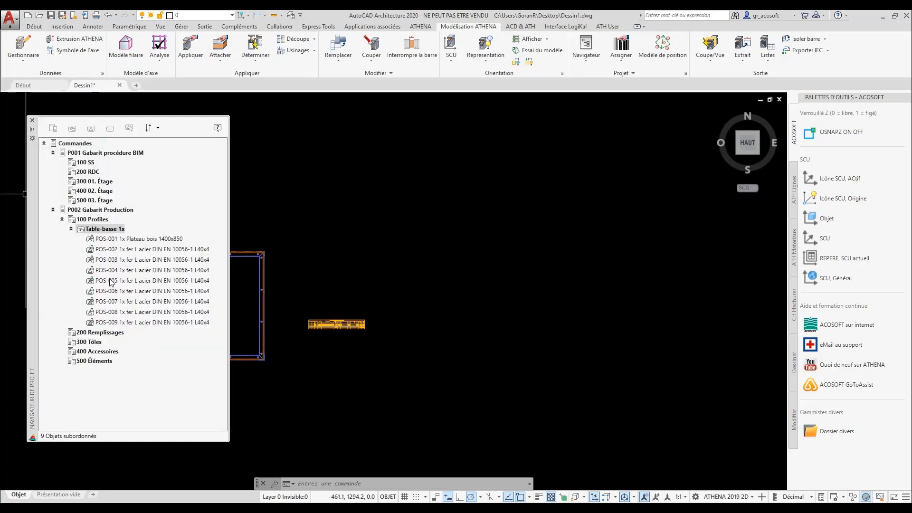
right_click(105, 229)
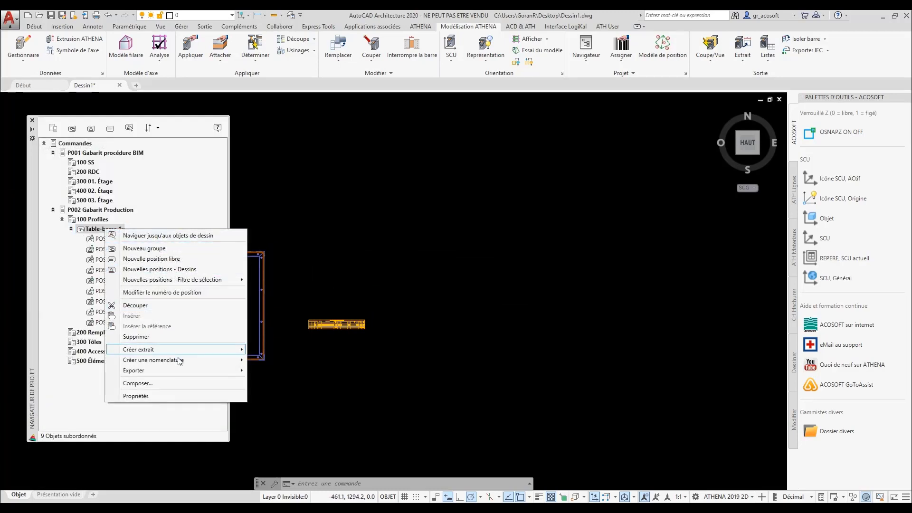
mouse_move(161, 355)
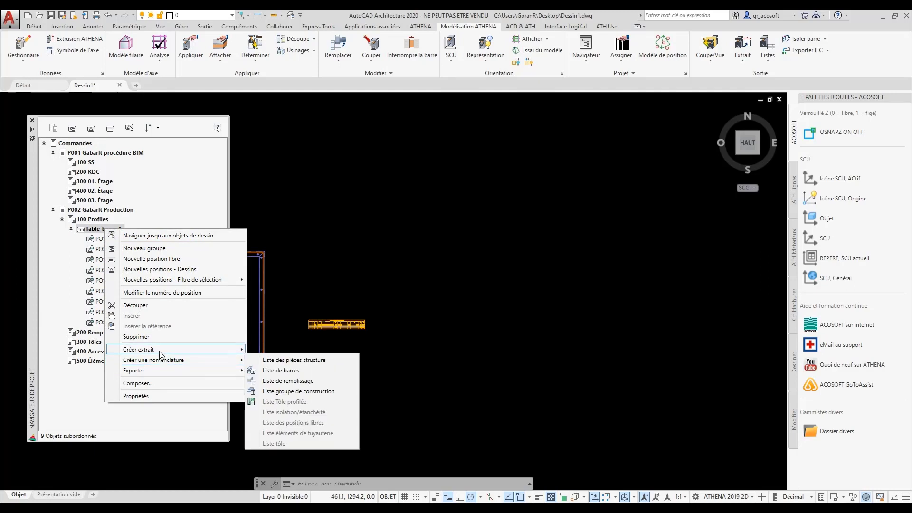
left_click(286, 352)
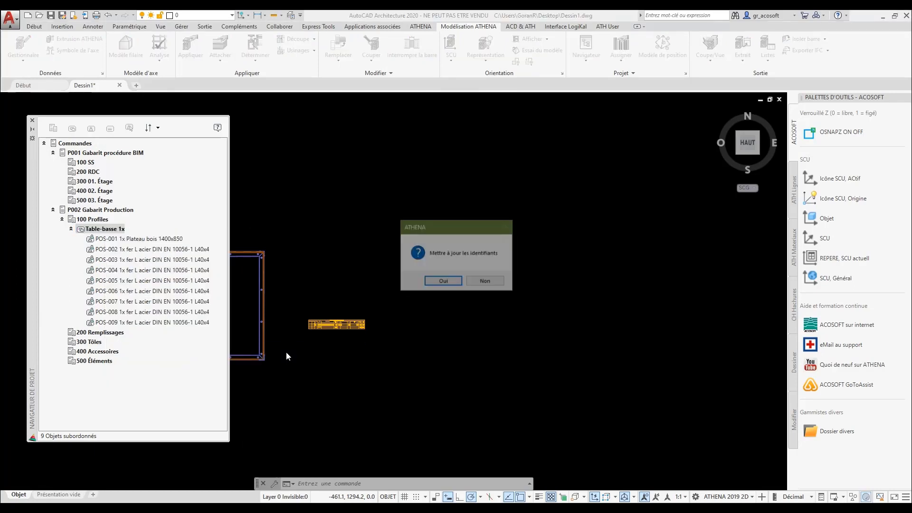
left_click(475, 282)
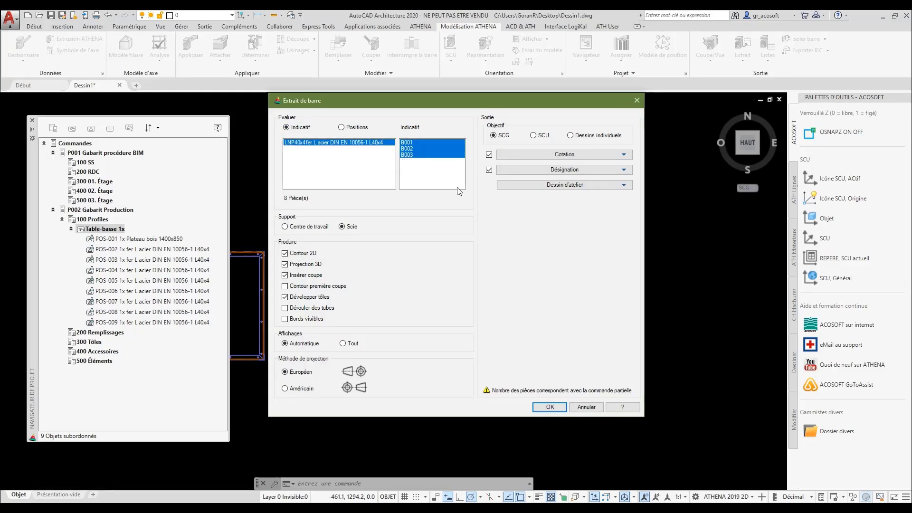
left_click(550, 407)
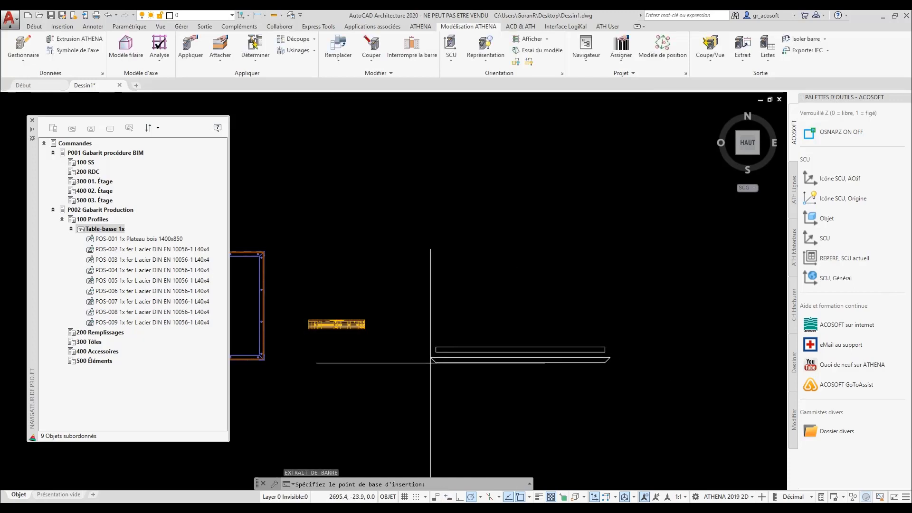
Place the three bar extracts one above another beyond the bar list, keeping the rotation angle at 0.
left_click(433, 360)
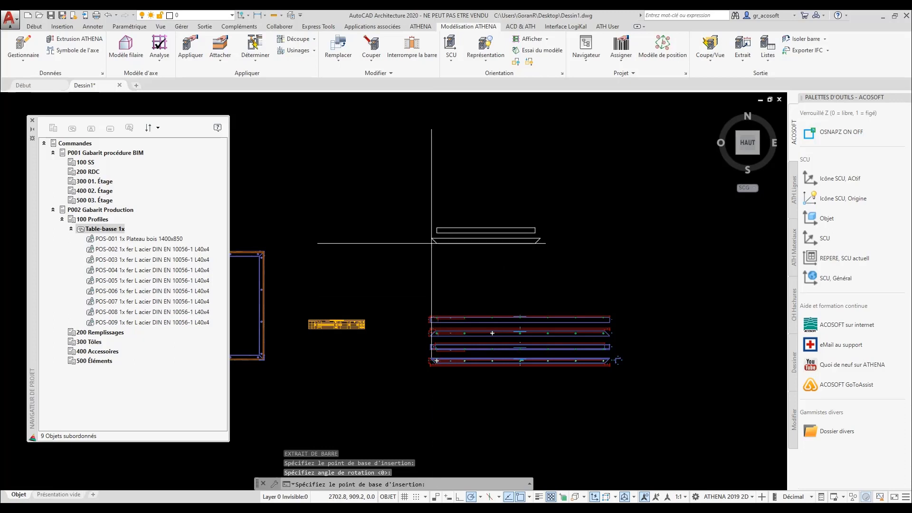
left_click(432, 243)
left_click(503, 238)
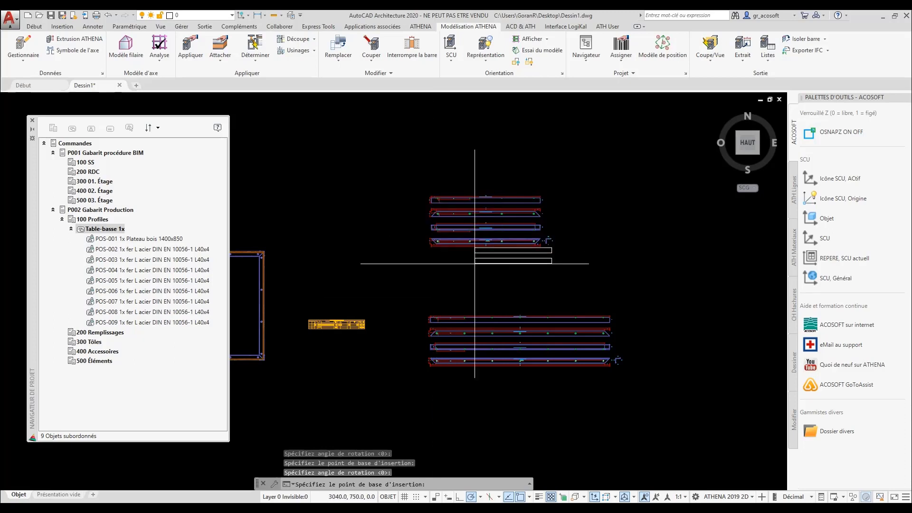
left_click(431, 243)
left_click(489, 153)
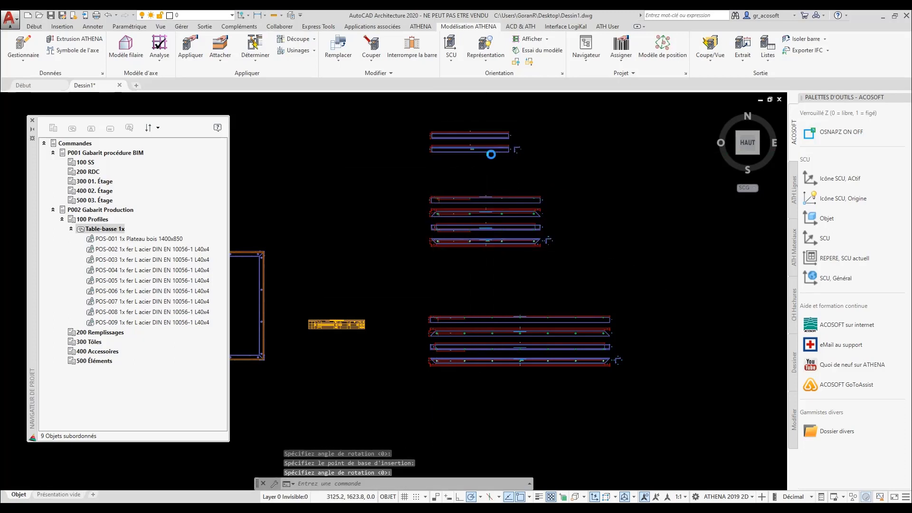
scroll(594, 272, "down", 2)
middle_click_drag(448, 273, 503, 275)
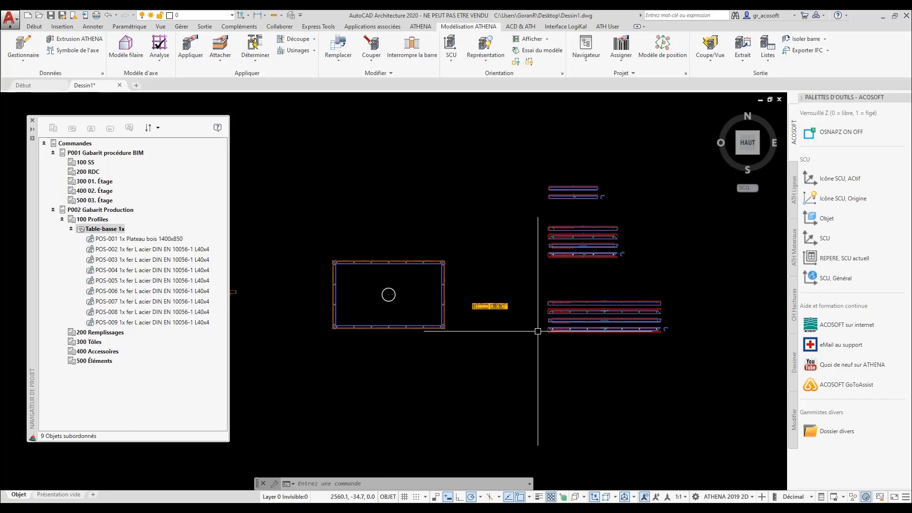
Close the project navigator and show the table and extracts in 3D with the Conceptuel visual style.
left_click(32, 121)
left_click(50, 98)
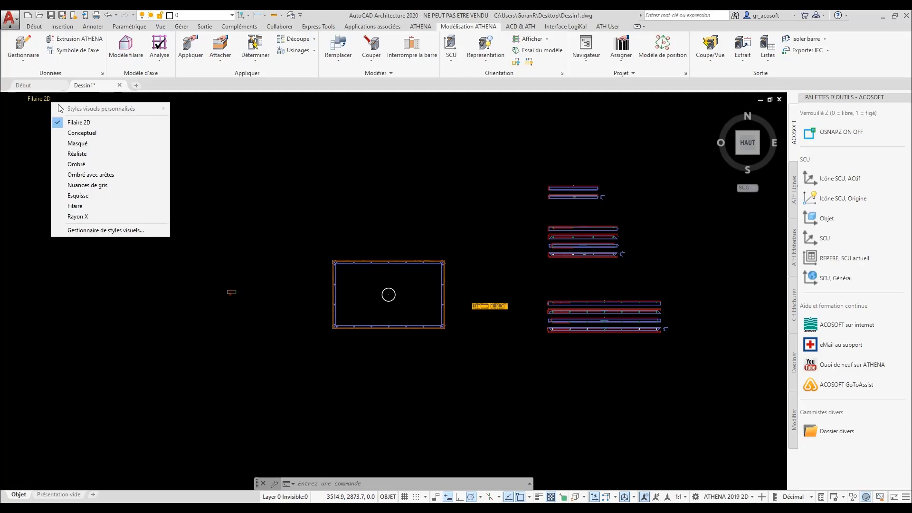
left_click(82, 133)
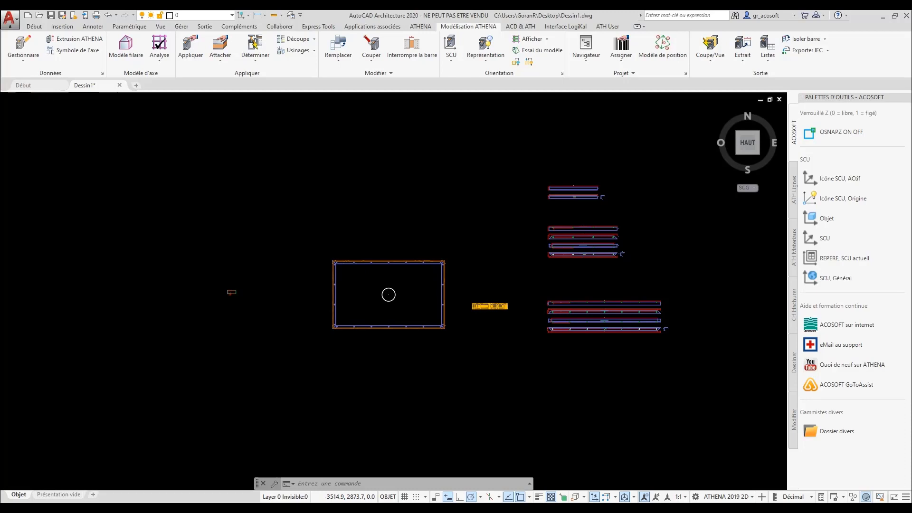
middle_click_drag(470, 356, 480, 311, "shift")
scroll(541, 265, "down", 2)
scroll(541, 265, "up", 4)
scroll(480, 311, "up", 1)
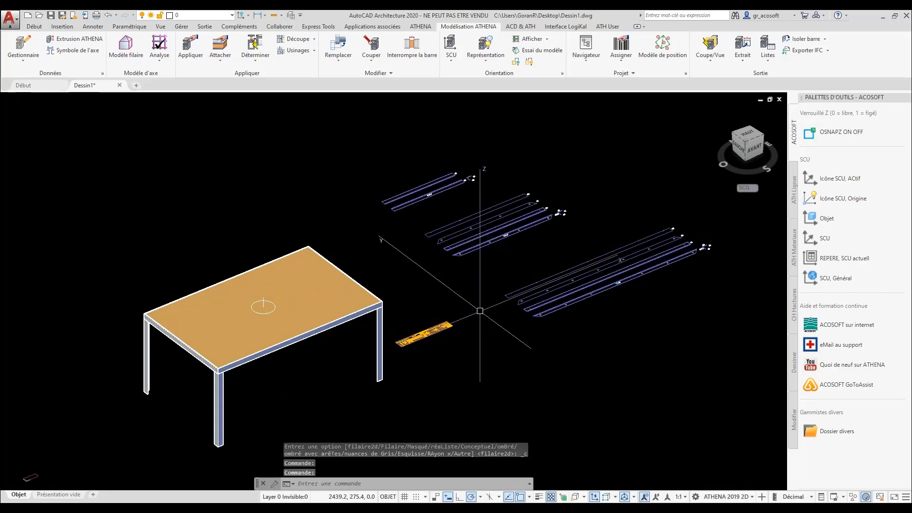